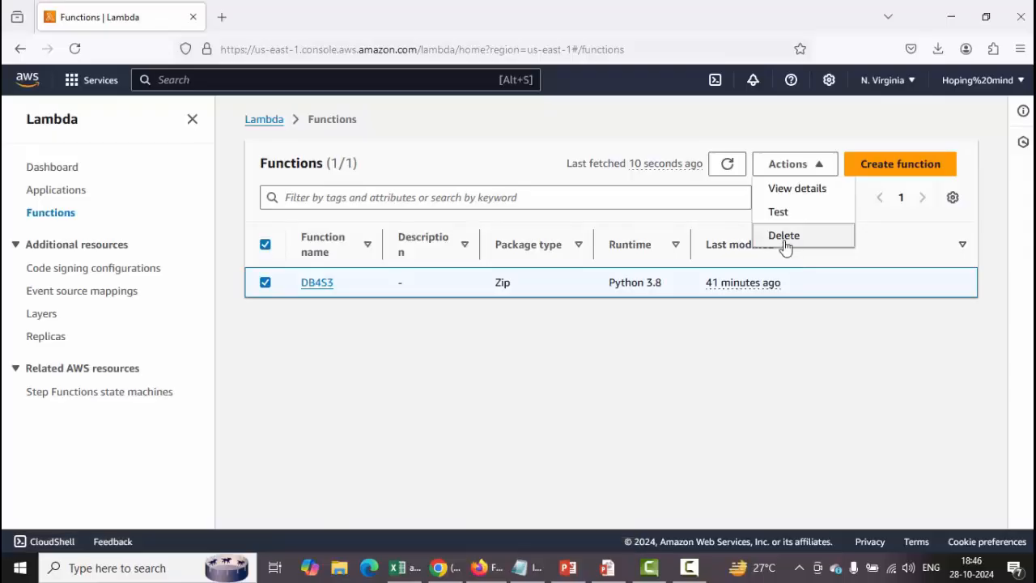
- Delete the DB4S3 function permanently, confirming the deletion with the word "delete", and dismiss the finished dialog
{"action": "left_click", "coordinate": [785, 246]}
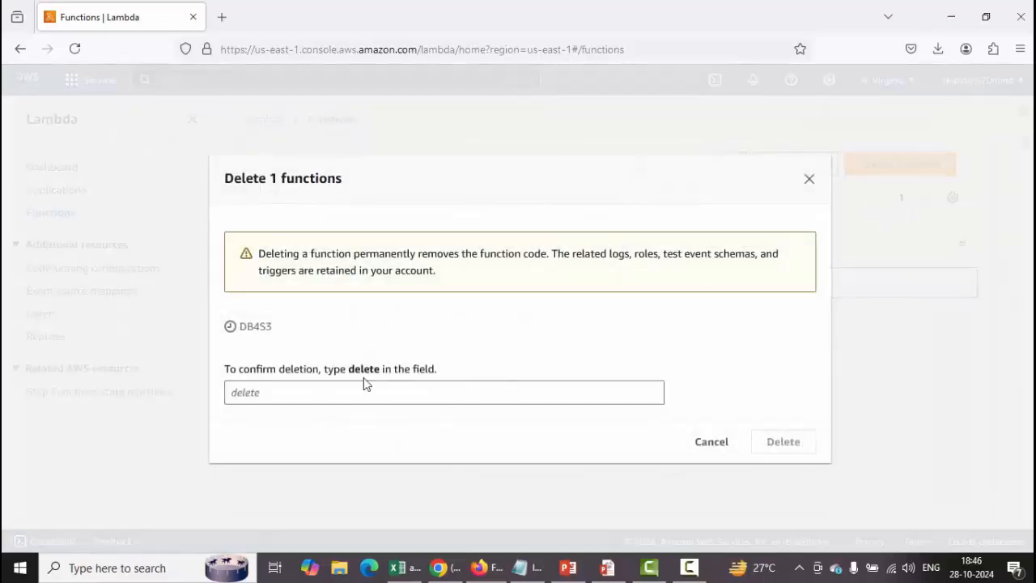
{"action": "left_click_drag", "start_coordinate": [379, 372], "coordinate": [350, 374]}
{"action": "key", "text": "ctrl+c"}
{"action": "left_click", "coordinate": [274, 391]}
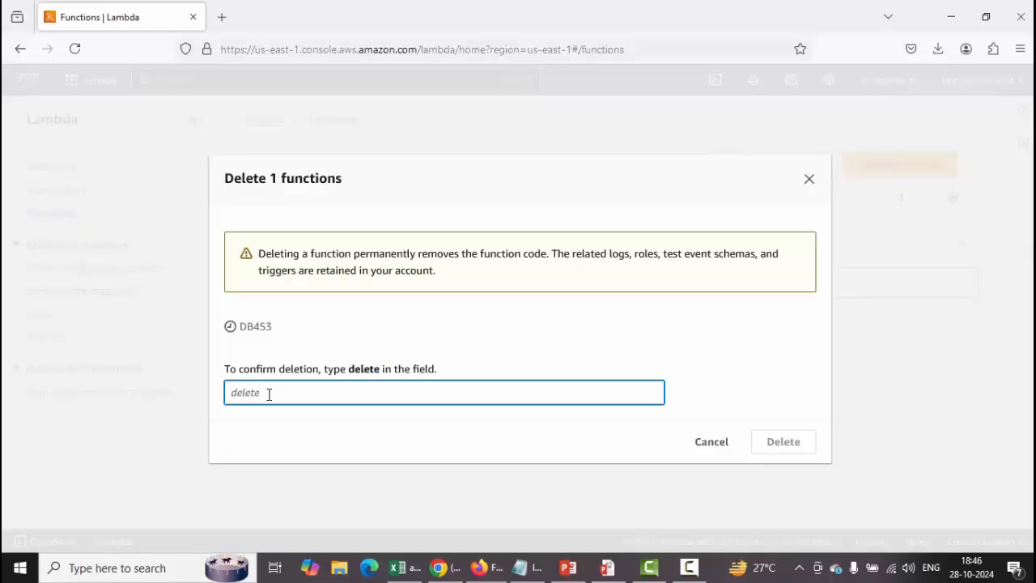
{"action": "key", "text": "ctrl+v"}
{"action": "left_click", "coordinate": [791, 445]}
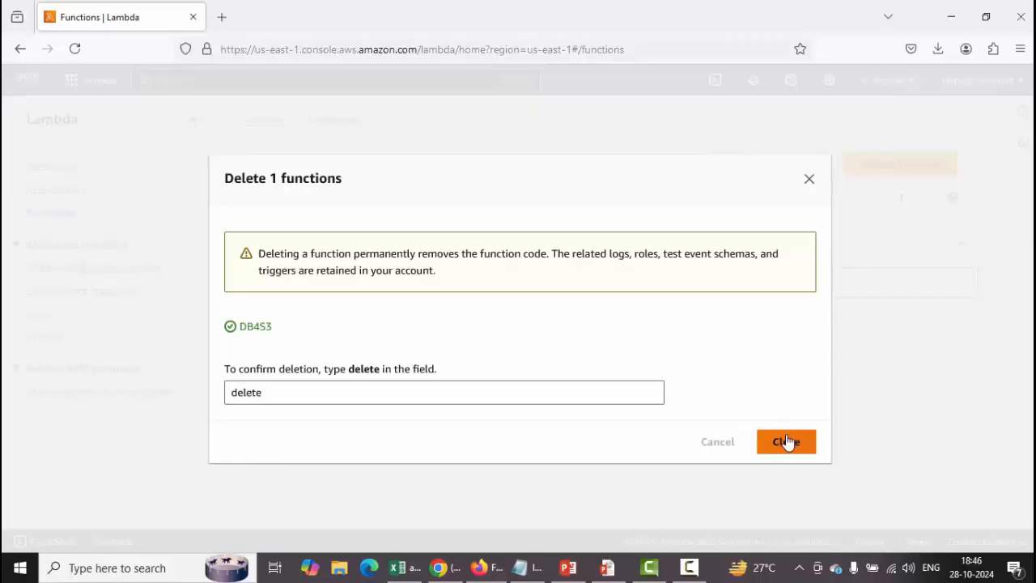
{"action": "left_click", "coordinate": [796, 447]}
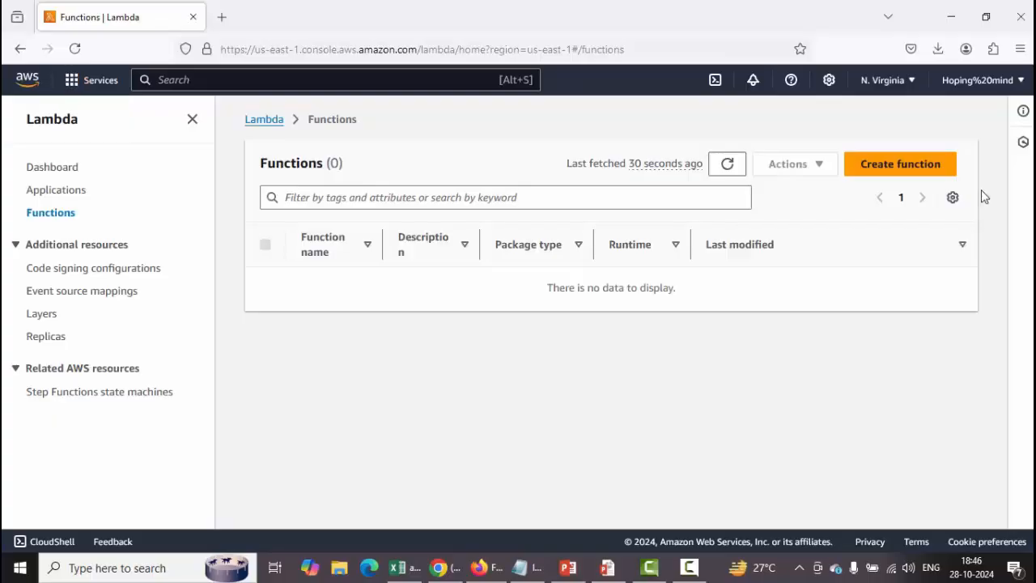
- Start creating a Lambda function authored from scratch and name it DB4lambda
{"action": "left_click", "coordinate": [876, 166]}
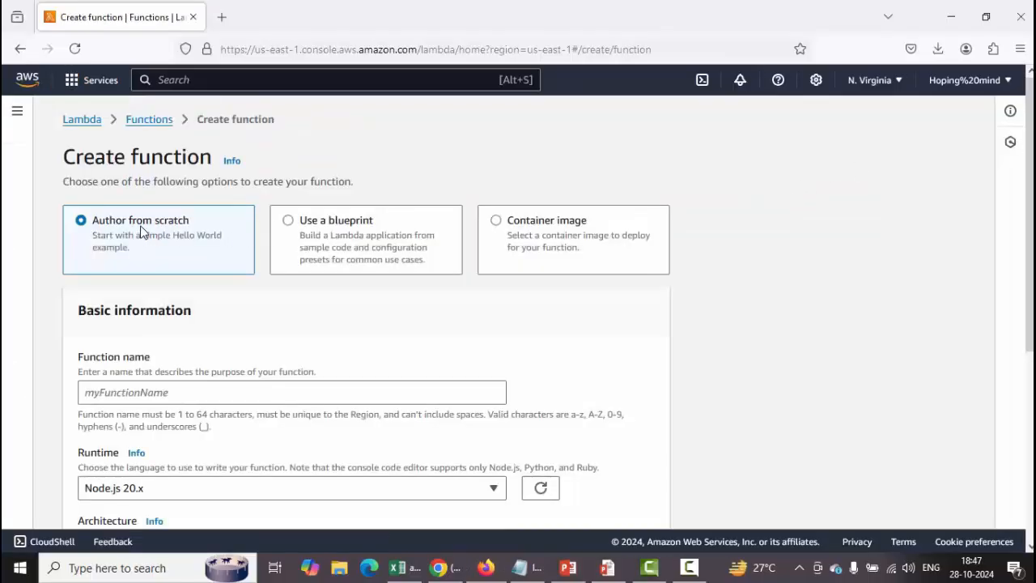
{"action": "key", "text": "ctrl+2"}
{"action": "mouse_move", "coordinate": [51, 197]}
{"action": "left_mouse_down"}
{"action": "mouse_move", "coordinate": [596, 322]}
{"action": "mouse_move", "coordinate": [728, 305]}
{"action": "mouse_move", "coordinate": [726, 292]}
{"action": "left_mouse_up"}
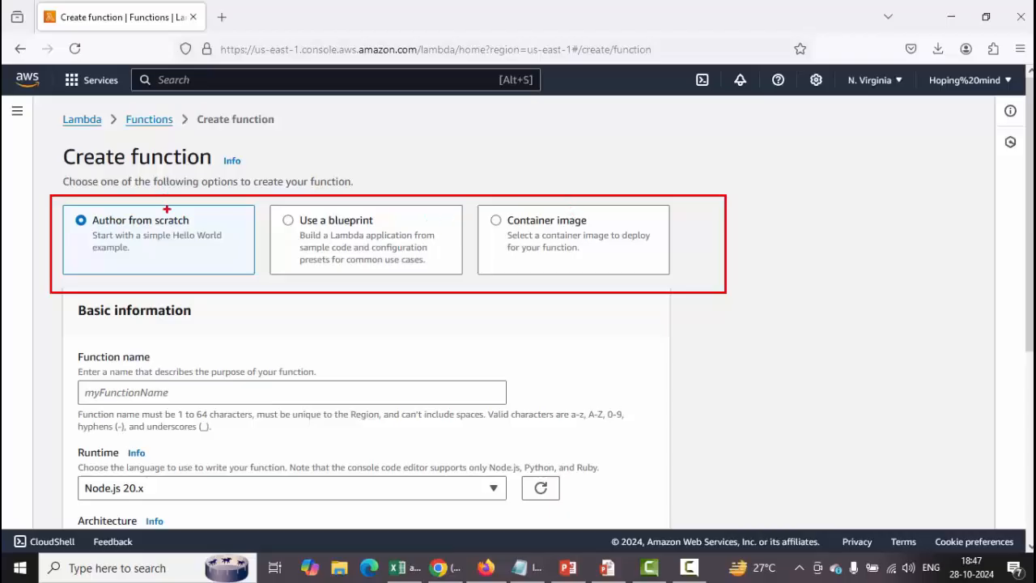
{"action": "left_click_drag", "start_coordinate": [167, 211], "coordinate": [209, 195]}
{"action": "key", "text": "Escape"}
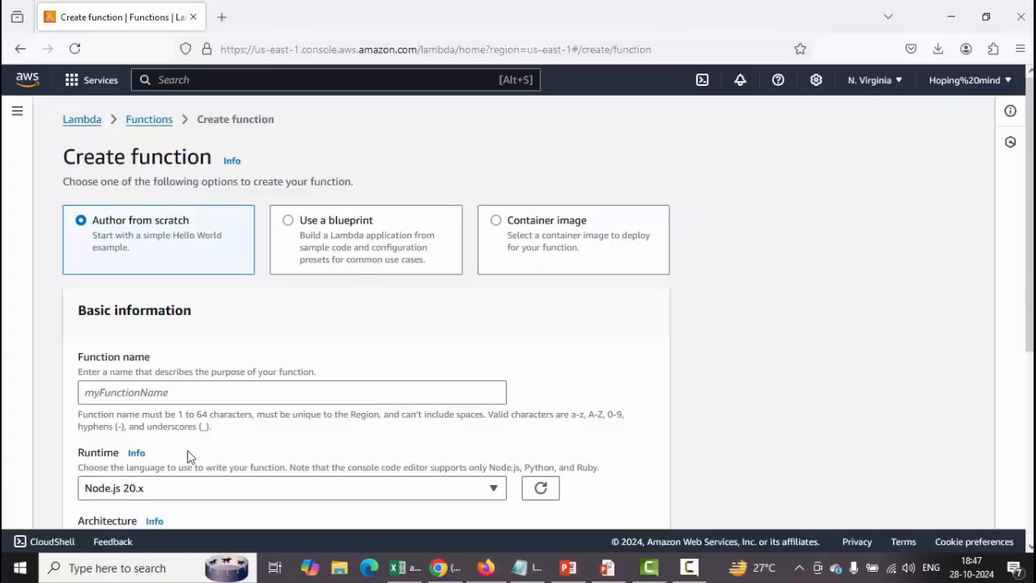
{"action": "left_click", "coordinate": [170, 394]}
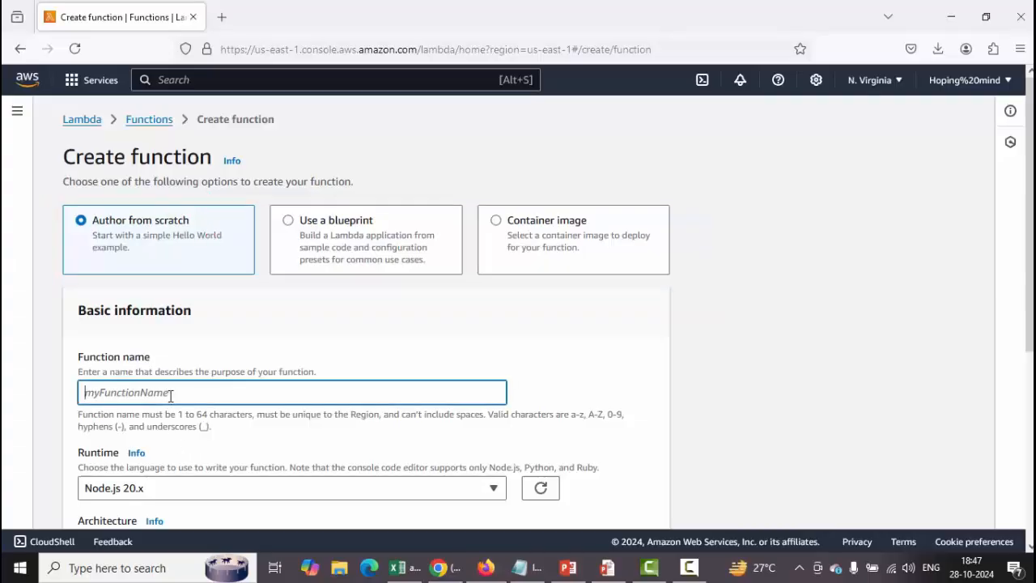
{"action": "type", "text": "DB4lambda"}
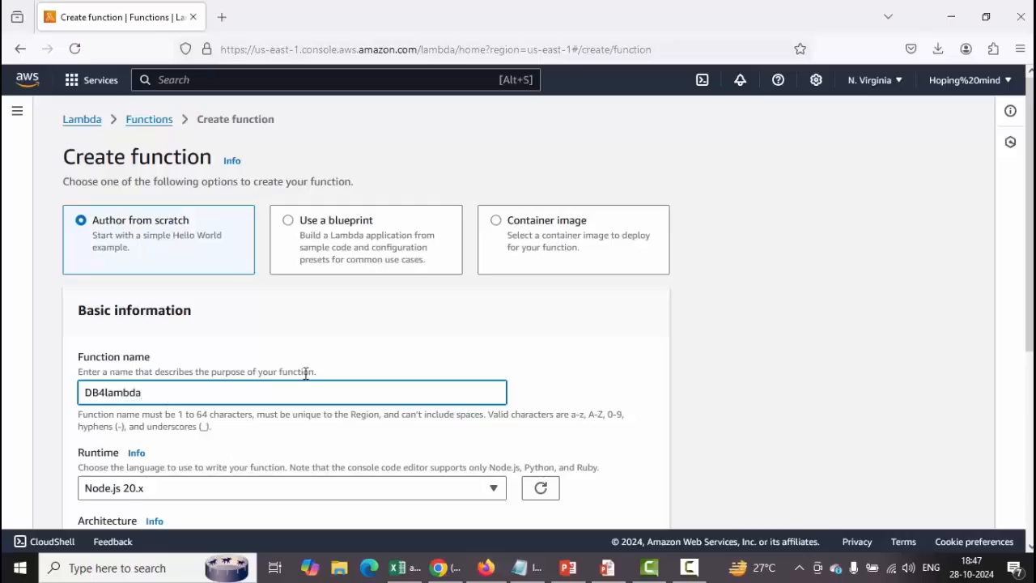
- Set the function's runtime to Python 3.8
{"action": "scroll", "coordinate": [308, 371], "scroll_direction": "down", "scroll_amount": 3}
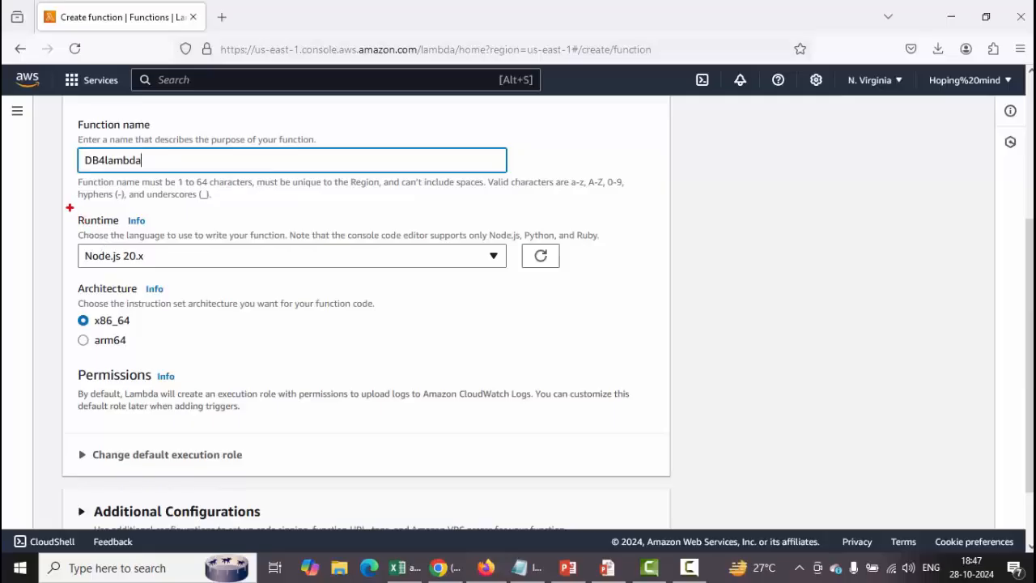
{"action": "mouse_move", "coordinate": [70, 207]}
{"action": "left_mouse_down"}
{"action": "mouse_move", "coordinate": [90, 223]}
{"action": "mouse_move", "coordinate": [680, 304]}
{"action": "mouse_move", "coordinate": [644, 271]}
{"action": "left_mouse_up"}
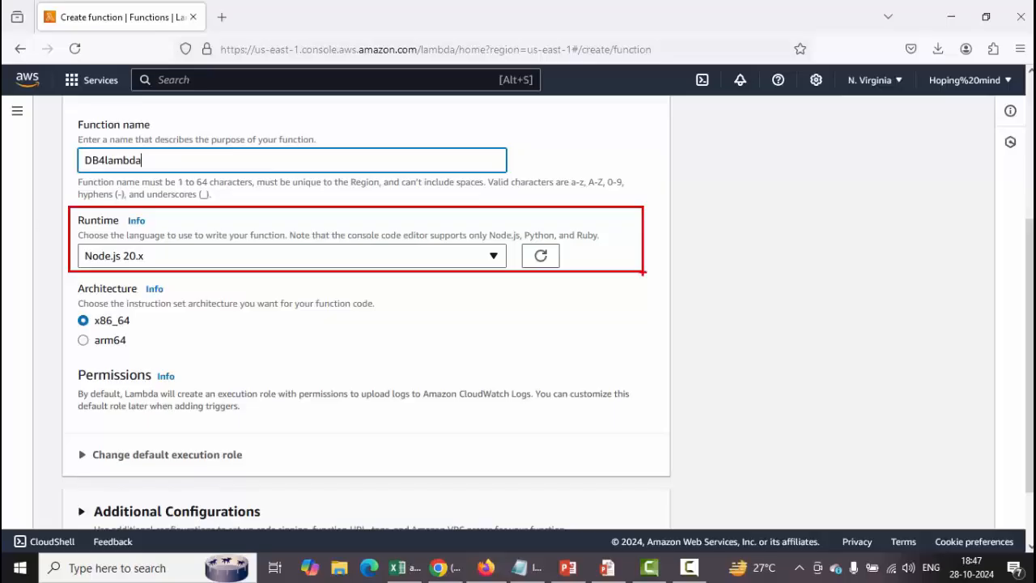
{"action": "left_click", "coordinate": [494, 256]}
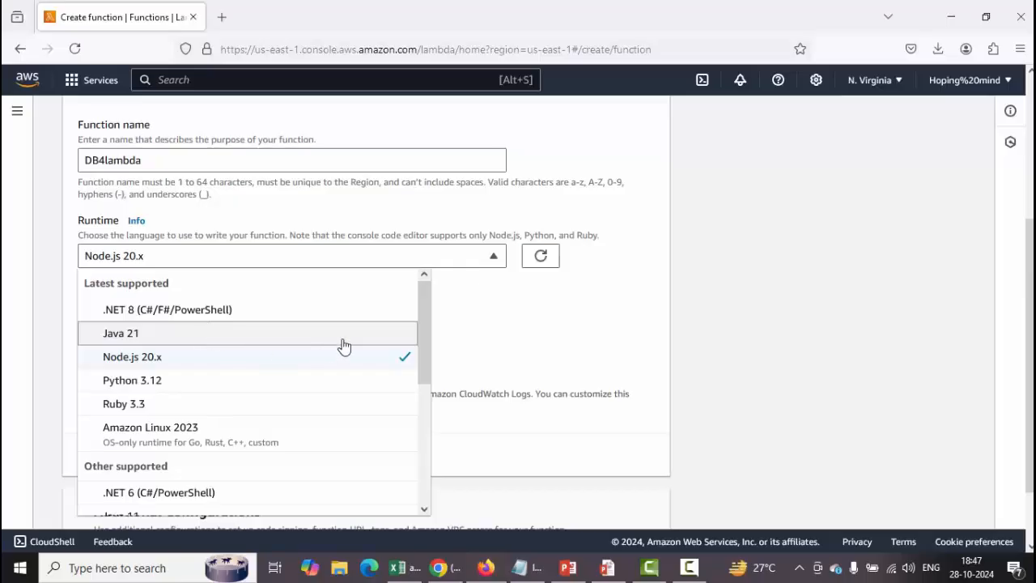
{"action": "left_click_drag", "start_coordinate": [421, 330], "coordinate": [424, 423]}
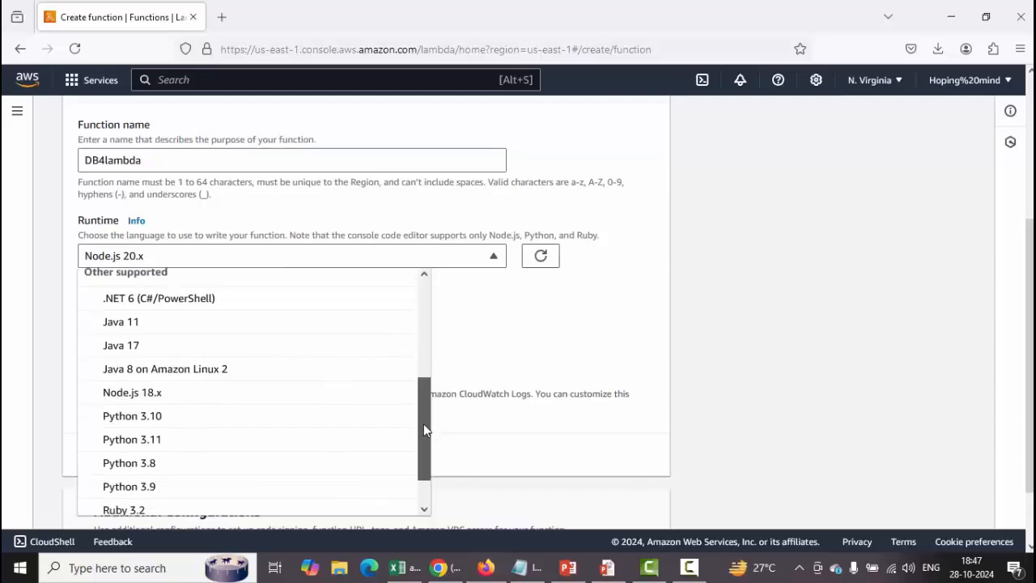
{"action": "left_click", "coordinate": [180, 471]}
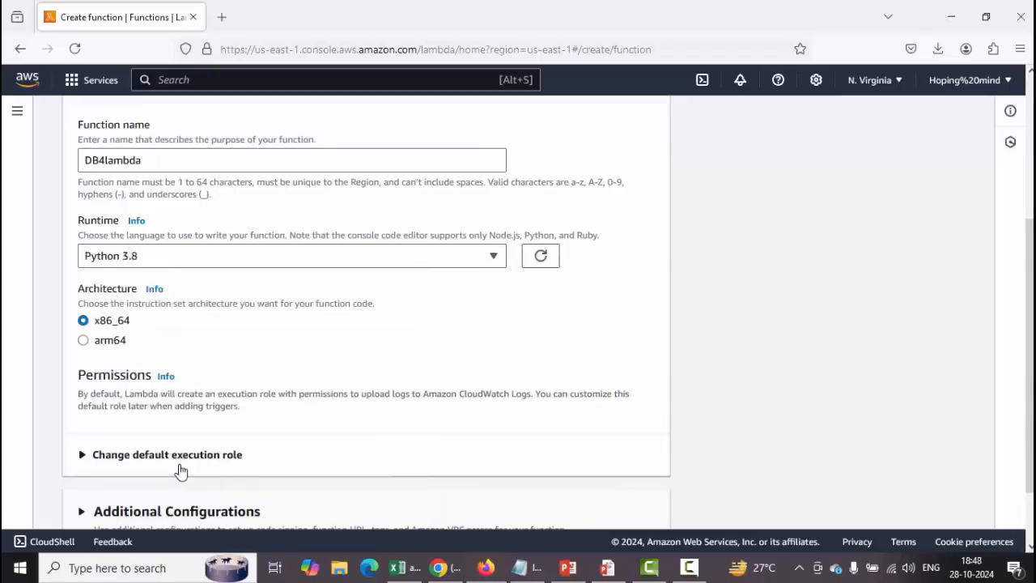
{"action": "left_click", "coordinate": [185, 257]}
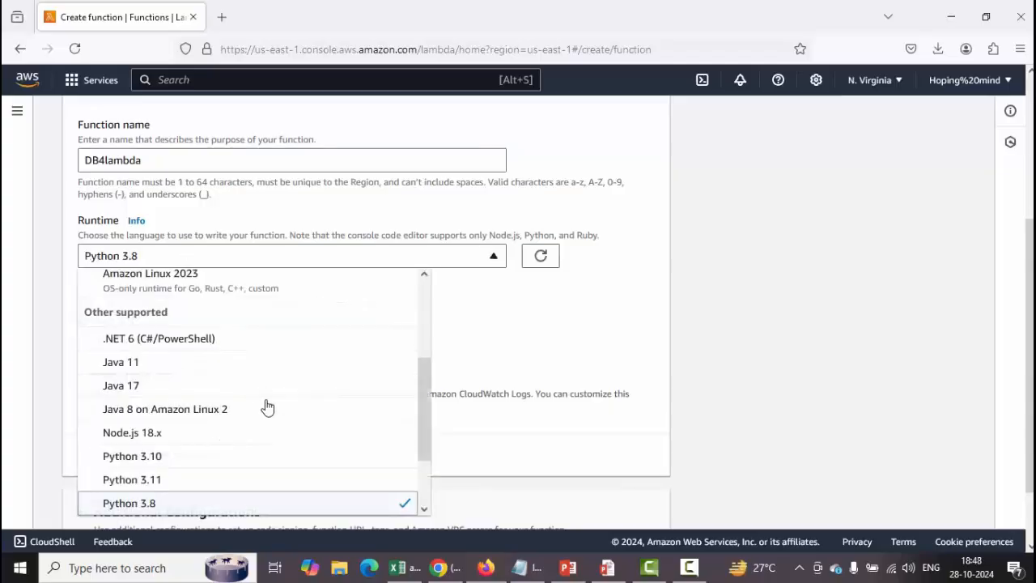
{"action": "mouse_move", "coordinate": [426, 416]}
{"action": "left_mouse_down"}
{"action": "mouse_move", "coordinate": [428, 463]}
{"action": "mouse_move", "coordinate": [424, 429]}
{"action": "left_mouse_up"}
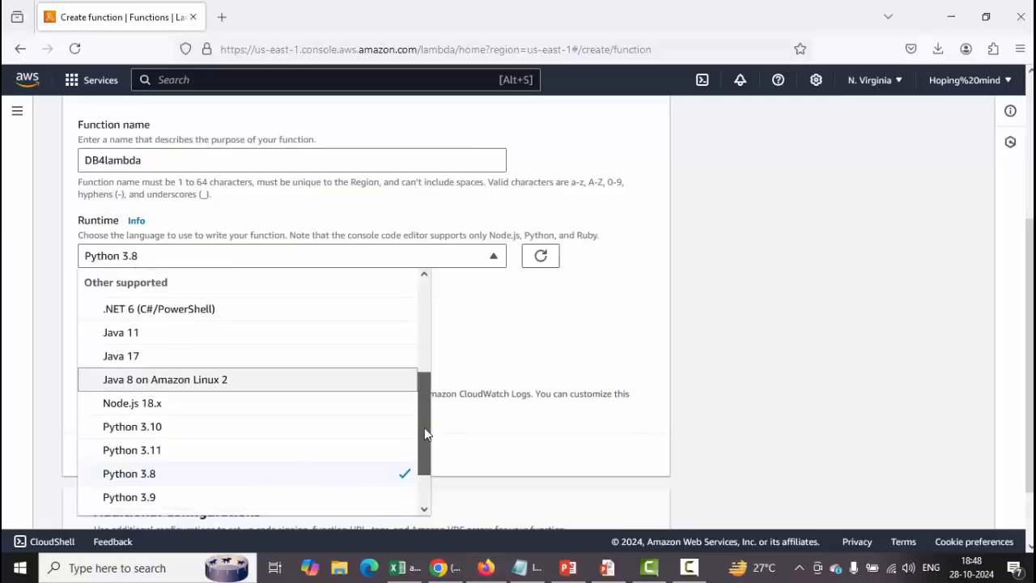
{"action": "left_click", "coordinate": [546, 332]}
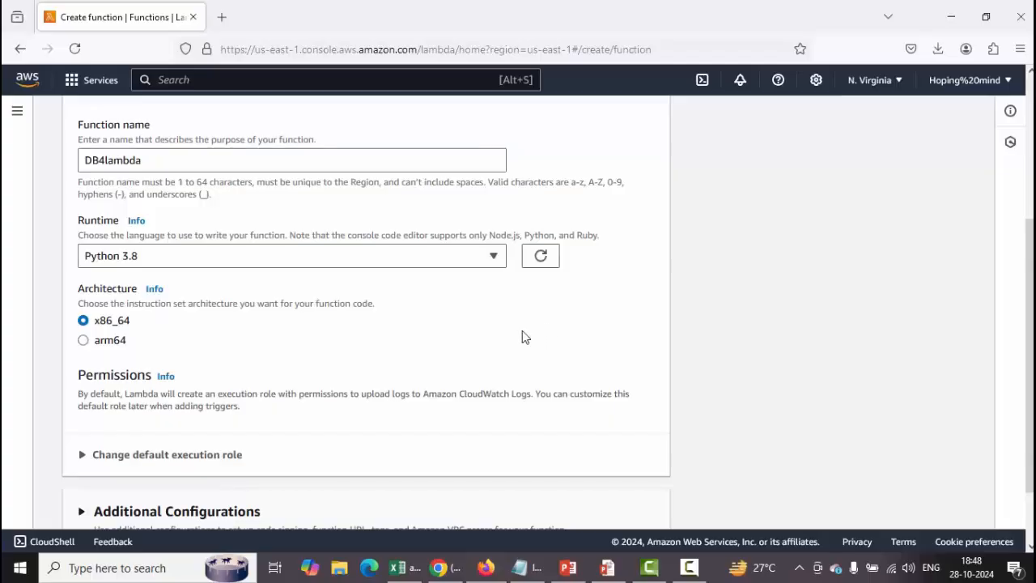
- Assign the existing role IAM4DB as the execution role and create the function
{"action": "scroll", "coordinate": [522, 331], "scroll_direction": "down", "scroll_amount": 2}
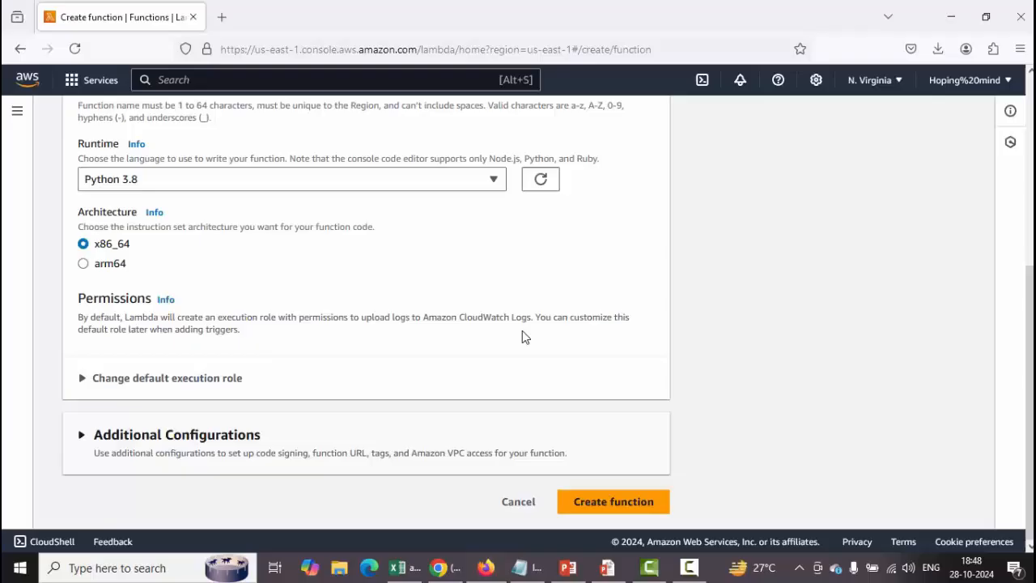
{"action": "left_click", "coordinate": [83, 379]}
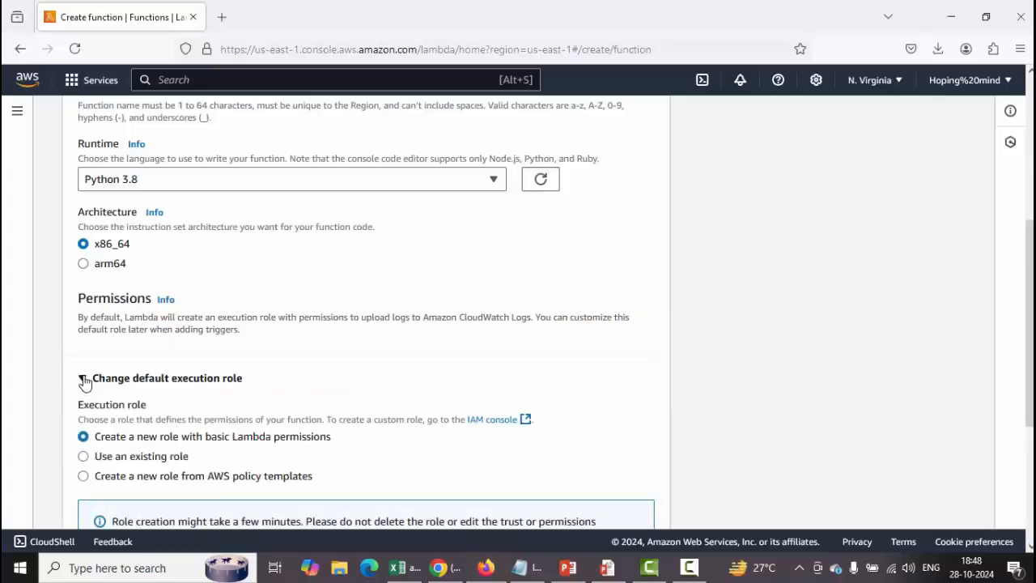
{"action": "scroll", "coordinate": [85, 382], "scroll_direction": "down", "scroll_amount": 2}
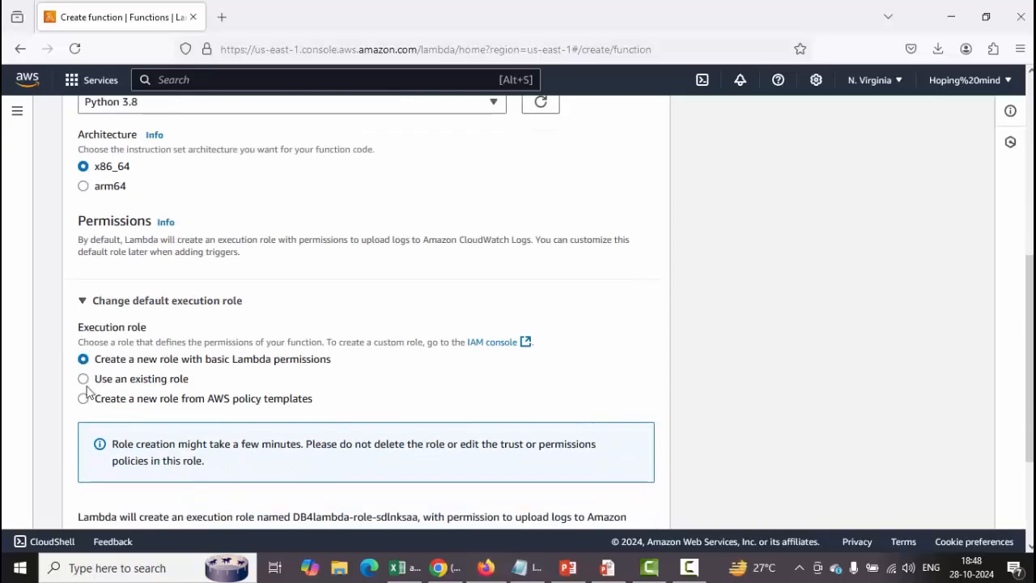
{"action": "left_click", "coordinate": [83, 379]}
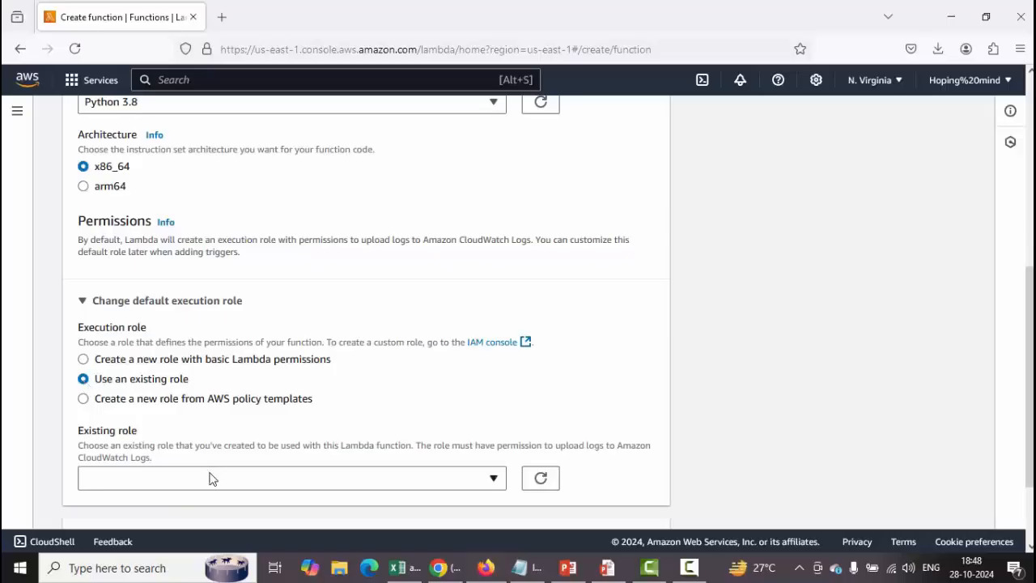
{"action": "scroll", "coordinate": [212, 478], "scroll_direction": "down", "scroll_amount": 3}
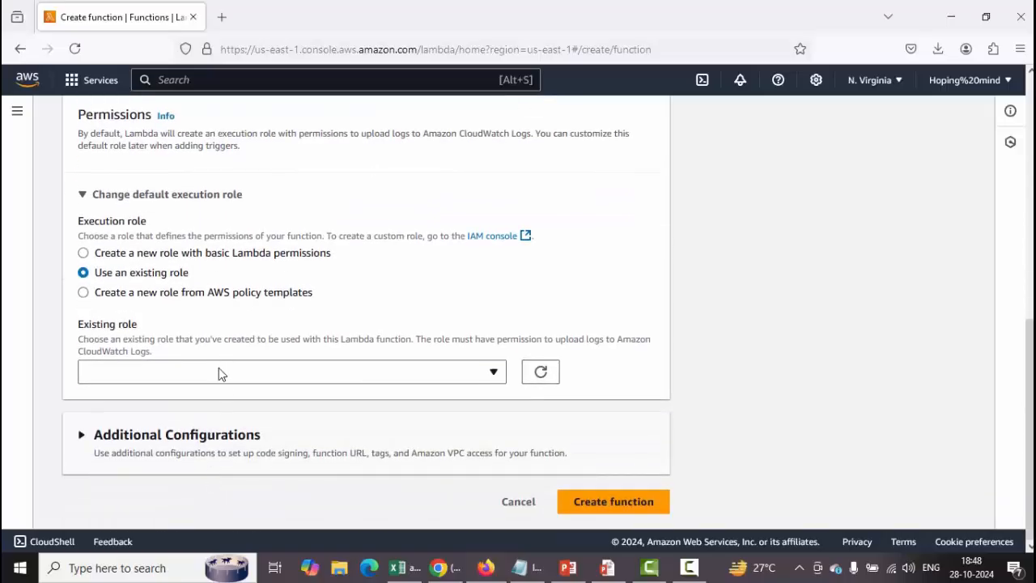
{"action": "left_click", "coordinate": [220, 372]}
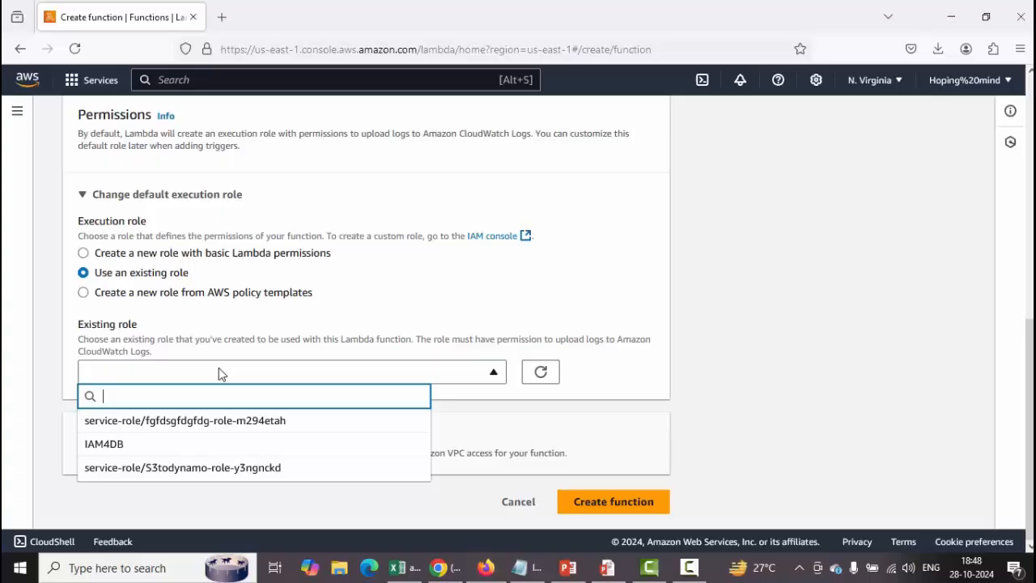
{"action": "left_click", "coordinate": [144, 446]}
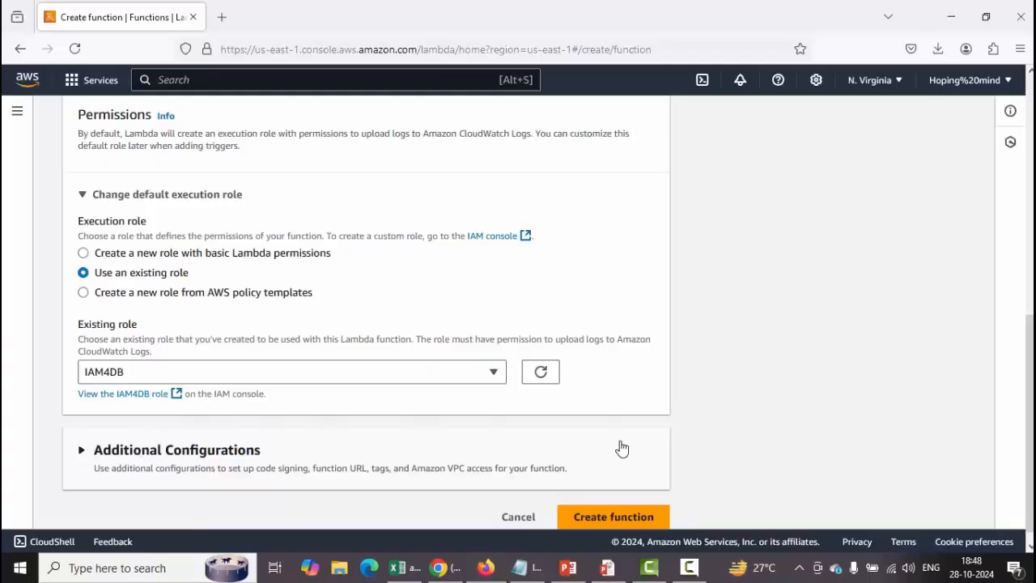
{"action": "scroll", "coordinate": [639, 510], "scroll_direction": "down", "scroll_amount": 1}
{"action": "left_click", "coordinate": [626, 503]}
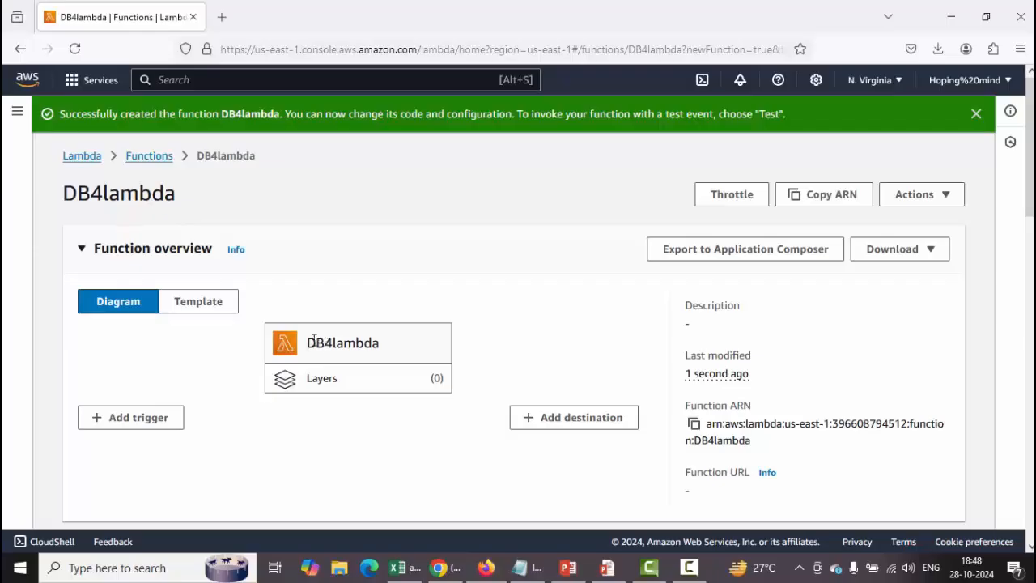
- Examine the new function's overview diagram and the default code in lambda_function.py
{"action": "scroll", "coordinate": [315, 353], "scroll_direction": "down", "scroll_amount": 5}
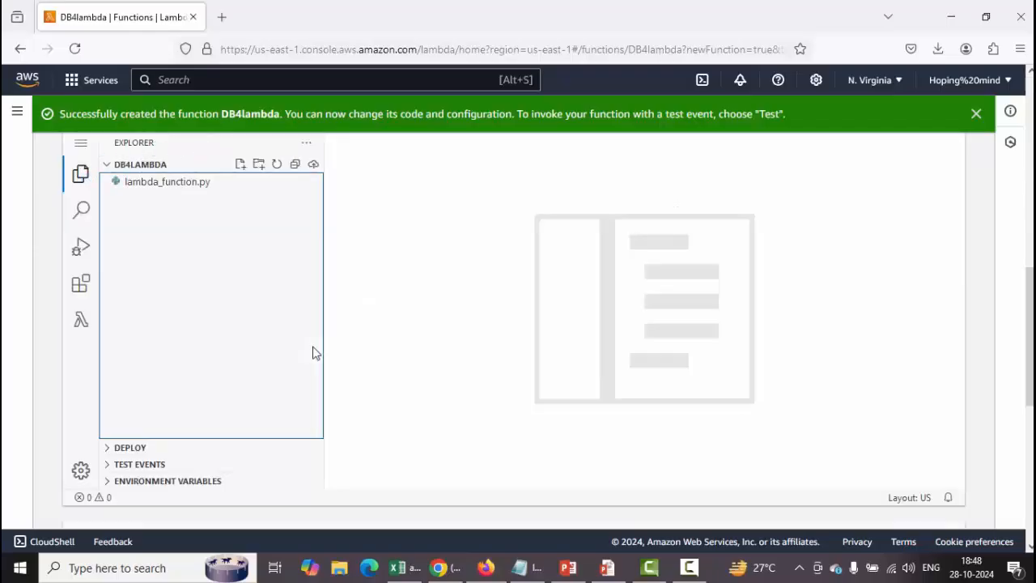
{"action": "scroll", "coordinate": [527, 159], "scroll_direction": "up", "scroll_amount": 3}
{"action": "scroll", "coordinate": [528, 160], "scroll_direction": "up", "scroll_amount": 5}
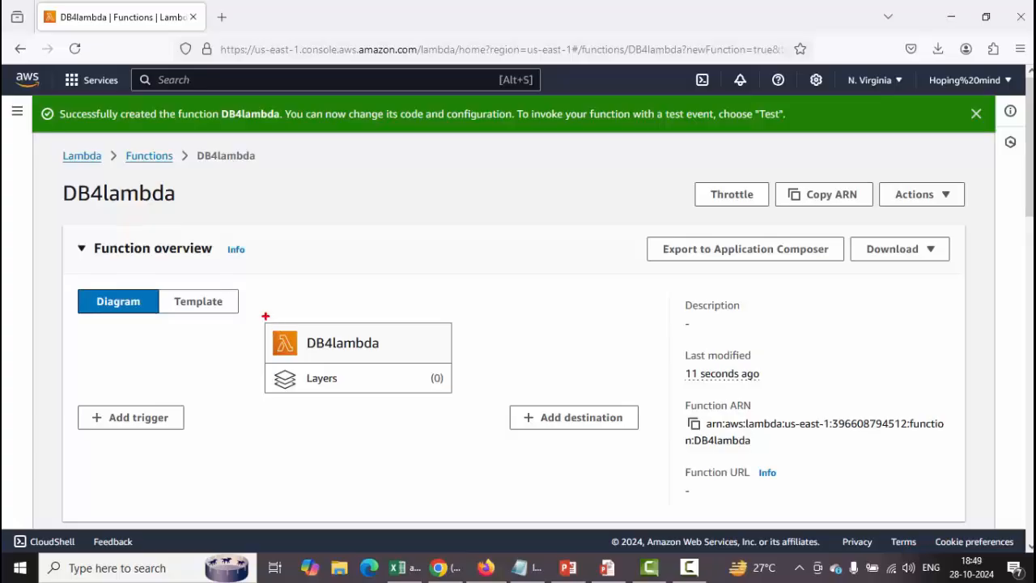
{"action": "left_click_drag", "start_coordinate": [73, 397], "coordinate": [211, 441]}
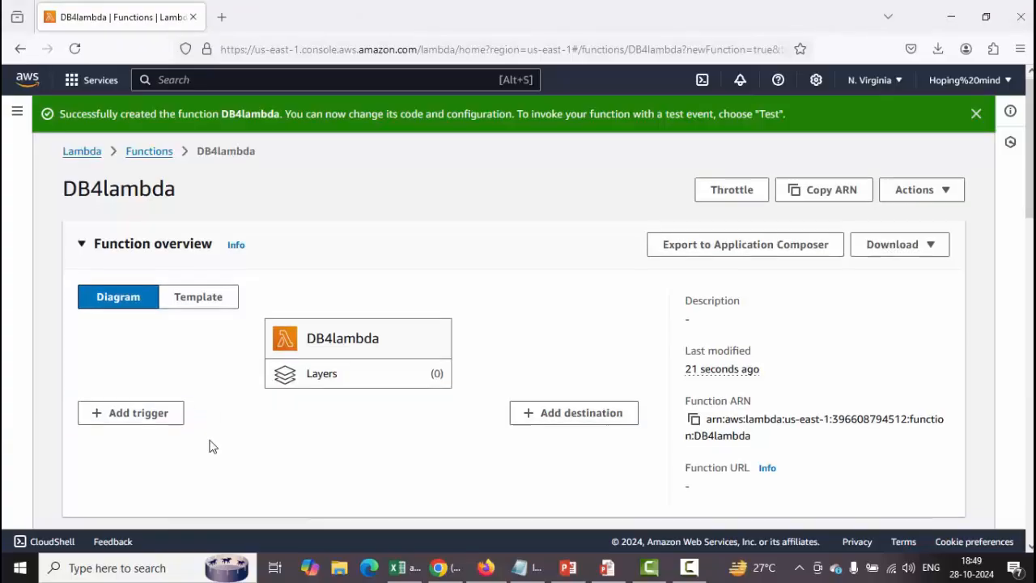
{"action": "scroll", "coordinate": [209, 445], "scroll_direction": "down", "scroll_amount": 4}
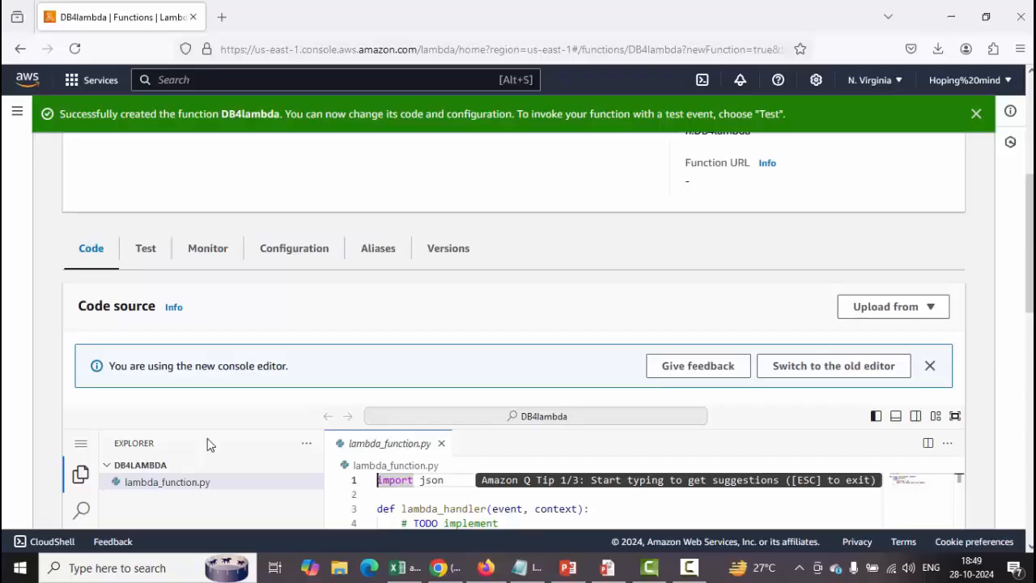
{"action": "scroll", "coordinate": [207, 445], "scroll_direction": "down", "scroll_amount": 3}
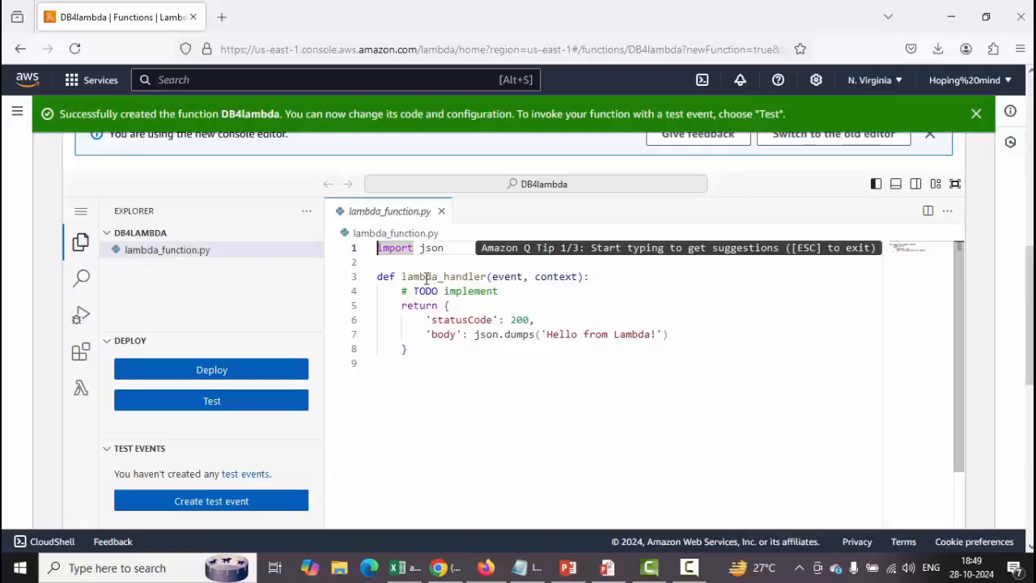
{"action": "scroll", "coordinate": [408, 289], "scroll_direction": "up", "scroll_amount": 1}
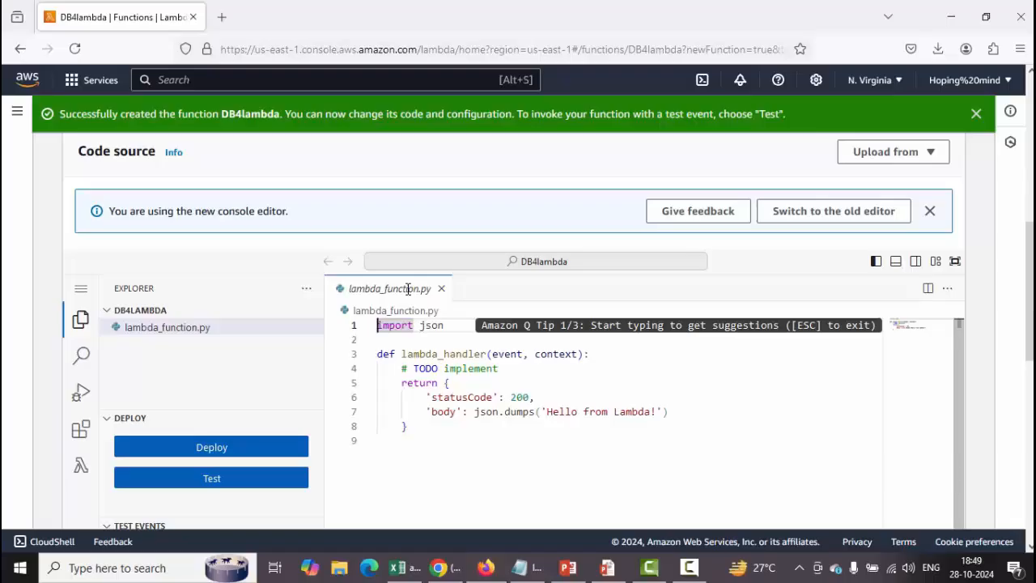
- Switch to lambda code python.txt in Notepad and examine the event record fields, the DynamoDB table name and the item's unique key
{"action": "left_click", "coordinate": [519, 573]}
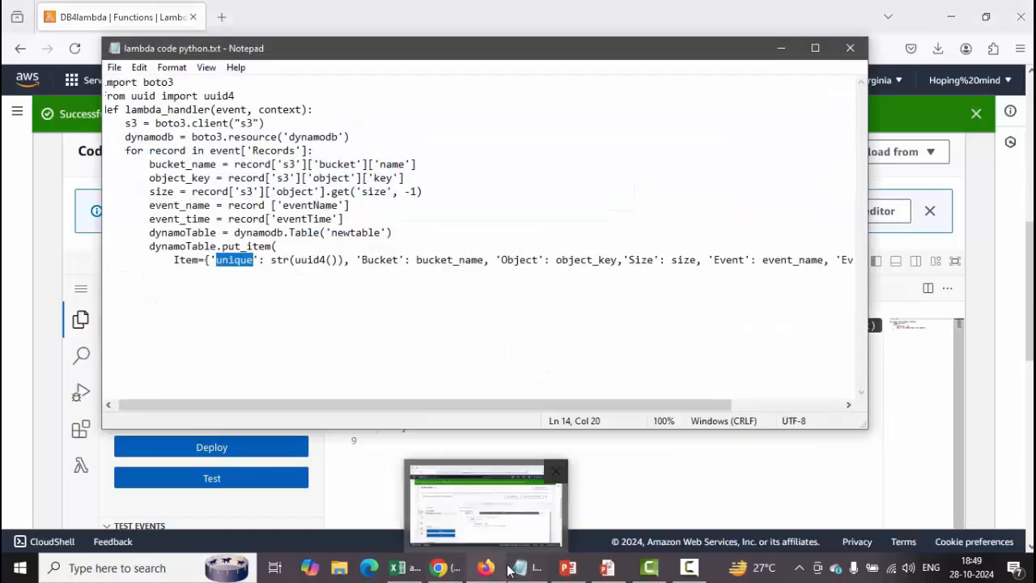
{"action": "key", "text": "shift+End"}
{"action": "left_click", "coordinate": [502, 559]}
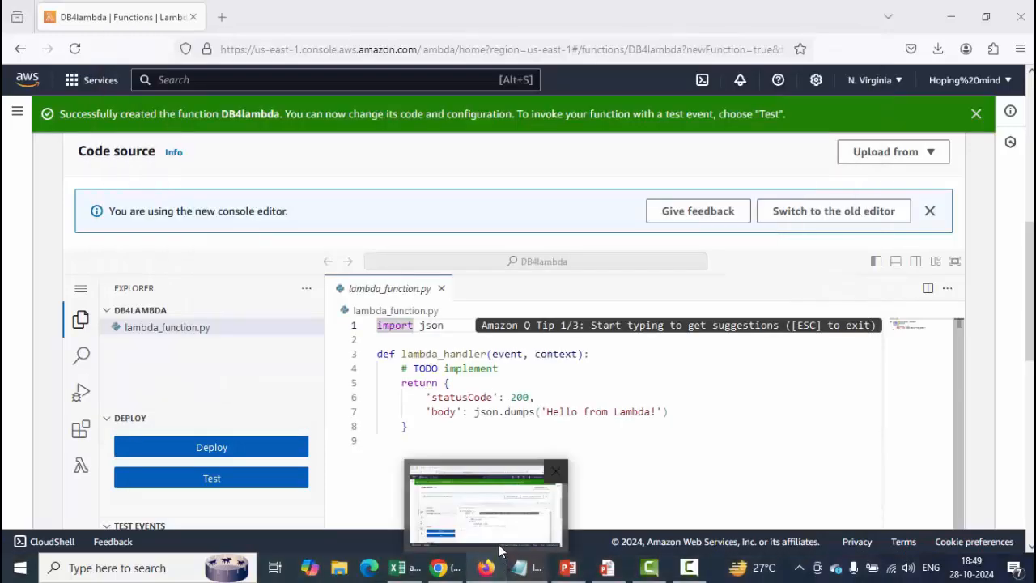
{"action": "left_click", "coordinate": [518, 568]}
{"action": "left_click", "coordinate": [518, 568]}
{"action": "left_click", "coordinate": [520, 569]}
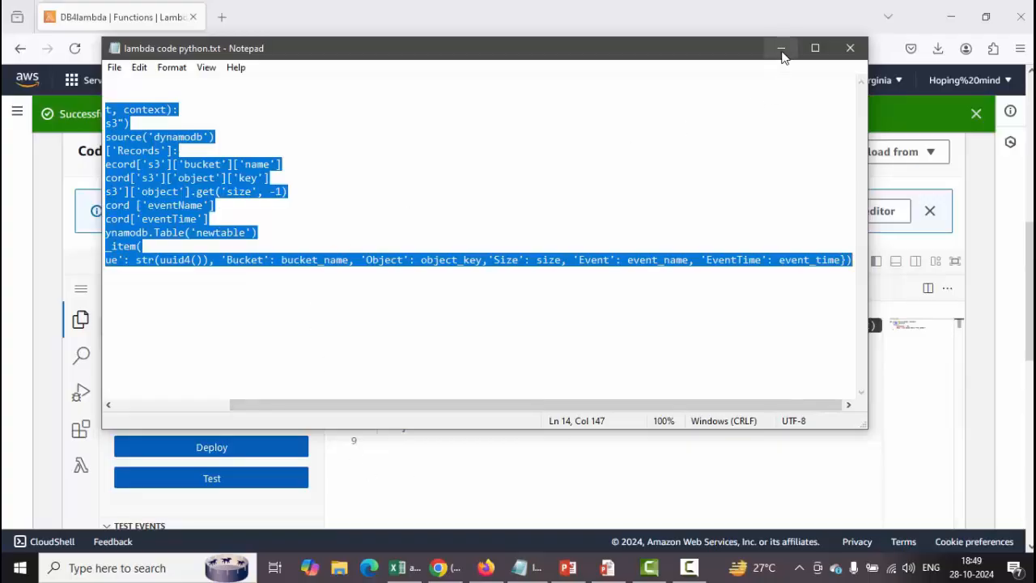
{"action": "left_click_drag", "start_coordinate": [710, 405], "coordinate": [567, 420]}
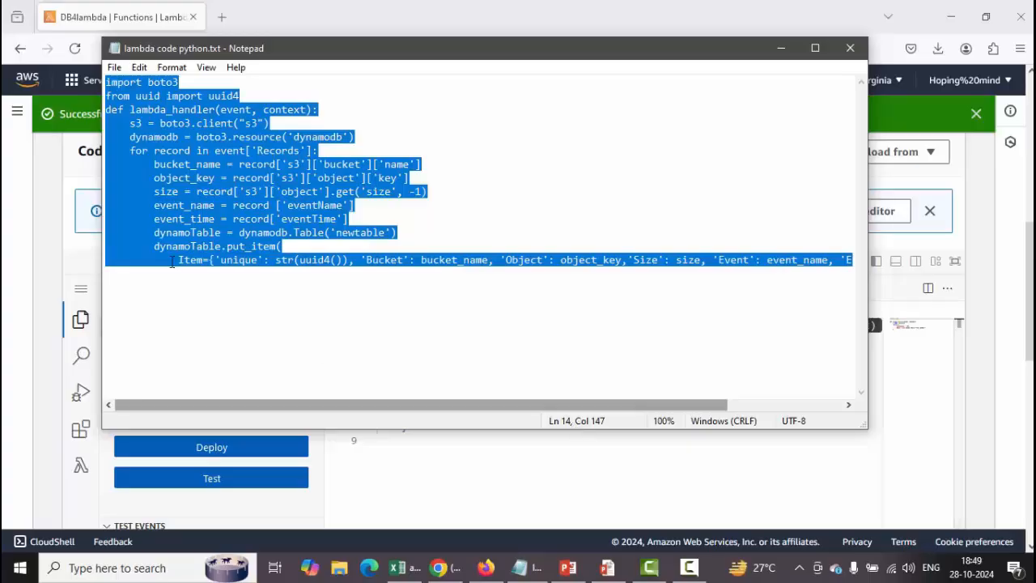
{"action": "left_click", "coordinate": [234, 165]}
{"action": "left_click_drag", "start_coordinate": [185, 150], "coordinate": [247, 153]}
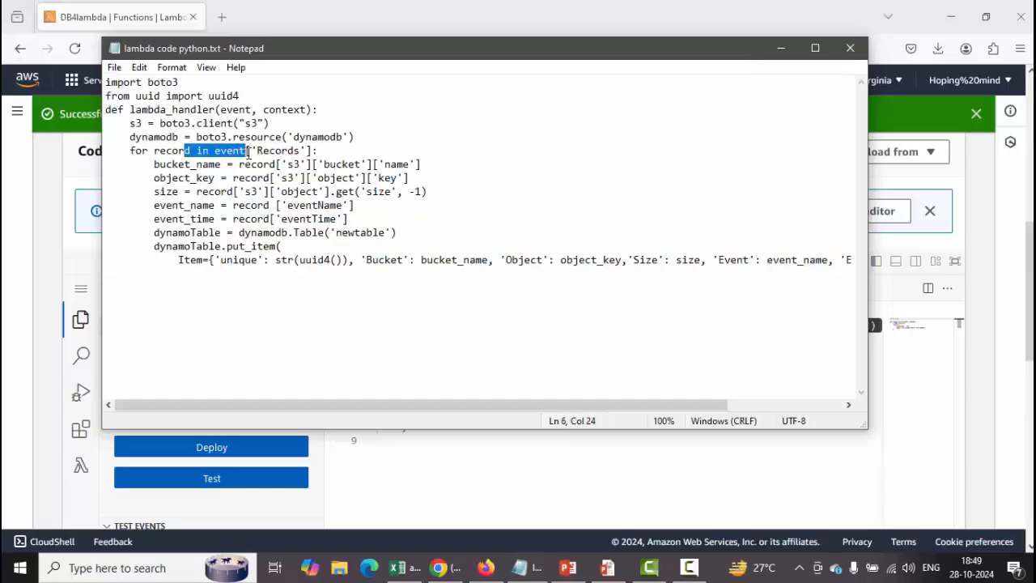
{"action": "left_click_drag", "start_coordinate": [154, 164], "coordinate": [212, 178]}
{"action": "left_click_drag", "start_coordinate": [155, 192], "coordinate": [185, 193]}
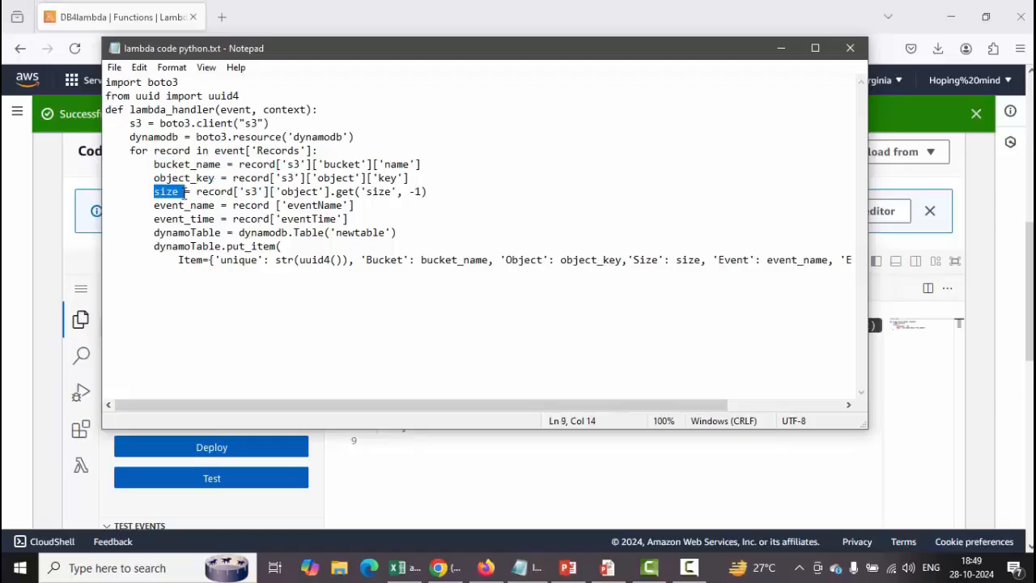
{"action": "left_click_drag", "start_coordinate": [154, 232], "coordinate": [238, 232]}
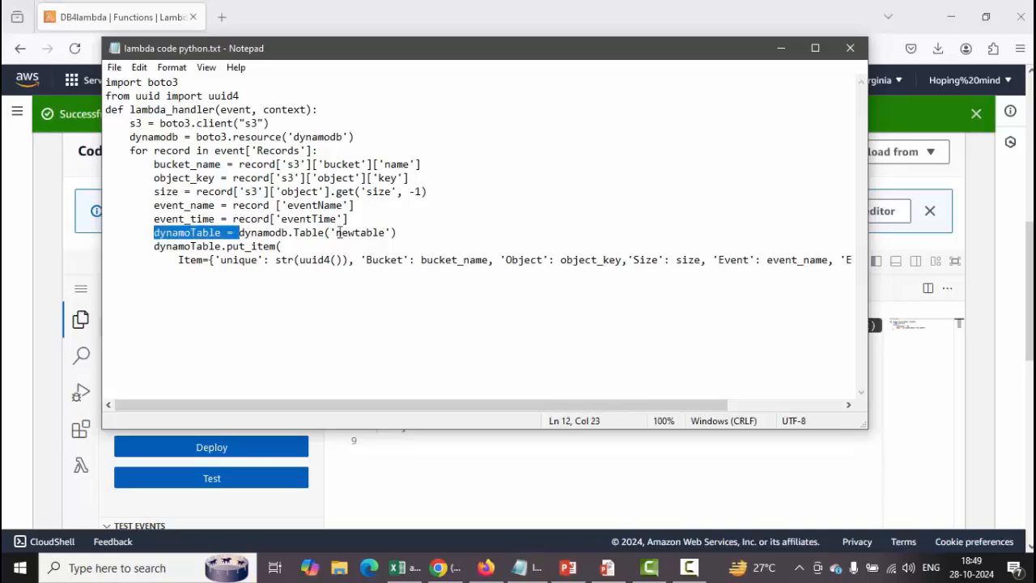
{"action": "left_click_drag", "start_coordinate": [336, 233], "coordinate": [389, 234]}
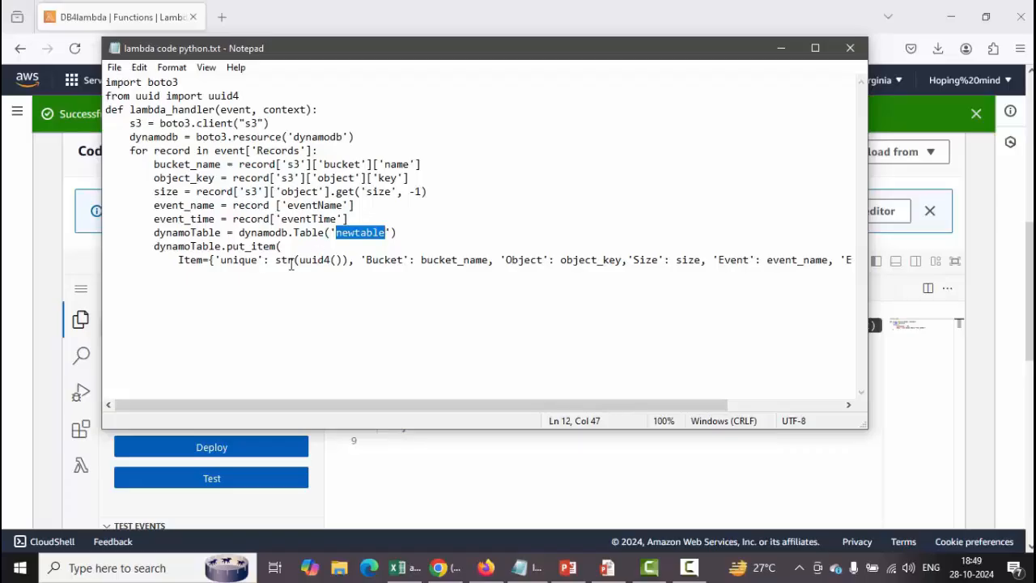
{"action": "left_click_drag", "start_coordinate": [259, 260], "coordinate": [223, 264]}
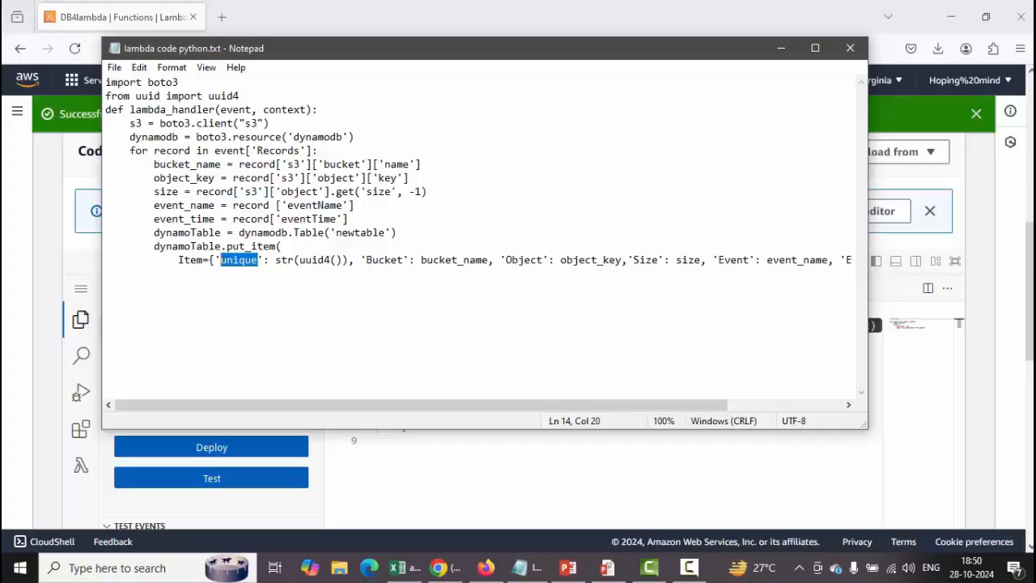
- Copy the entire code from lambda code python.txt and return to the Lambda console
{"action": "left_click", "coordinate": [301, 237]}
{"action": "key", "text": "ctrl+a"}
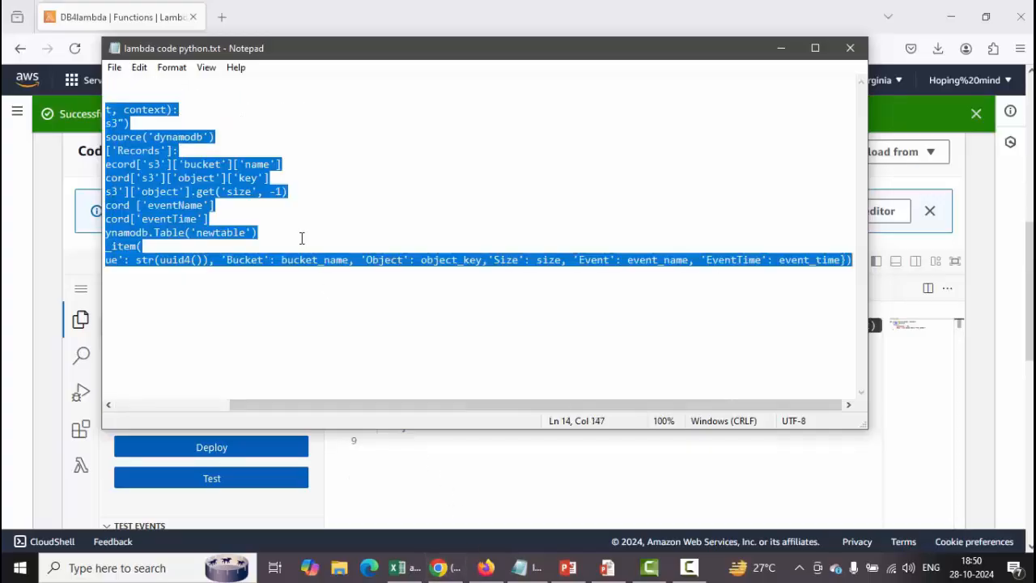
{"action": "right_click", "coordinate": [184, 204]}
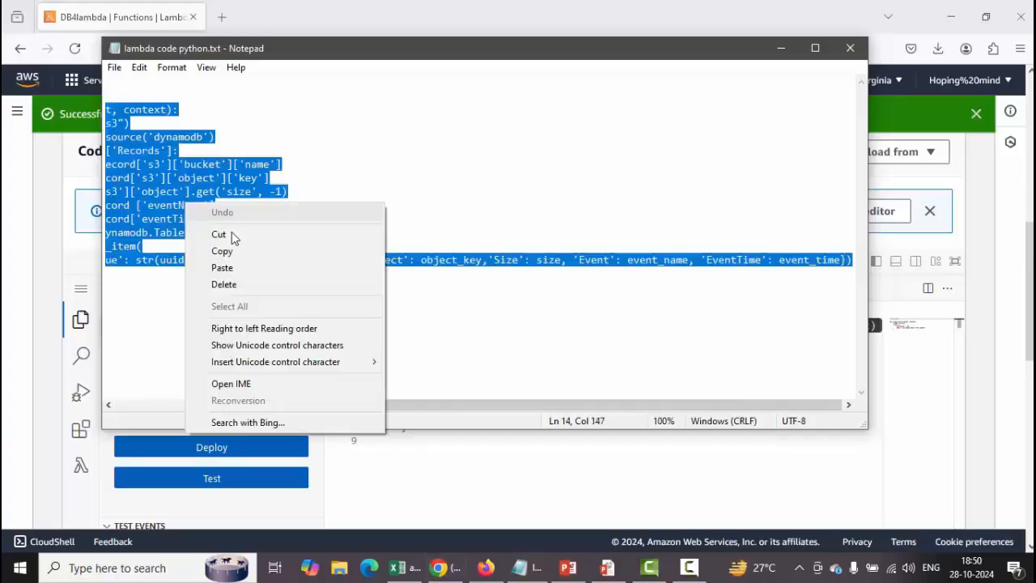
{"action": "left_click", "coordinate": [236, 254]}
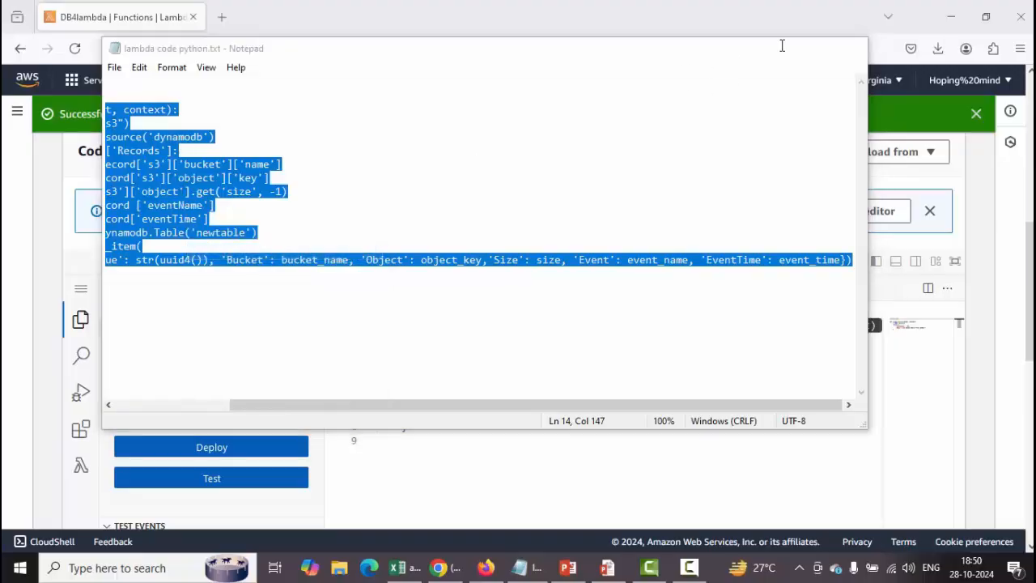
{"action": "left_click", "coordinate": [781, 47]}
- Replace all the default code in lambda_function.py with the copied S3-to-DynamoDB handler code
{"action": "left_click", "coordinate": [446, 369]}
{"action": "key", "text": "ctrl+a"}
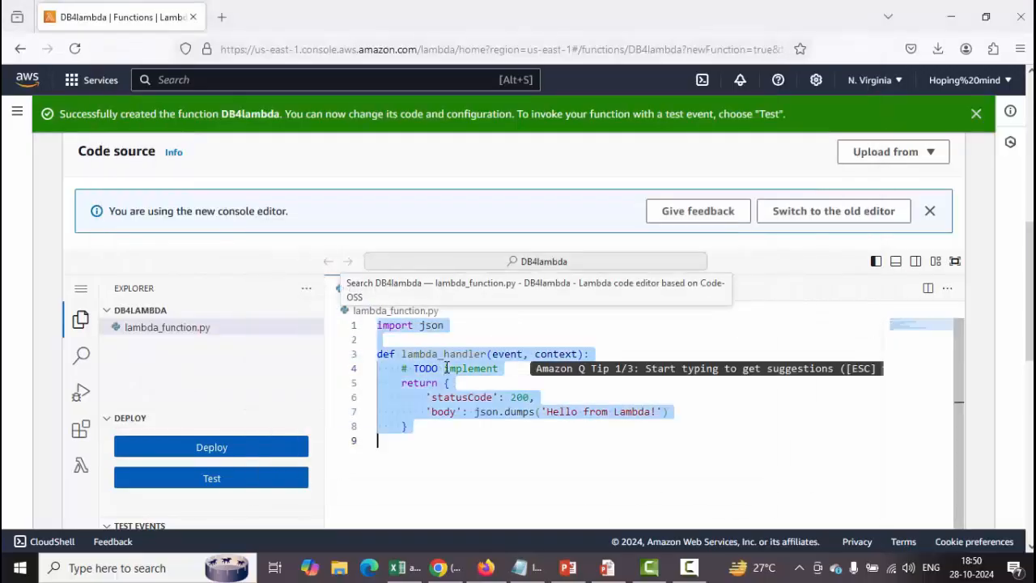
{"action": "key", "text": "BackSpace"}
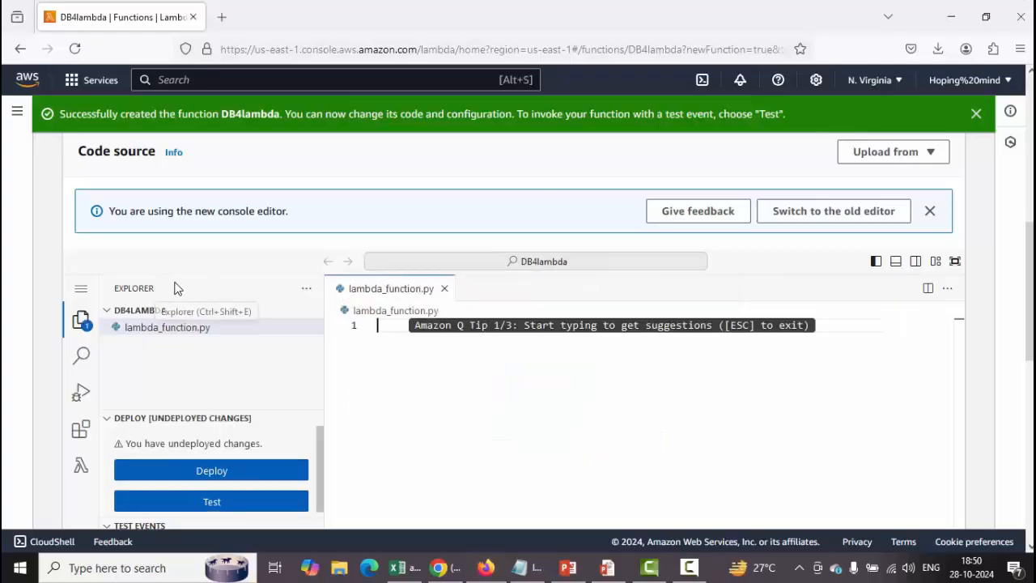
{"action": "scroll", "coordinate": [174, 286], "scroll_direction": "up", "scroll_amount": 2}
{"action": "scroll", "coordinate": [176, 289], "scroll_direction": "up", "scroll_amount": 1}
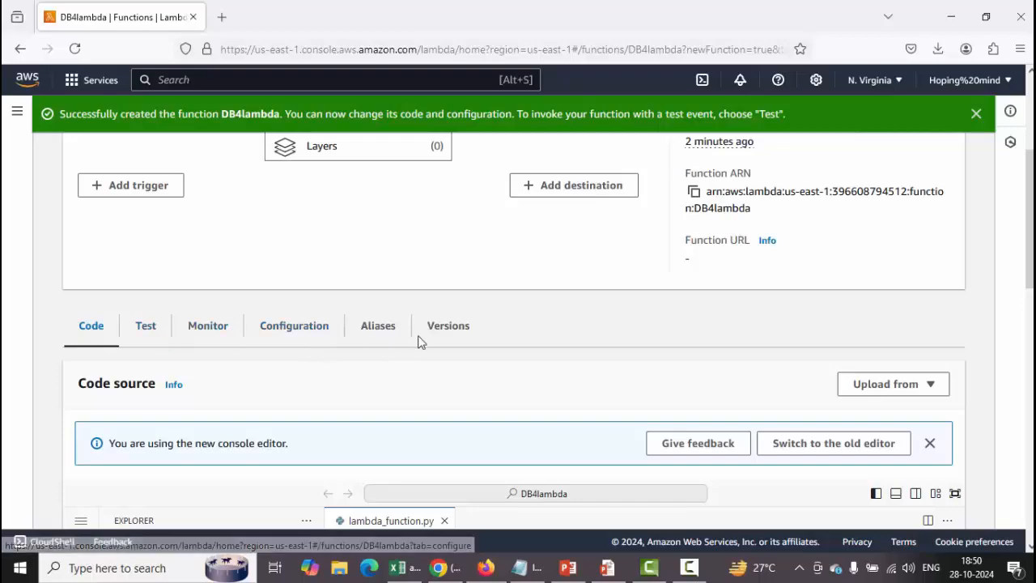
{"action": "scroll", "coordinate": [359, 331], "scroll_direction": "up", "scroll_amount": 2}
{"action": "scroll", "coordinate": [359, 331], "scroll_direction": "down", "scroll_amount": 5}
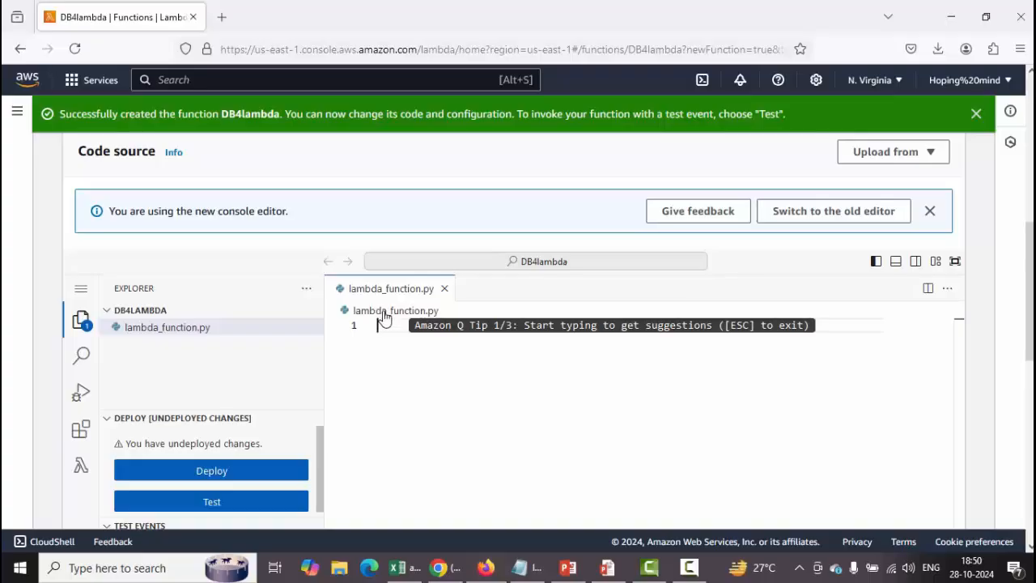
{"action": "key", "text": "ctrl+v"}
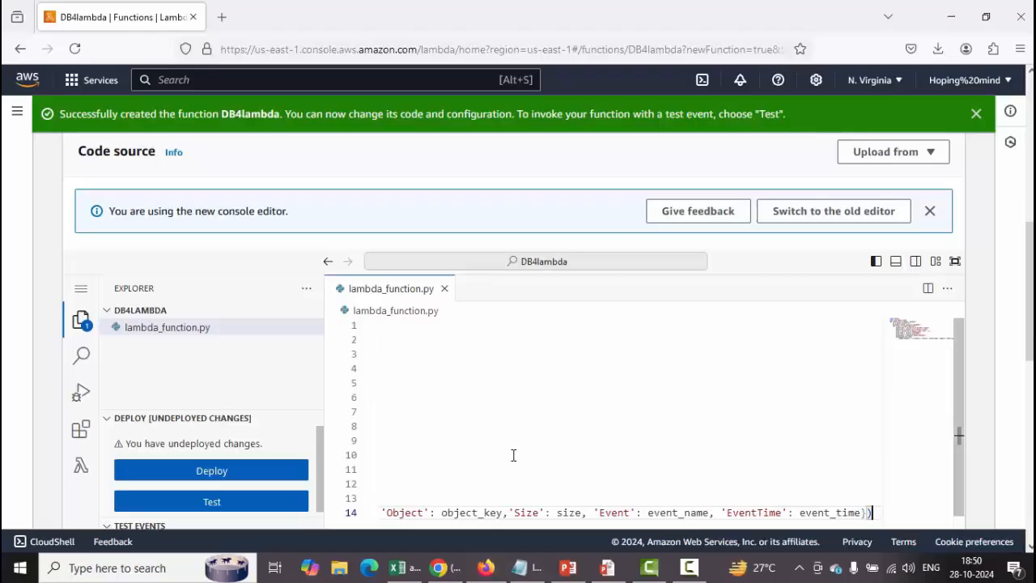
- Examine the pasted code in lambda_function.py, checking the DynamoDB table name and the keys in the put_item call
{"action": "scroll", "coordinate": [513, 456], "scroll_direction": "down", "scroll_amount": 3}
{"action": "scroll", "coordinate": [513, 456], "scroll_direction": "up", "scroll_amount": 1}
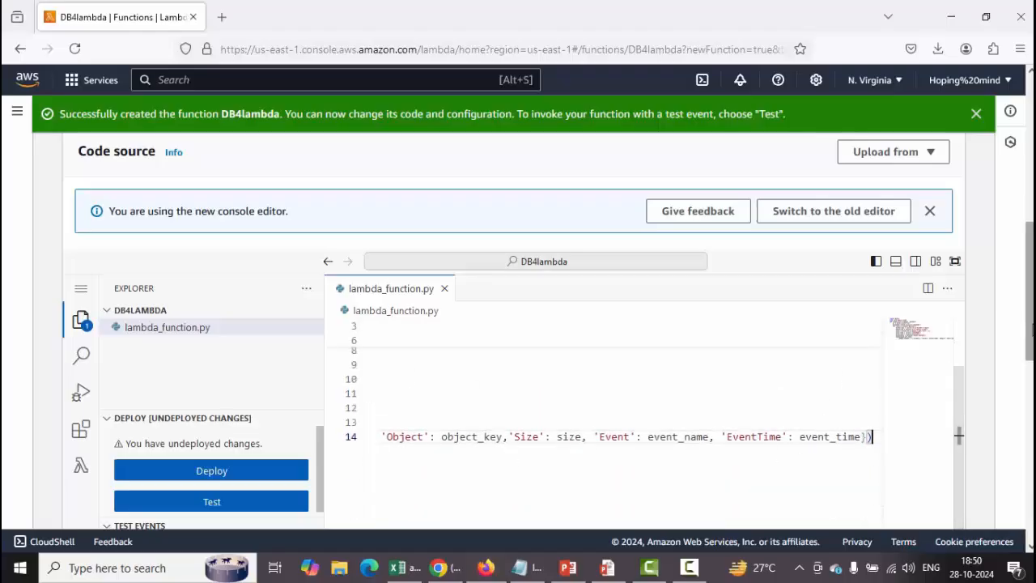
{"action": "scroll", "coordinate": [963, 275], "scroll_direction": "down", "scroll_amount": 3}
{"action": "scroll", "coordinate": [800, 278], "scroll_direction": "up", "scroll_amount": 5}
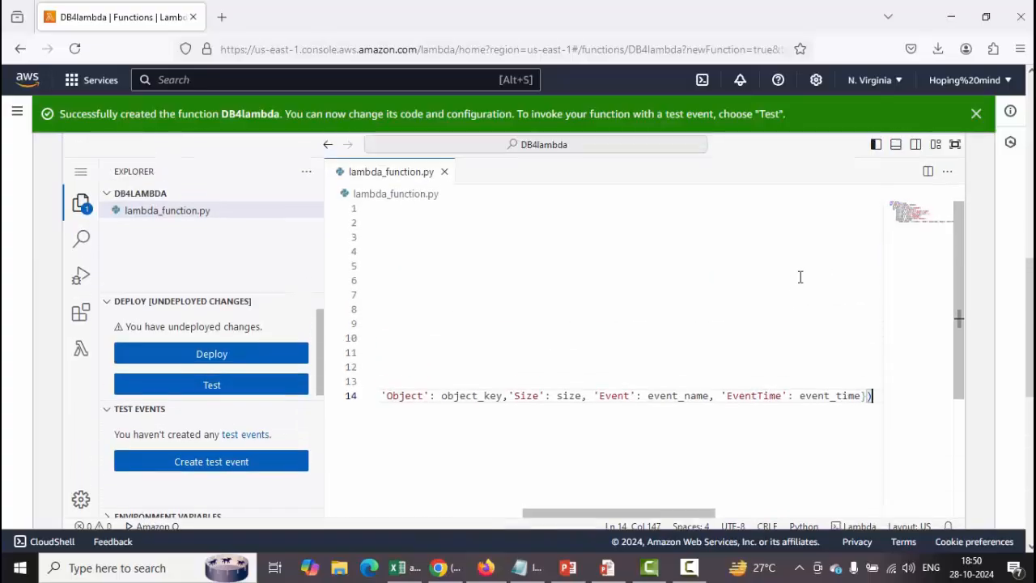
{"action": "scroll", "coordinate": [765, 289], "scroll_direction": "down", "scroll_amount": 5}
{"action": "left_click_drag", "start_coordinate": [625, 346], "coordinate": [384, 350]}
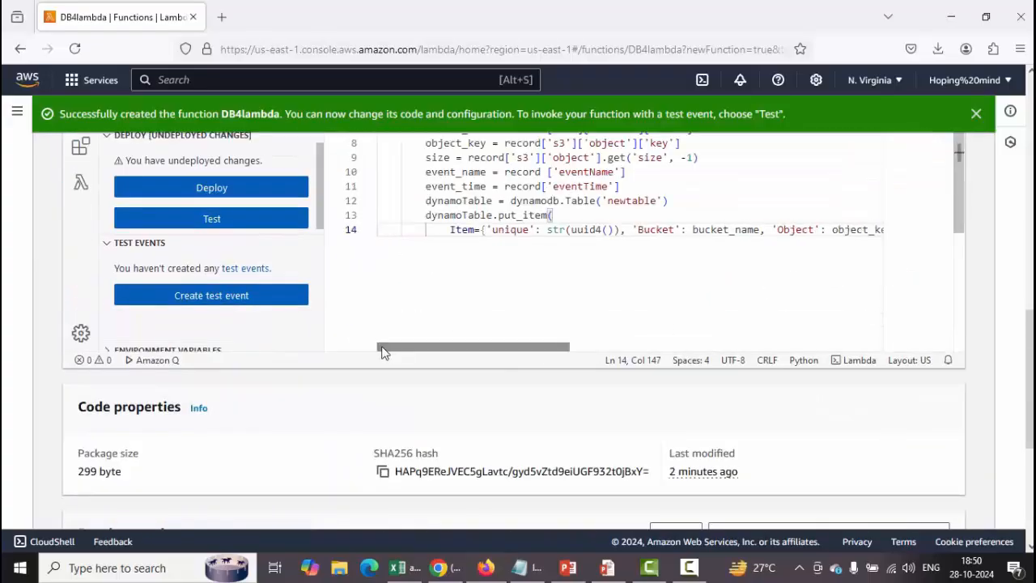
{"action": "scroll", "coordinate": [510, 299], "scroll_direction": "up", "scroll_amount": 1}
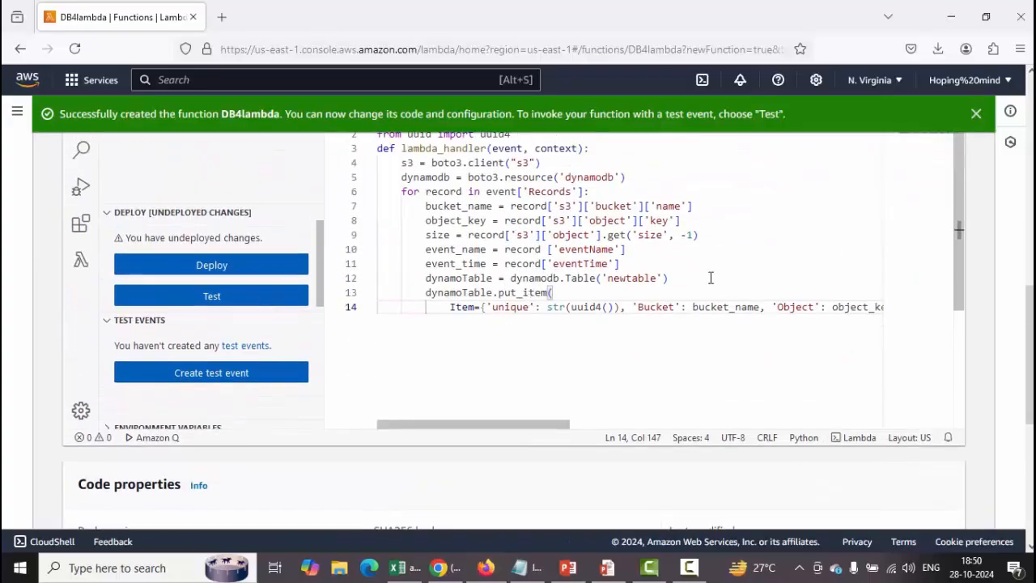
{"action": "left_click_drag", "start_coordinate": [657, 277], "coordinate": [608, 278]}
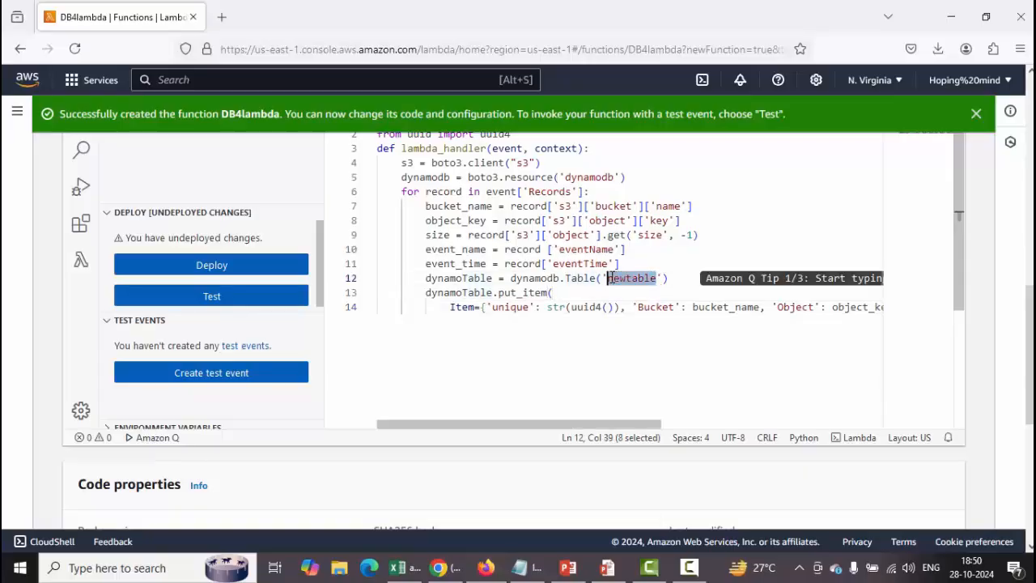
{"action": "left_click", "coordinate": [526, 308]}
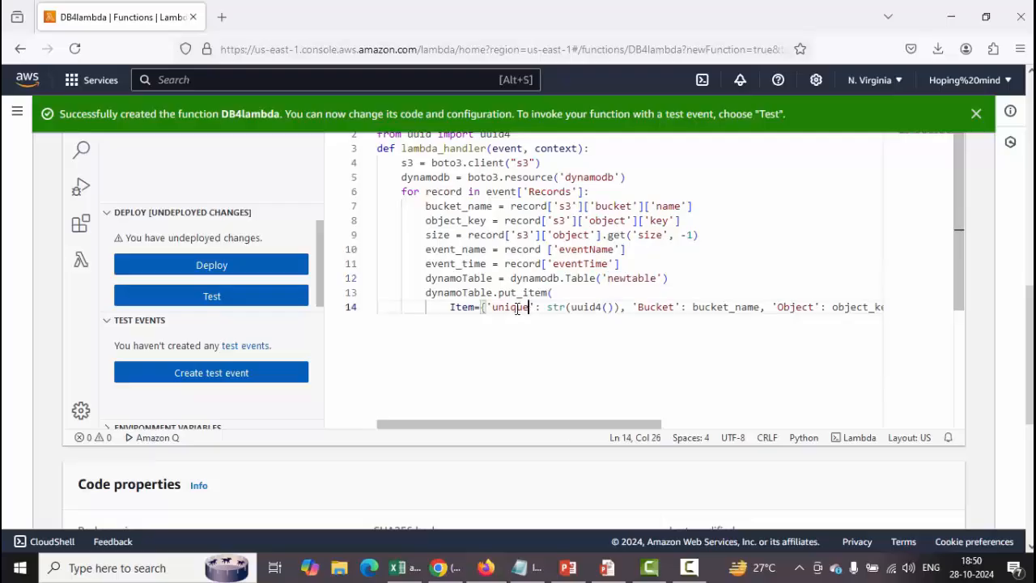
{"action": "left_click_drag", "start_coordinate": [528, 308], "coordinate": [498, 308]}
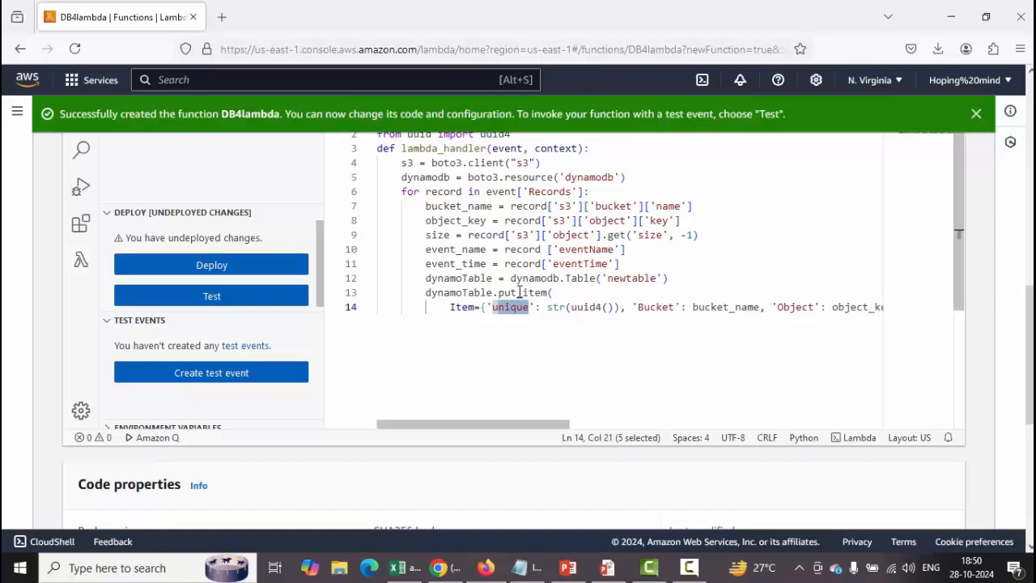
{"action": "key", "text": "End"}
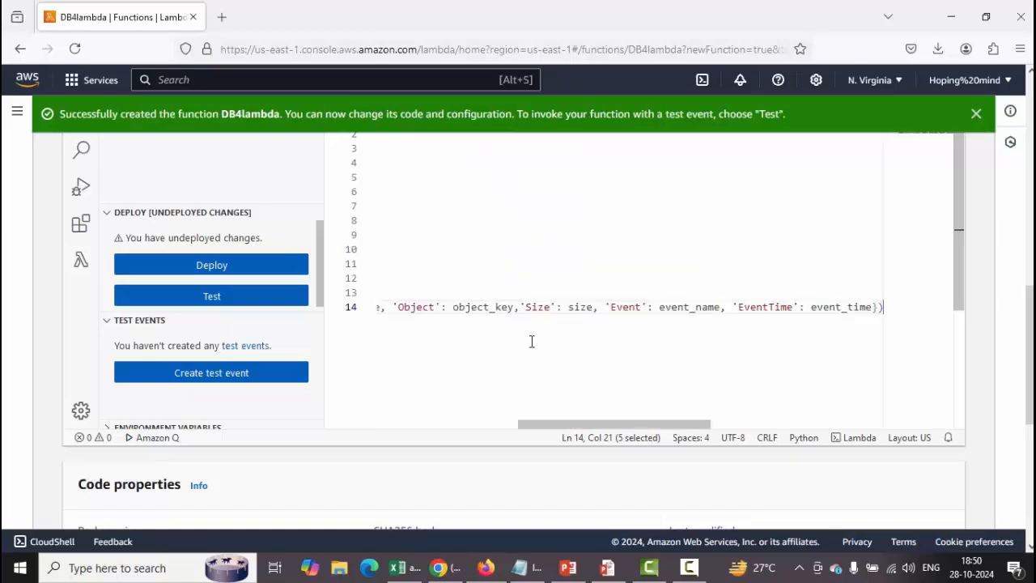
- Review the handler's S3 client, bucket record and DynamoDB table lines, and return to the function overview
{"action": "scroll", "coordinate": [531, 330], "scroll_direction": "up", "scroll_amount": 1}
{"action": "scroll", "coordinate": [533, 331], "scroll_direction": "up", "scroll_amount": 2}
{"action": "scroll", "coordinate": [556, 414], "scroll_direction": "down", "scroll_amount": 2}
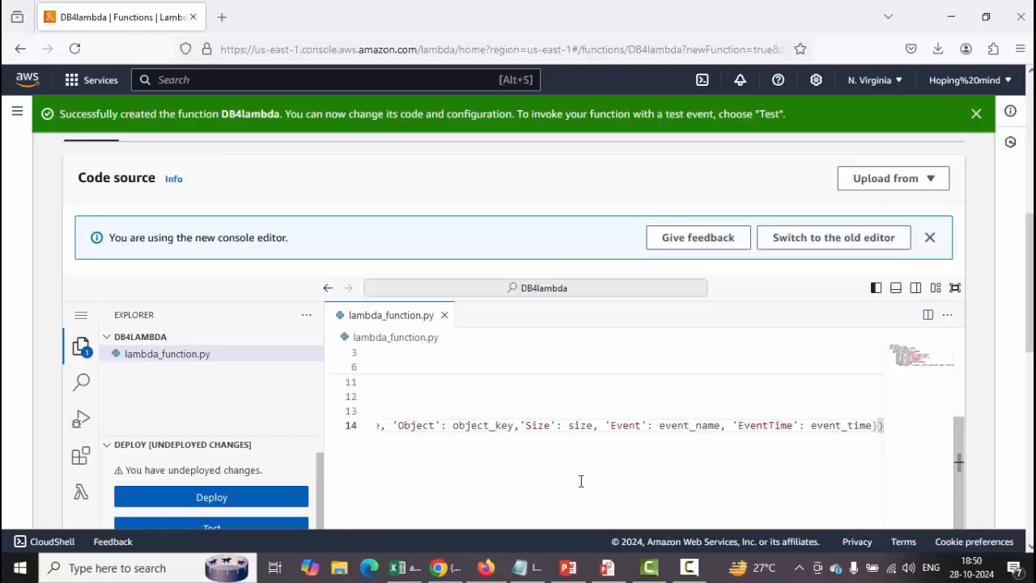
{"action": "scroll", "coordinate": [1019, 434], "scroll_direction": "down", "scroll_amount": 5}
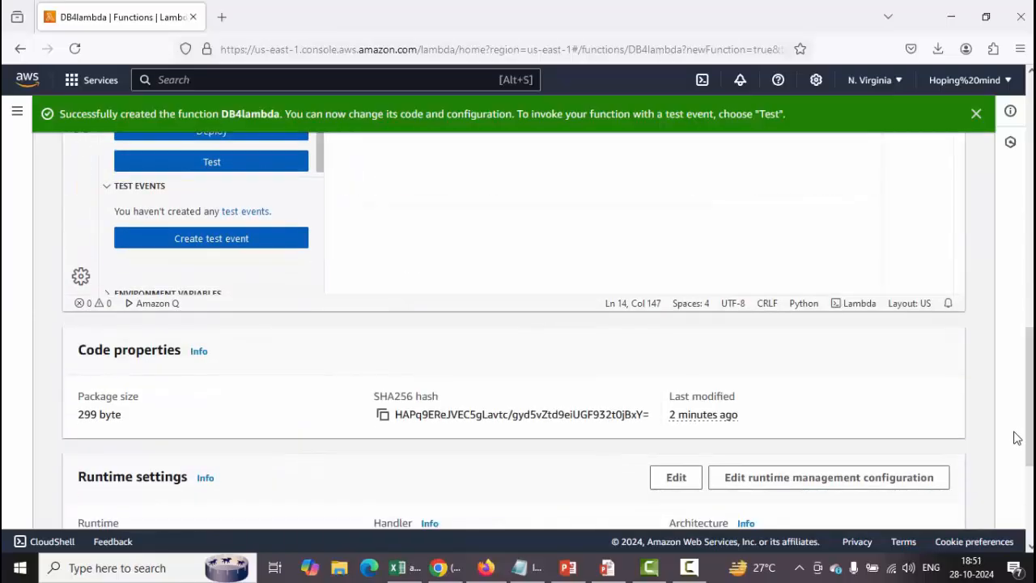
{"action": "scroll", "coordinate": [1024, 363], "scroll_direction": "up", "scroll_amount": 3}
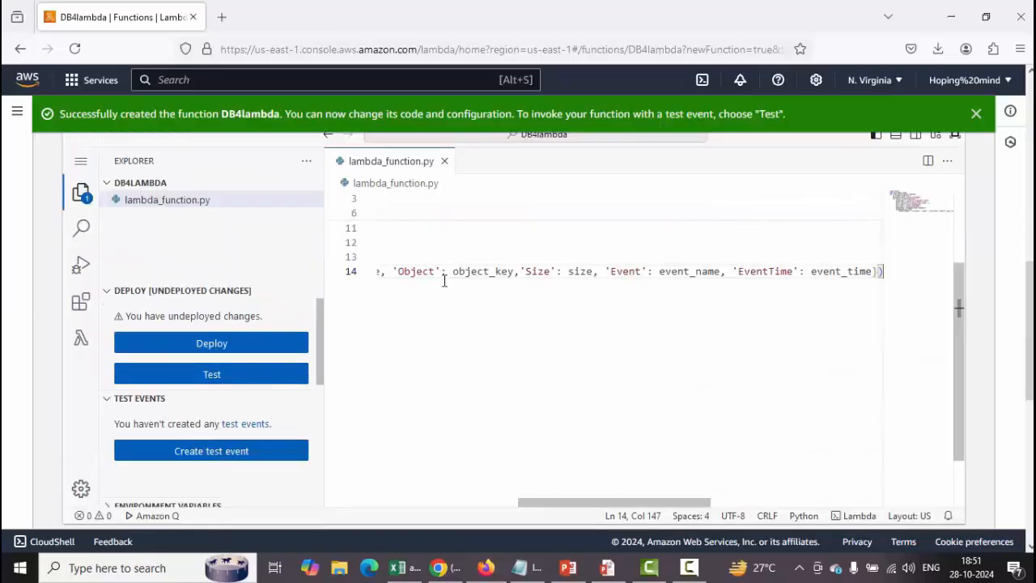
{"action": "left_click_drag", "start_coordinate": [565, 508], "coordinate": [363, 508]}
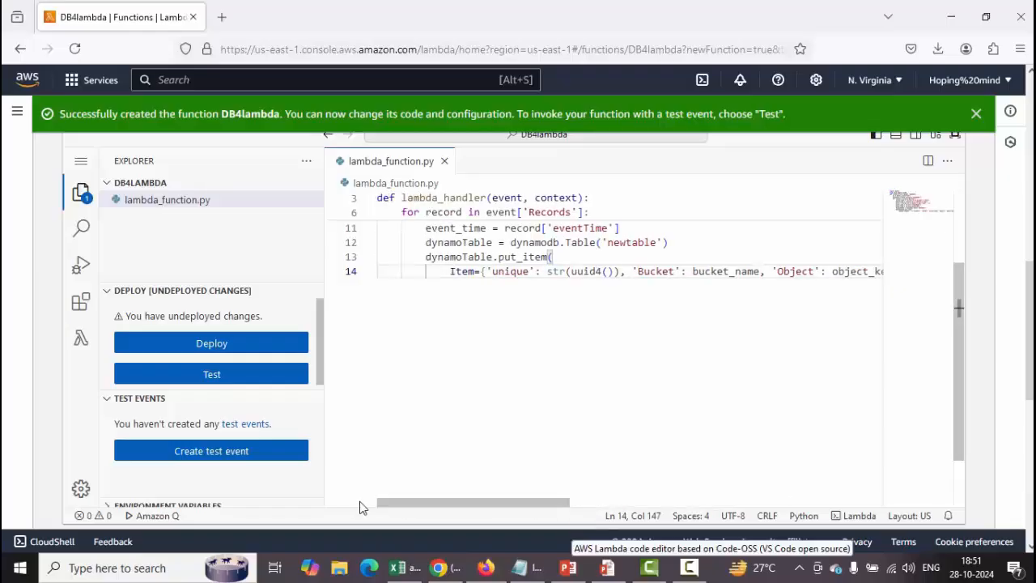
{"action": "scroll", "coordinate": [498, 405], "scroll_direction": "up", "scroll_amount": 5}
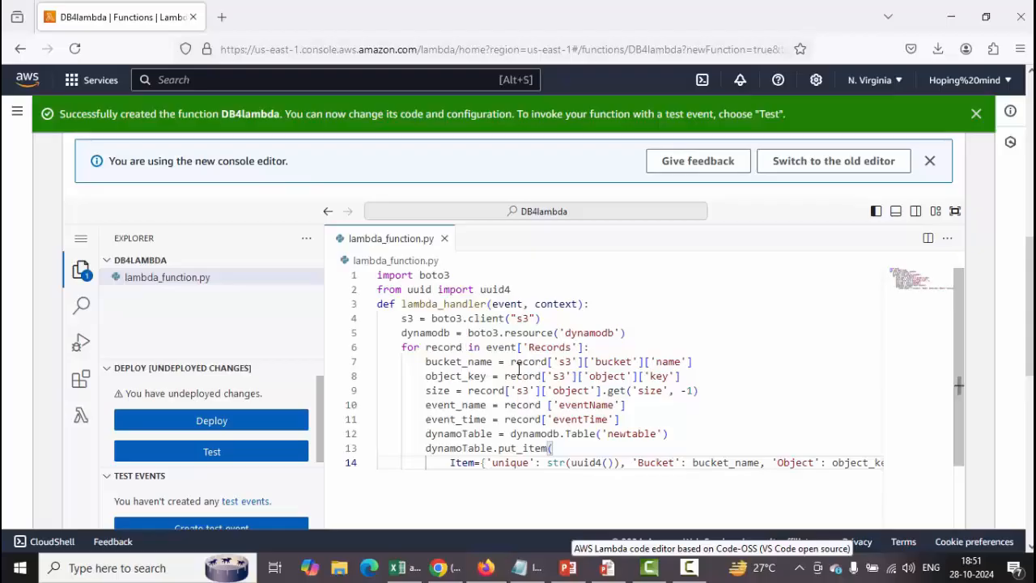
{"action": "left_click", "coordinate": [571, 361]}
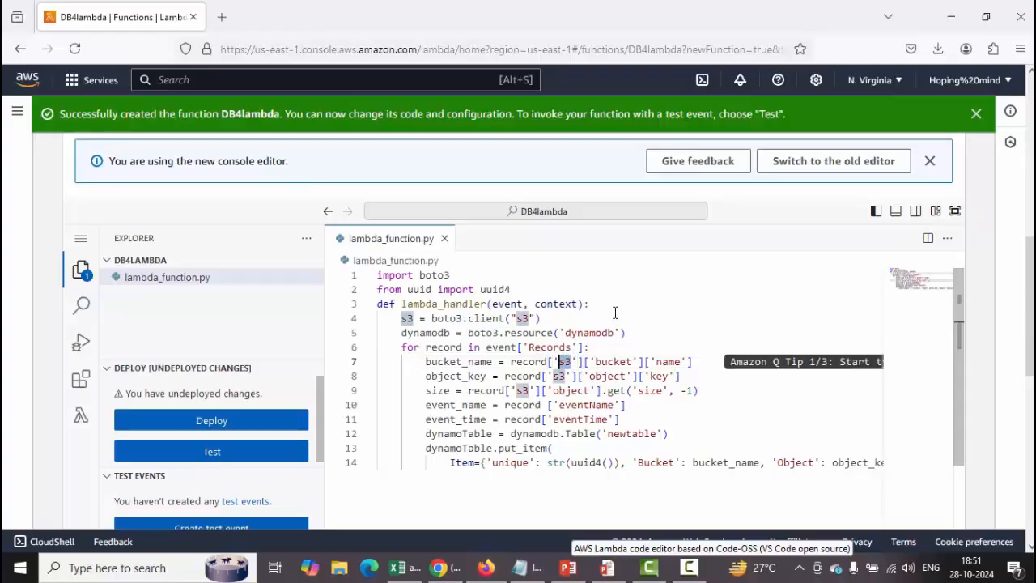
{"action": "left_click", "coordinate": [535, 318]}
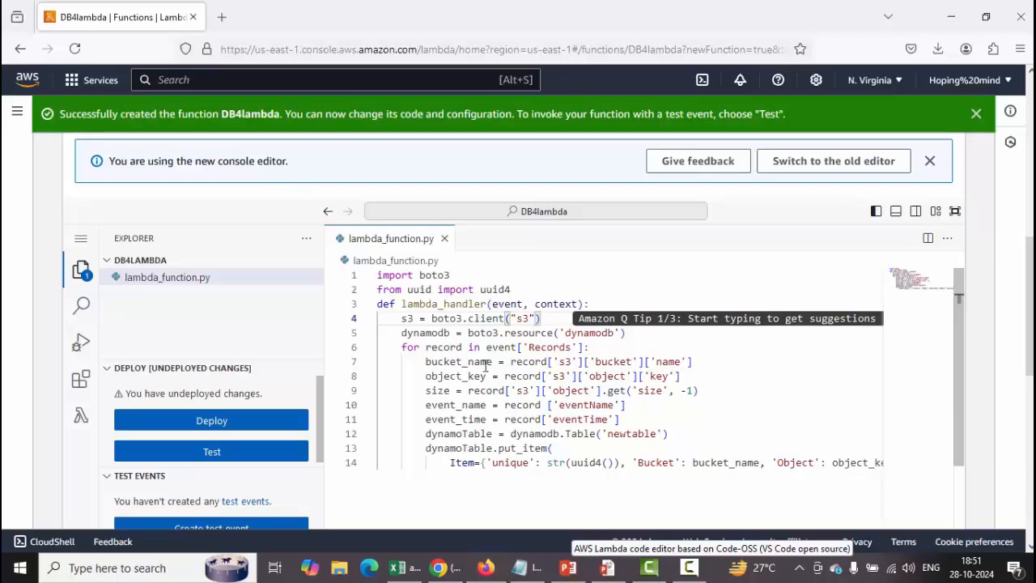
{"action": "left_click_drag", "start_coordinate": [523, 434], "coordinate": [641, 434]}
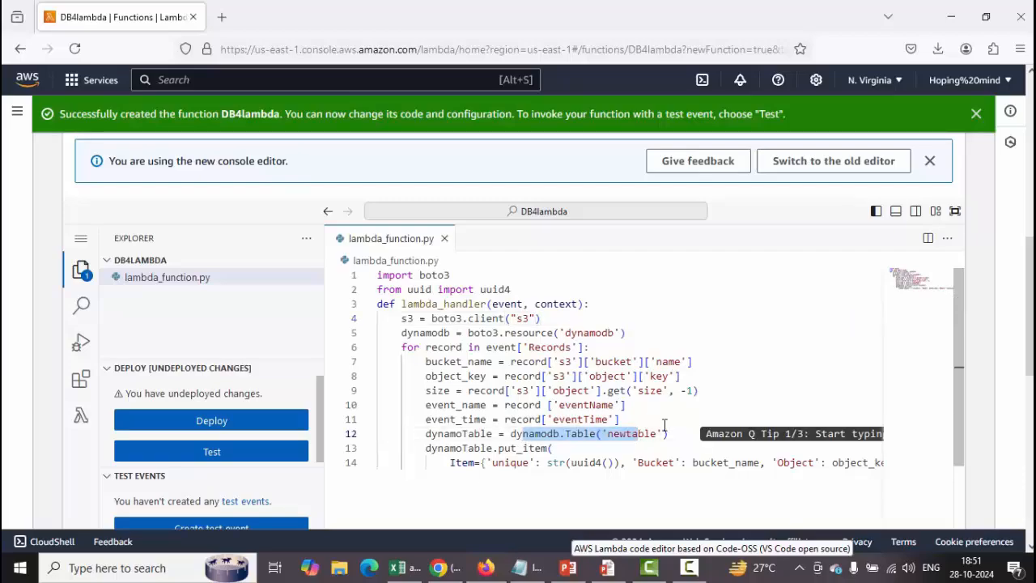
{"action": "left_click", "coordinate": [762, 390]}
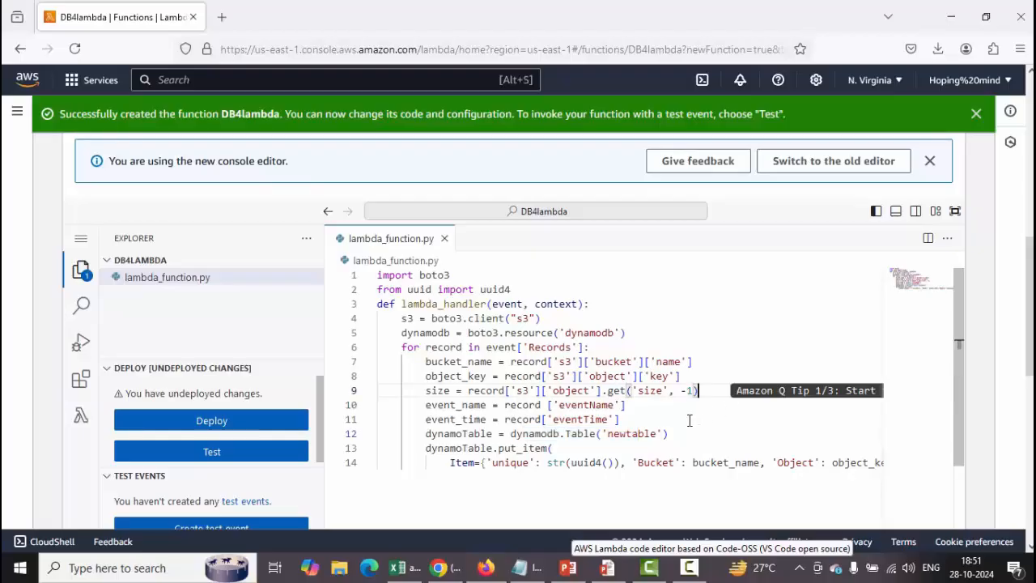
{"action": "scroll", "coordinate": [689, 420], "scroll_direction": "up", "scroll_amount": 6}
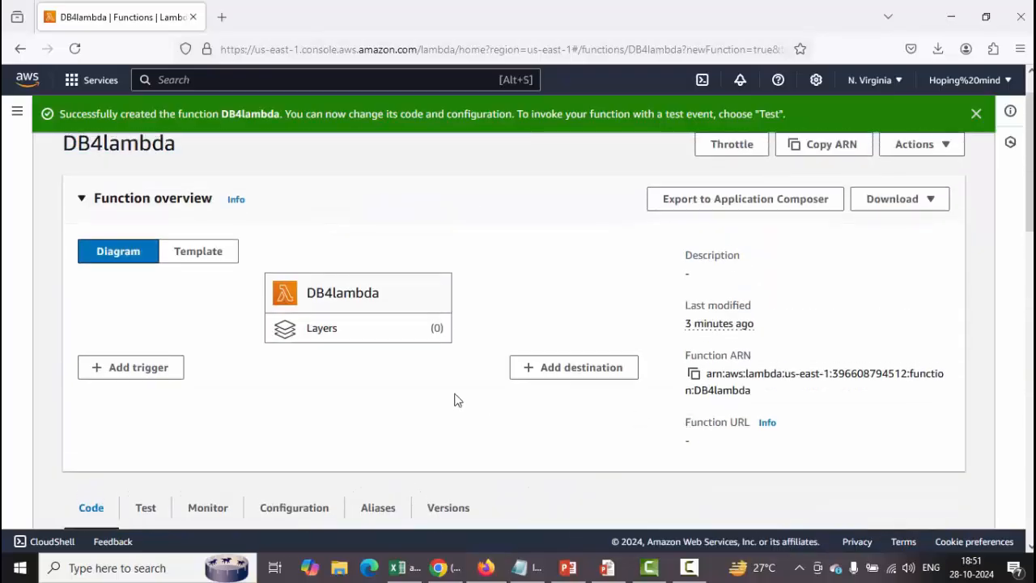
- Start adding a trigger to the DB4lambda function and search the trigger sources for s3
{"action": "left_click", "coordinate": [128, 368]}
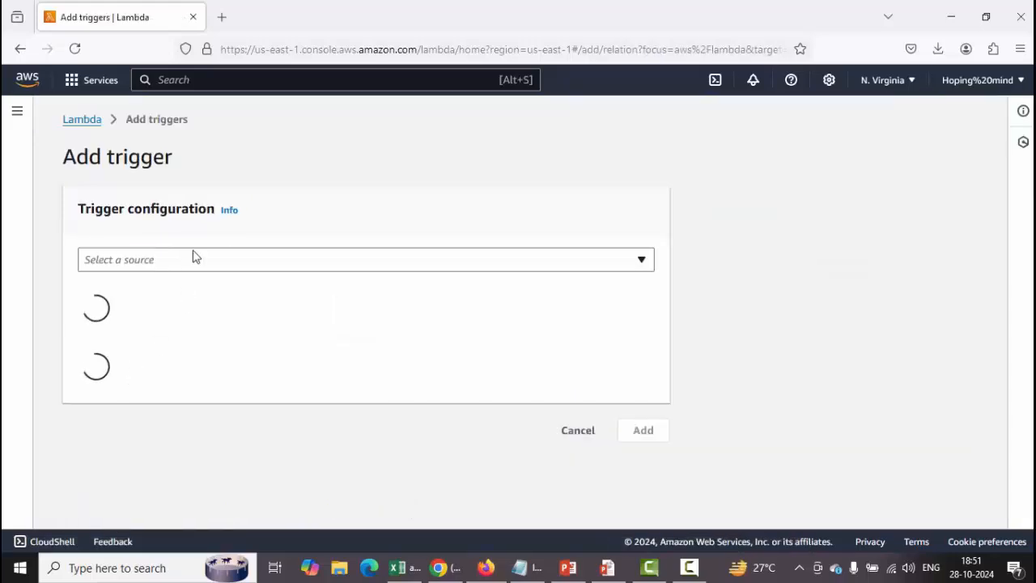
{"action": "left_click", "coordinate": [188, 261]}
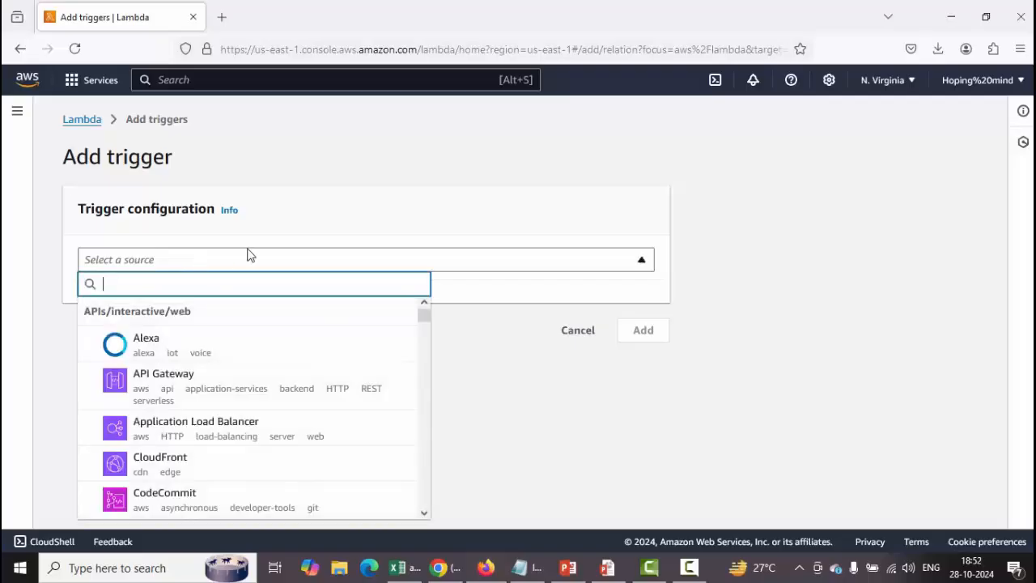
{"action": "type", "text": "s3"}
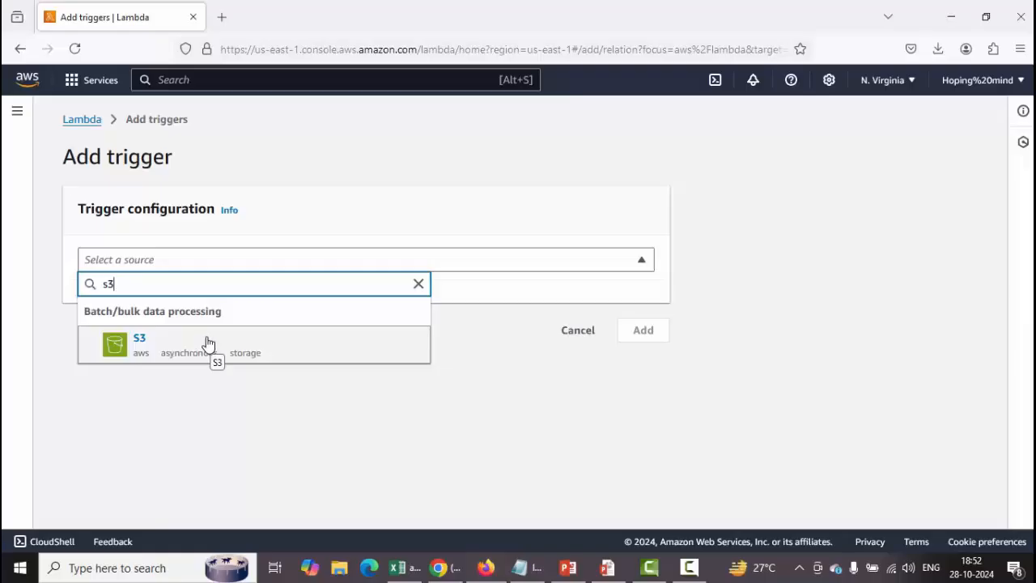
- Search the trigger sources for ec2, look through the AWS and partner event sources, and clear the search
{"action": "key", "text": "BackSpace"}
{"action": "key", "text": "BackSpace"}
{"action": "type", "text": "ec2"}
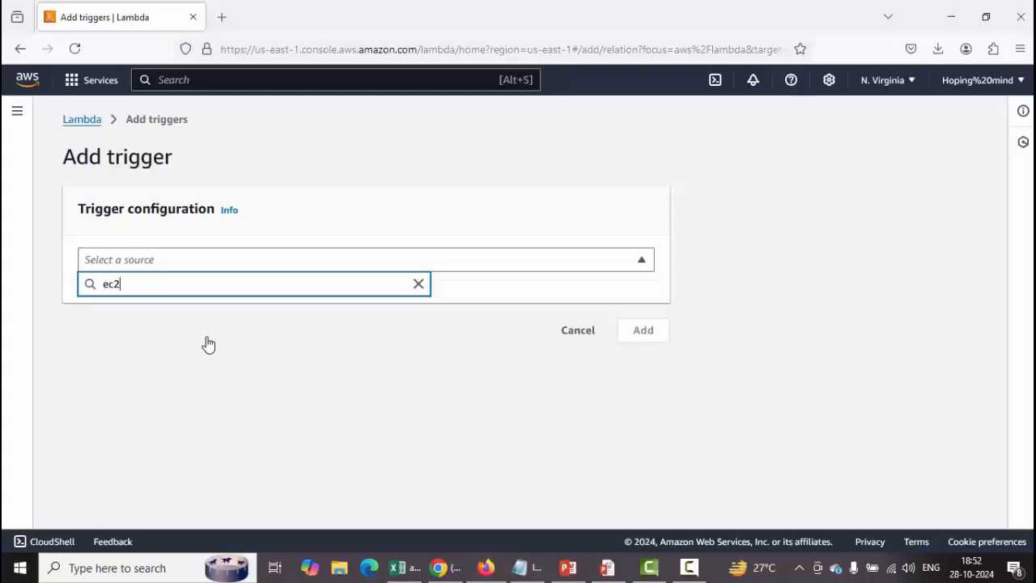
{"action": "key", "text": "BackSpace"}
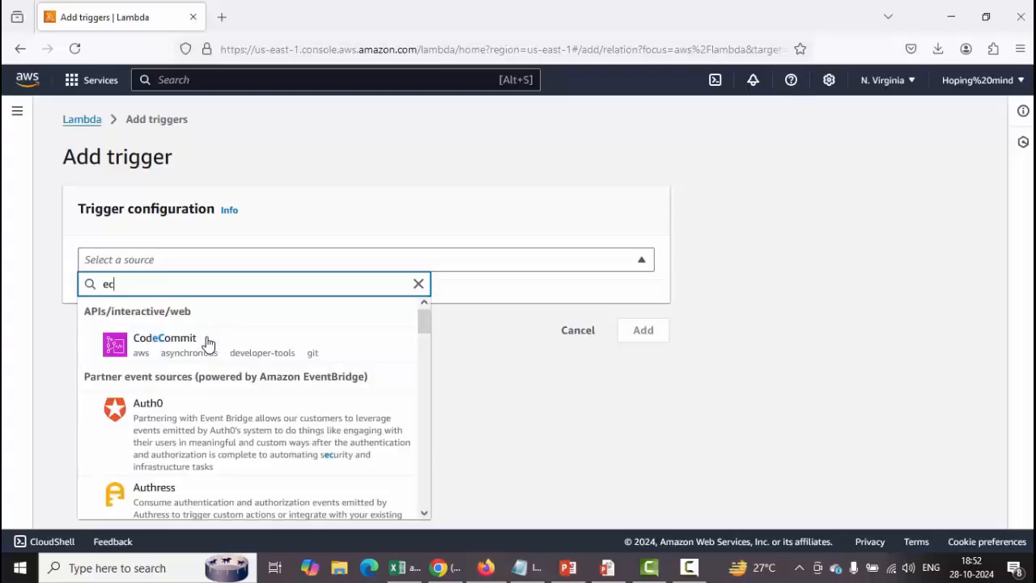
{"action": "key", "text": "BackSpace"}
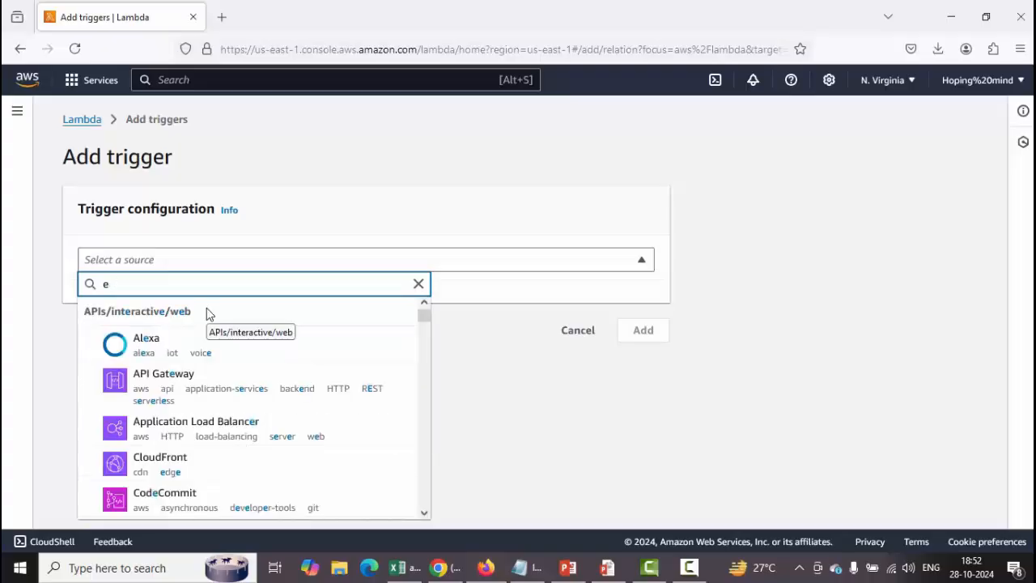
{"action": "scroll", "coordinate": [178, 405], "scroll_direction": "down", "scroll_amount": 5}
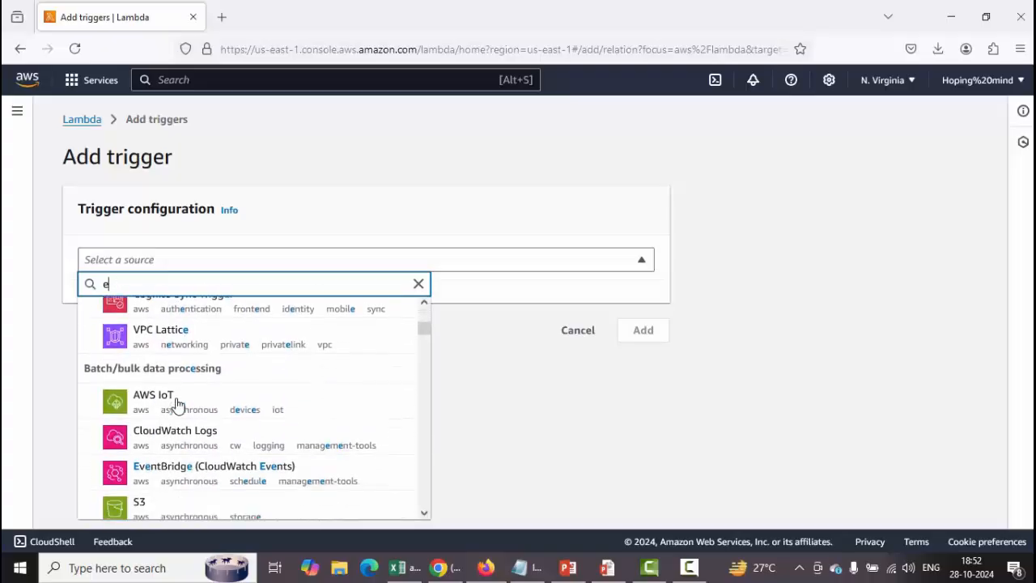
{"action": "scroll", "coordinate": [178, 405], "scroll_direction": "down", "scroll_amount": 1}
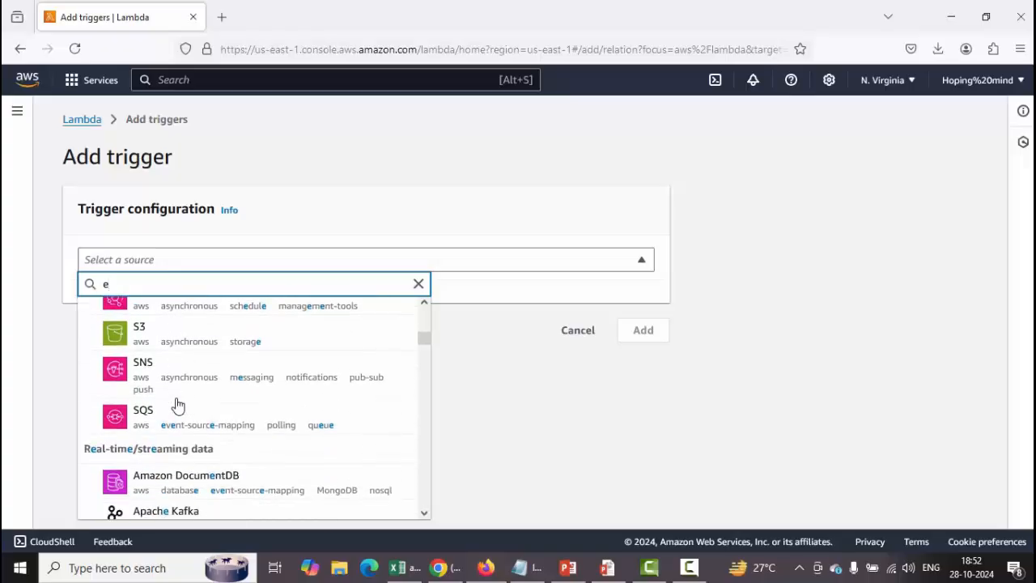
{"action": "scroll", "coordinate": [178, 405], "scroll_direction": "down", "scroll_amount": 8}
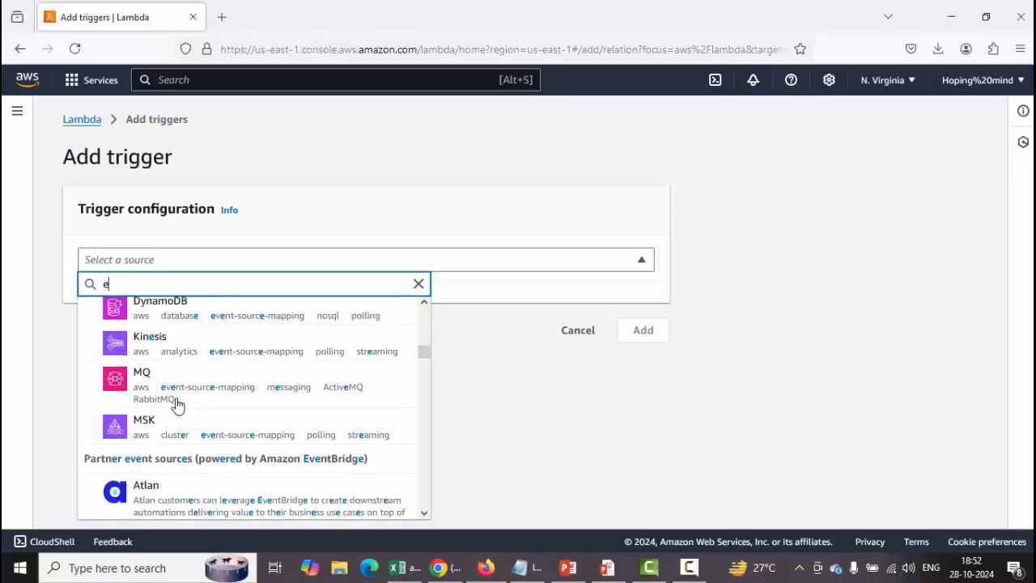
{"action": "scroll", "coordinate": [178, 405], "scroll_direction": "down", "scroll_amount": 10}
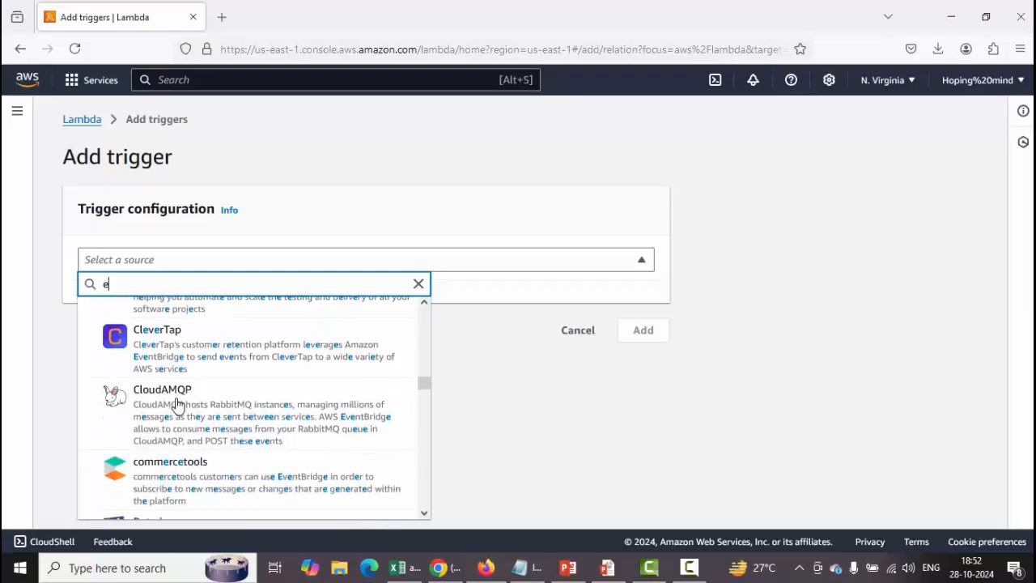
{"action": "scroll", "coordinate": [178, 405], "scroll_direction": "down", "scroll_amount": 4}
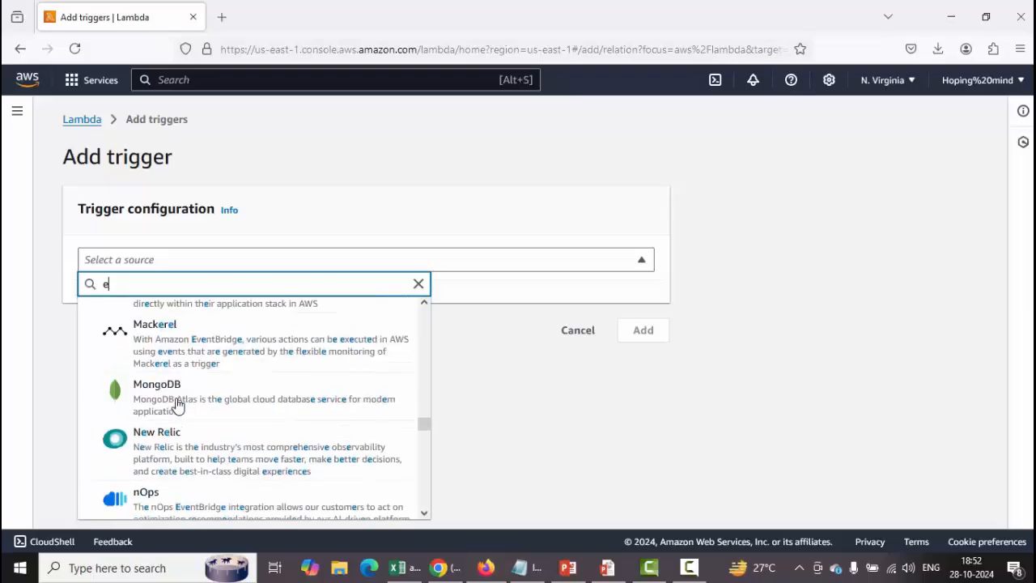
{"action": "scroll", "coordinate": [176, 403], "scroll_direction": "down", "scroll_amount": 3}
{"action": "scroll", "coordinate": [175, 403], "scroll_direction": "up", "scroll_amount": 5}
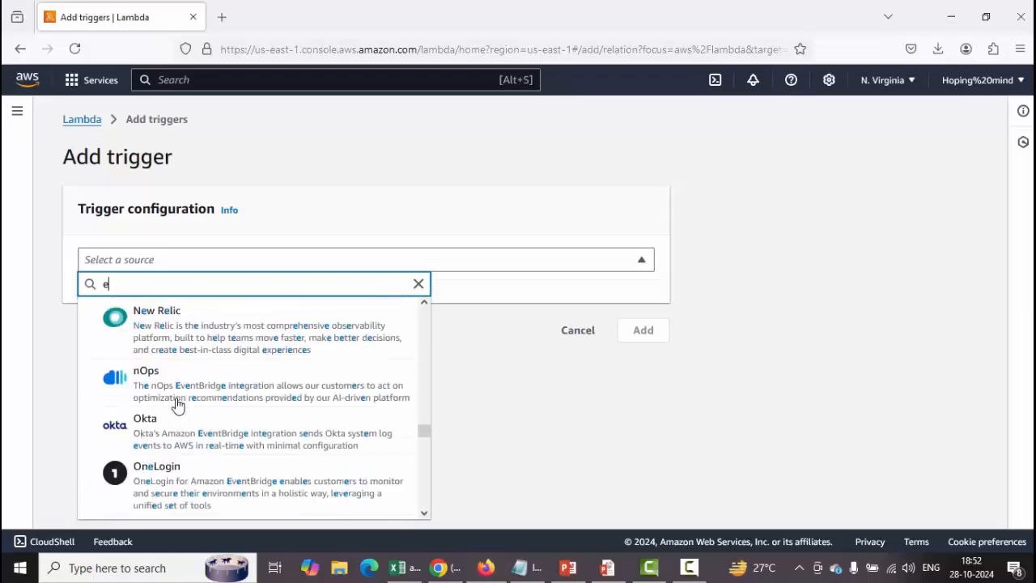
{"action": "key", "text": "BackSpace"}
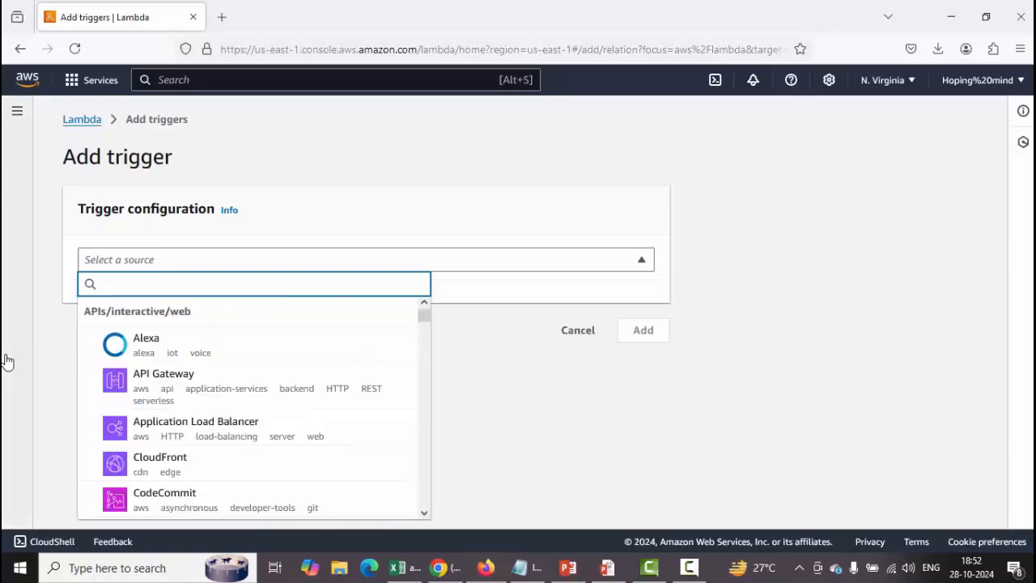
- Choose S3 as the trigger source and bucket4lambda12345 as its bucket
{"action": "type", "text": "s3"}
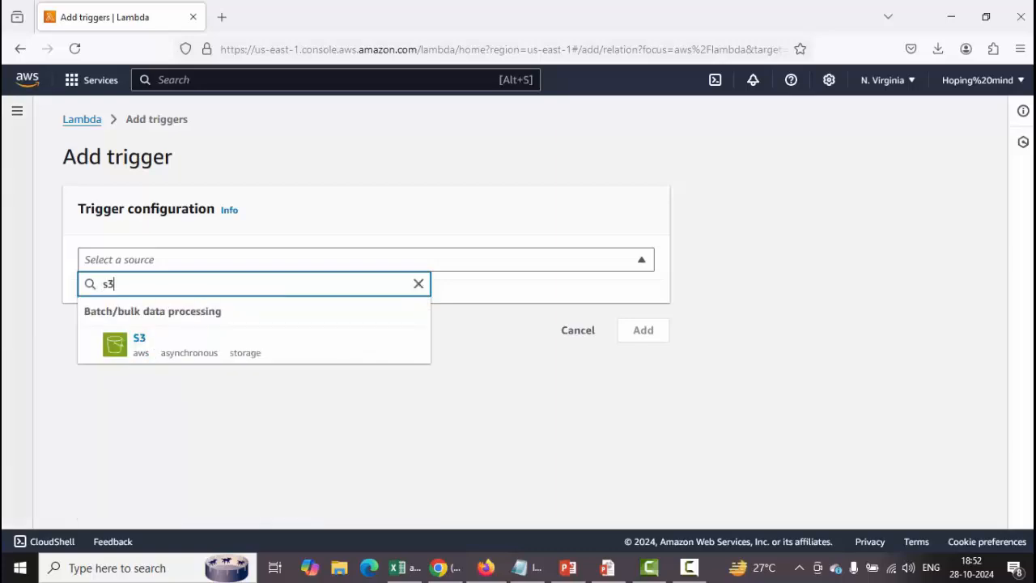
{"action": "left_click", "coordinate": [153, 351]}
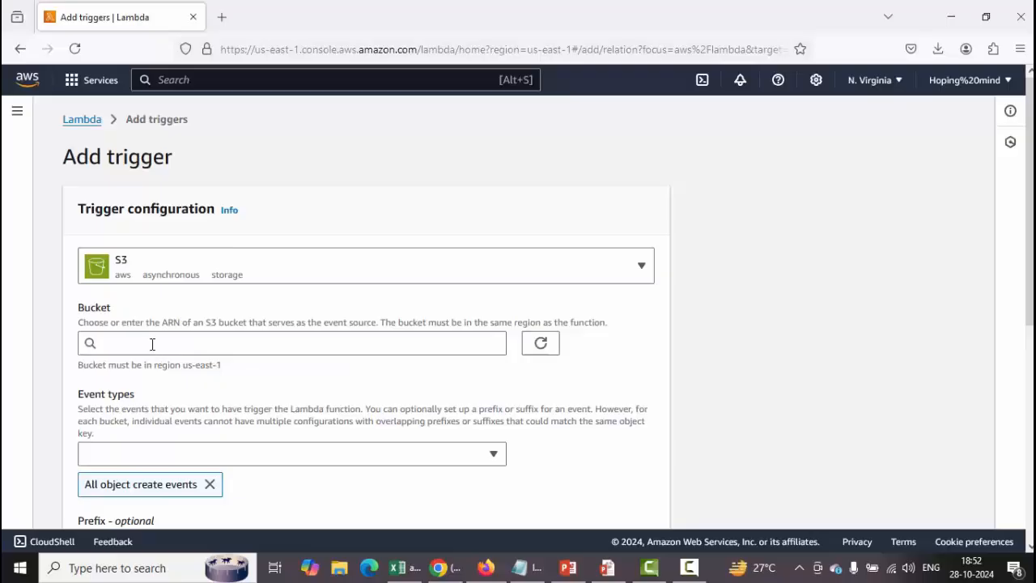
{"action": "left_click", "coordinate": [152, 344]}
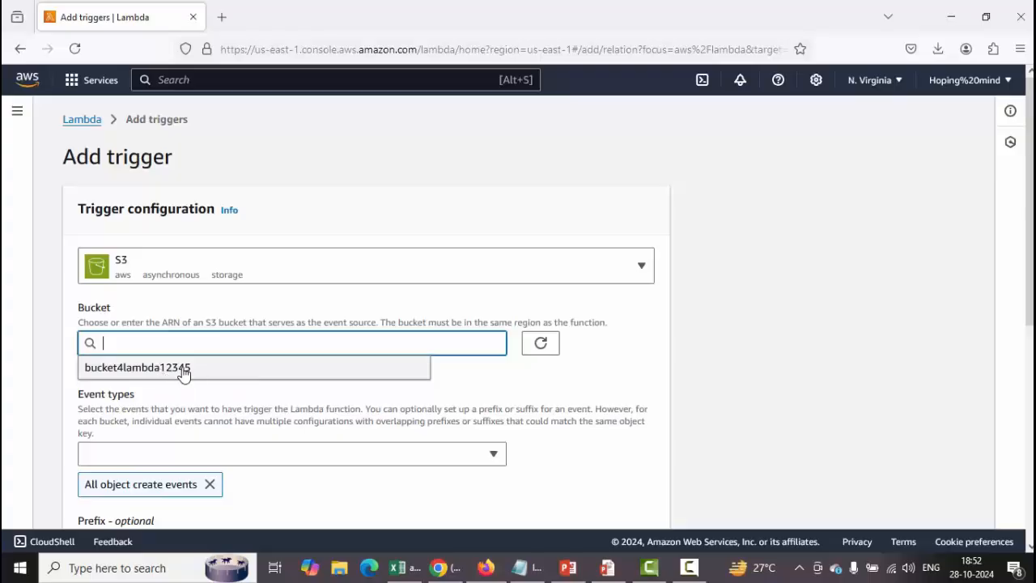
{"action": "left_click", "coordinate": [181, 368]}
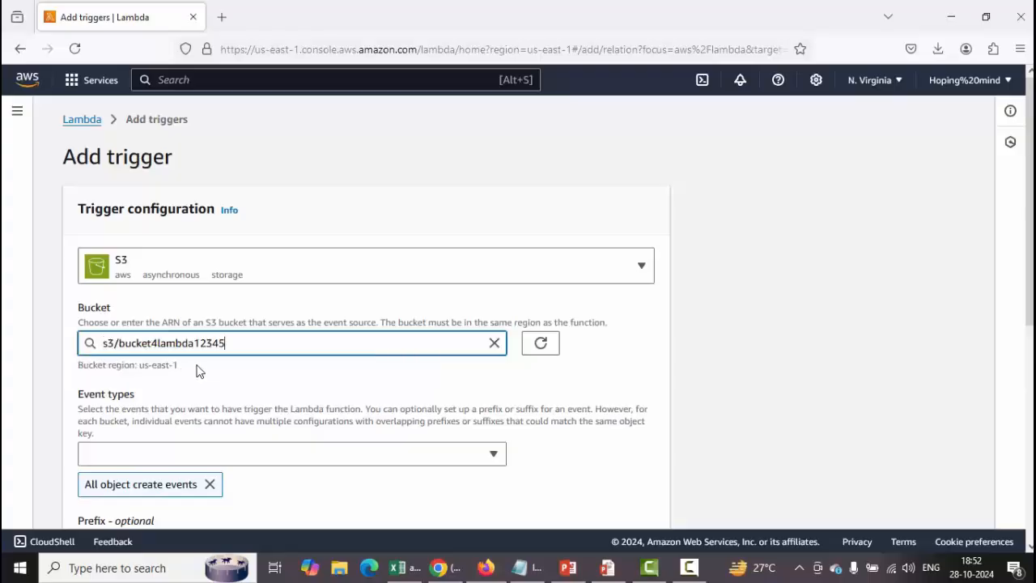
- Open the S3 trigger's event type choices and go to the object delete events
{"action": "scroll", "coordinate": [198, 370], "scroll_direction": "down", "scroll_amount": 2}
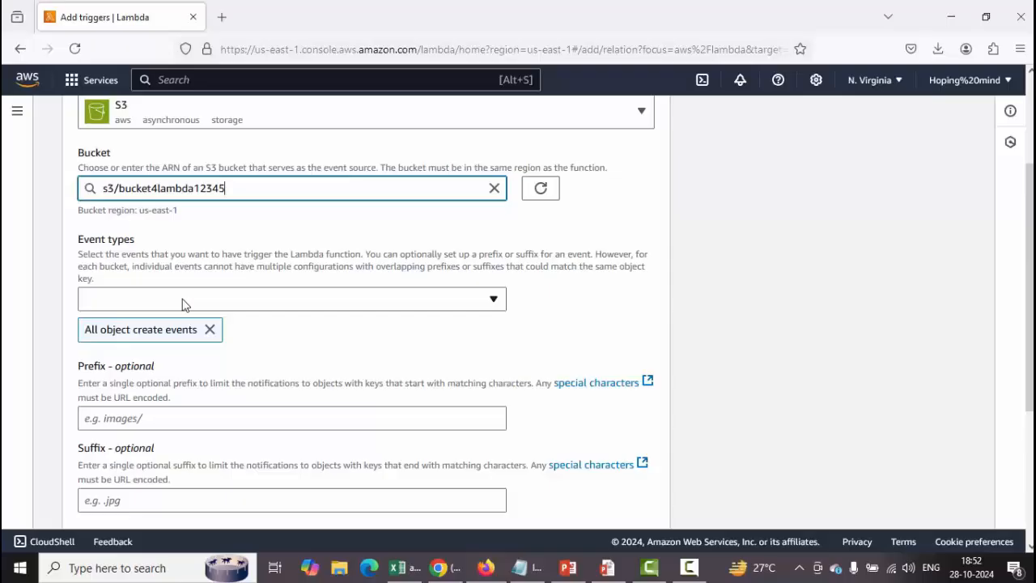
{"action": "left_click", "coordinate": [182, 304]}
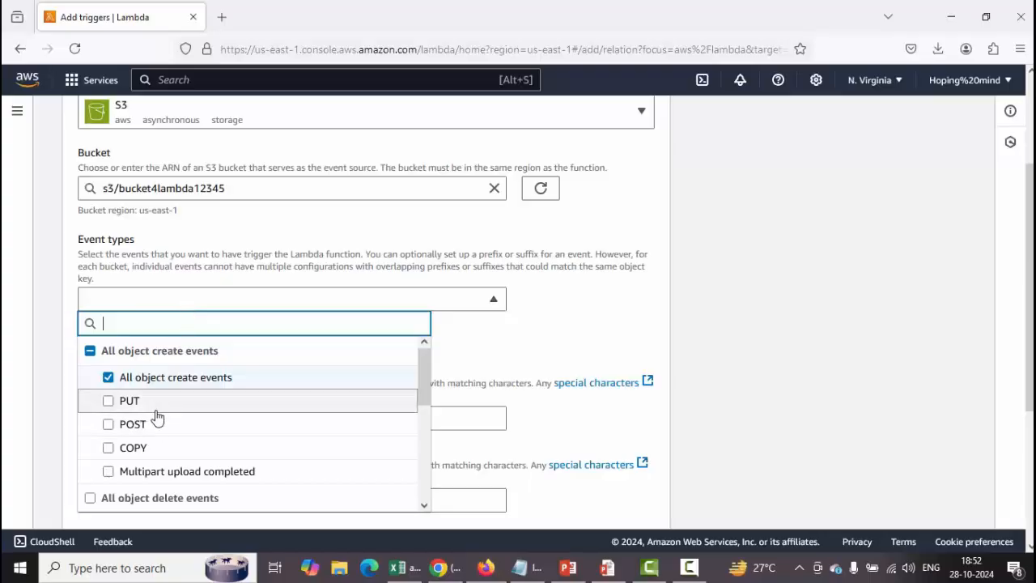
{"action": "scroll", "coordinate": [163, 452], "scroll_direction": "down", "scroll_amount": 4}
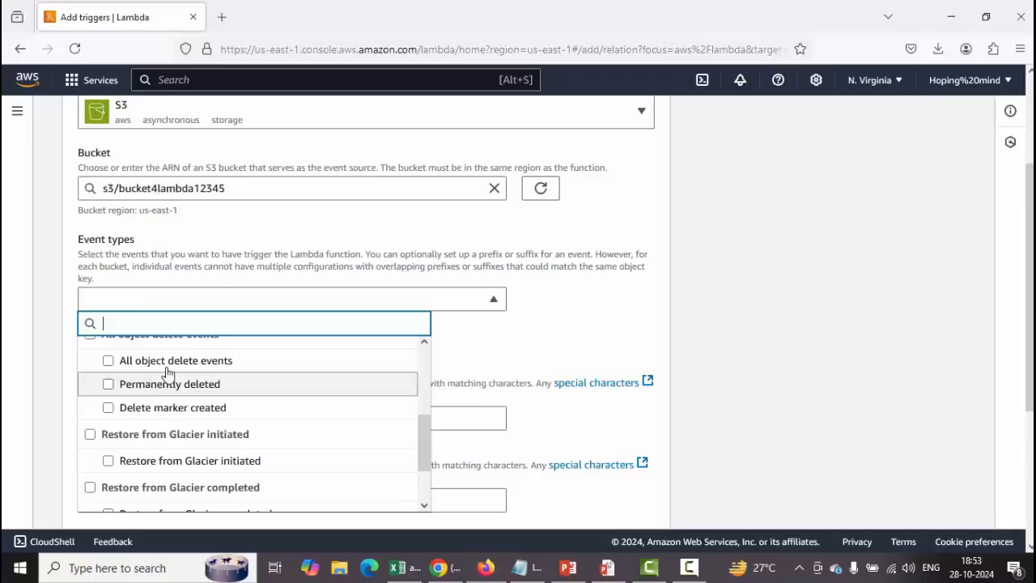
{"action": "left_click", "coordinate": [108, 361]}
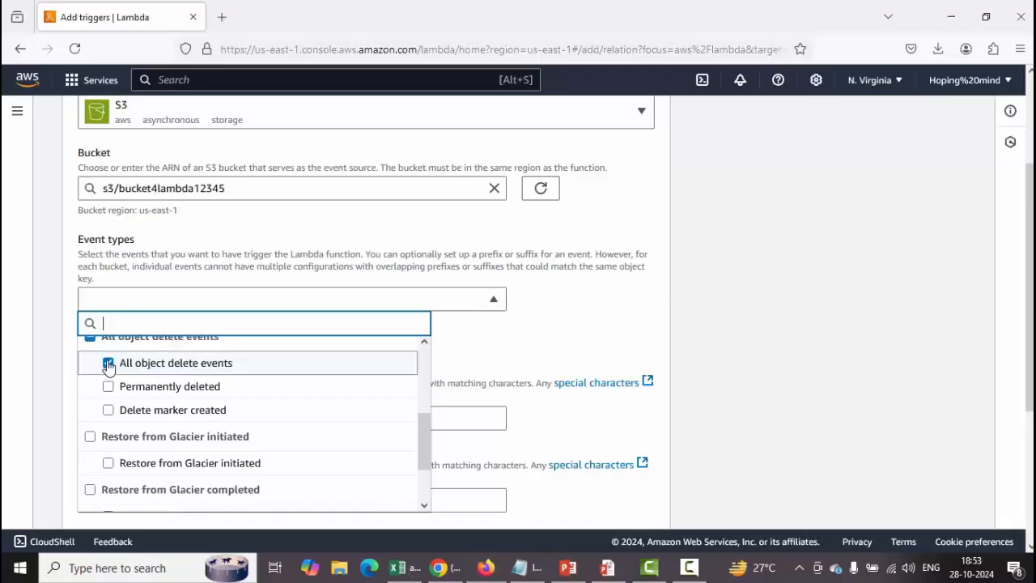
{"action": "scroll", "coordinate": [109, 366], "scroll_direction": "up", "scroll_amount": 3}
{"action": "scroll", "coordinate": [109, 366], "scroll_direction": "down", "scroll_amount": 4}
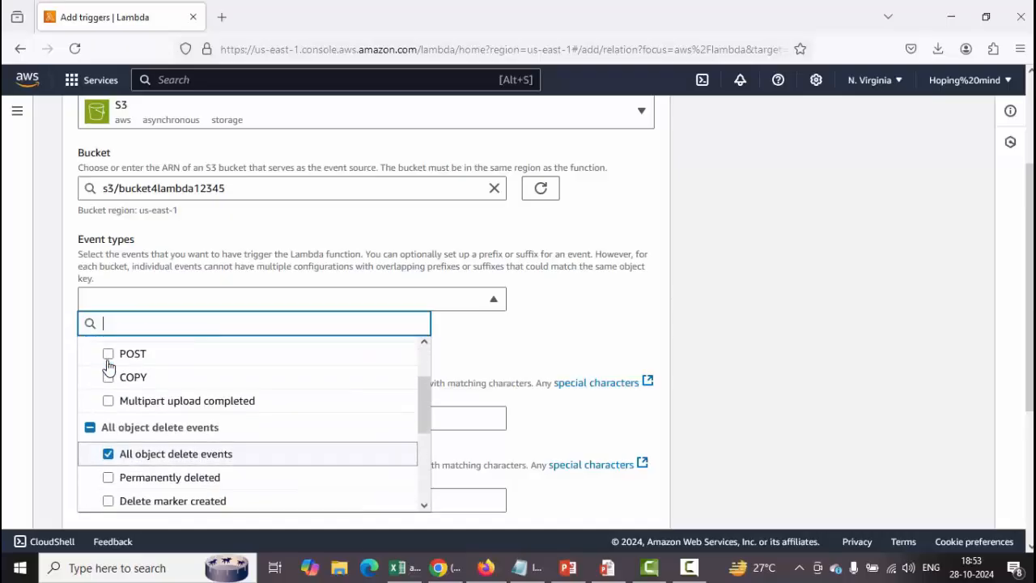
{"action": "left_click", "coordinate": [108, 362]}
{"action": "scroll", "coordinate": [109, 366], "scroll_direction": "up", "scroll_amount": 4}
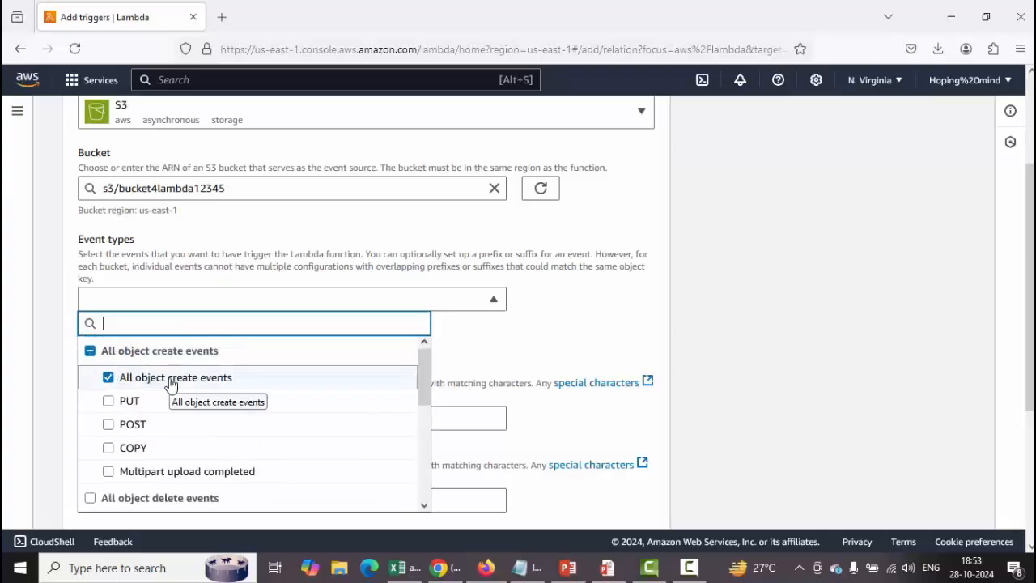
- Add the entire All object delete events group to the trigger's event types, keeping All object create events selected
{"action": "scroll", "coordinate": [171, 385], "scroll_direction": "down", "scroll_amount": 2}
{"action": "scroll", "coordinate": [170, 385], "scroll_direction": "down", "scroll_amount": 2}
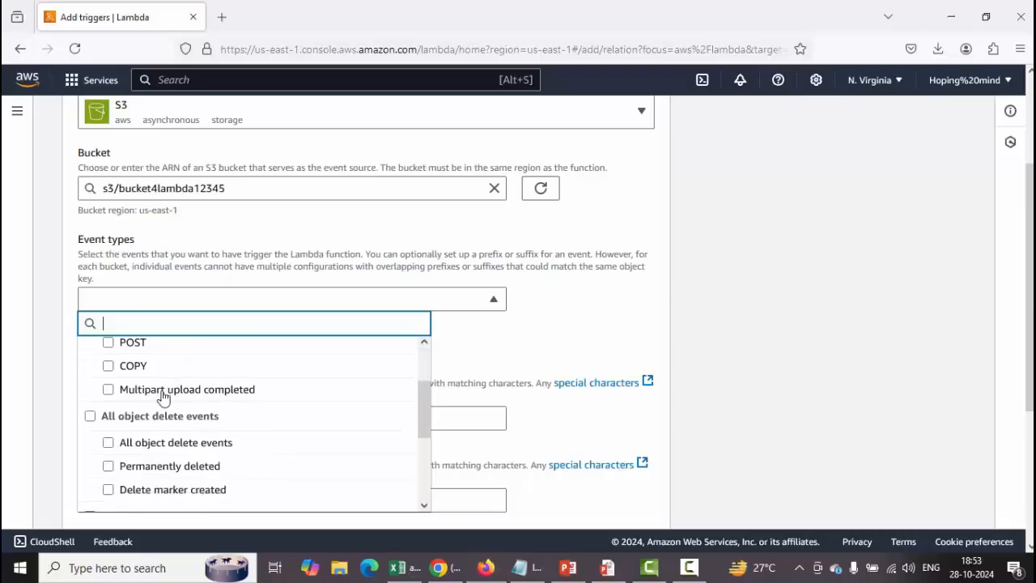
{"action": "left_click", "coordinate": [89, 416]}
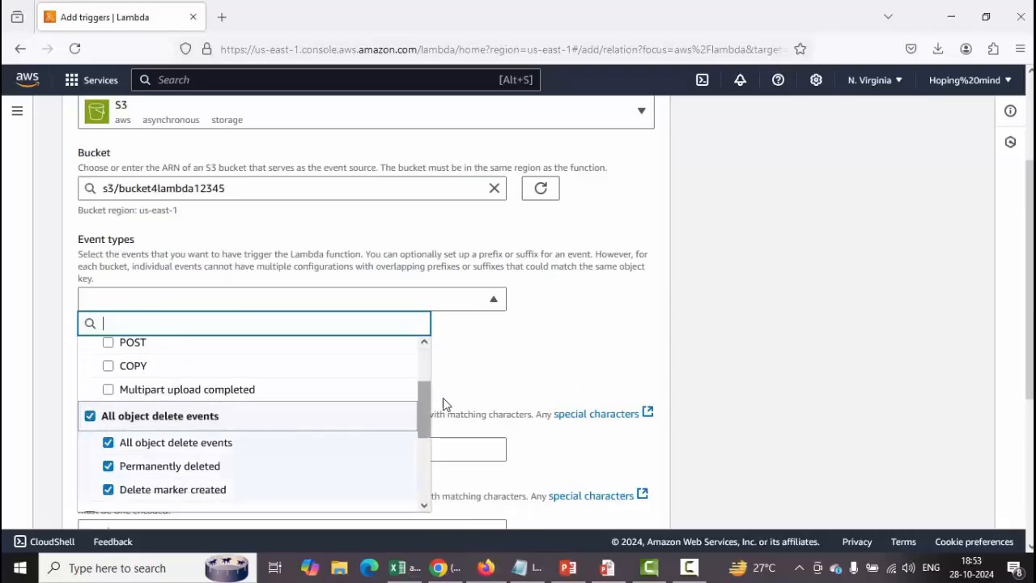
{"action": "scroll", "coordinate": [472, 372], "scroll_direction": "down", "scroll_amount": 2}
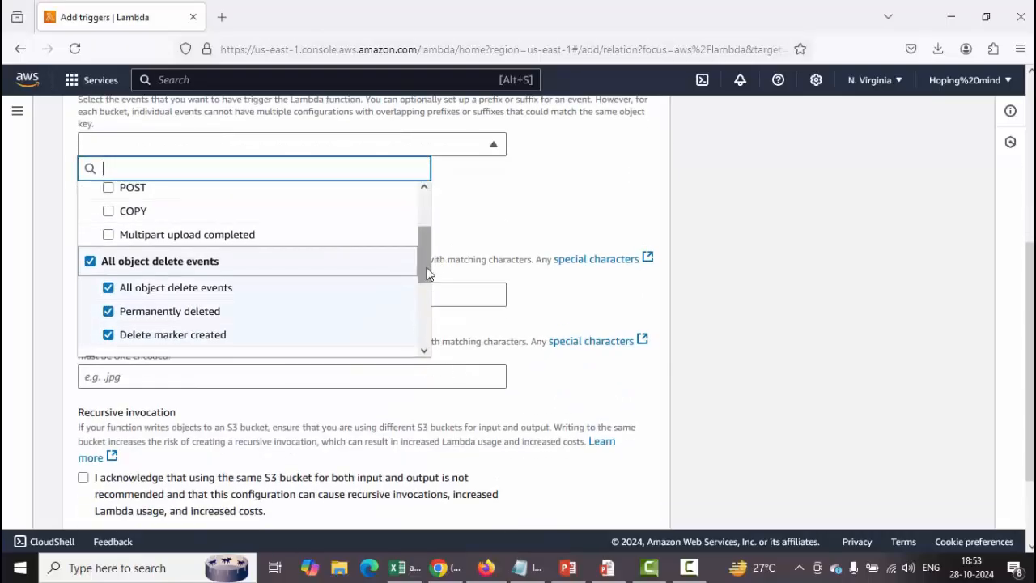
{"action": "scroll", "coordinate": [426, 280], "scroll_direction": "down", "scroll_amount": 3}
{"action": "scroll", "coordinate": [426, 275], "scroll_direction": "up", "scroll_amount": 5}
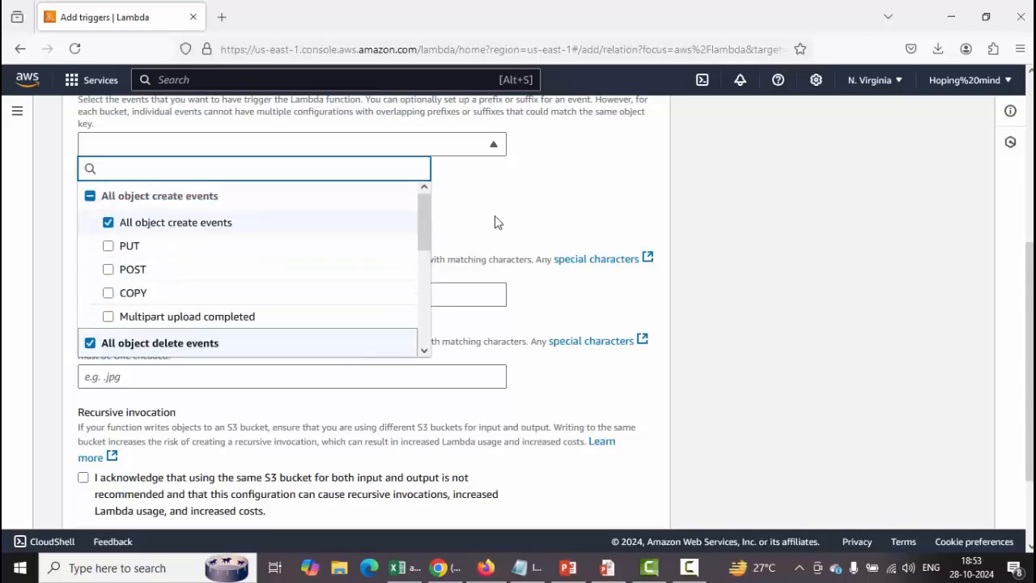
{"action": "left_click", "coordinate": [498, 217]}
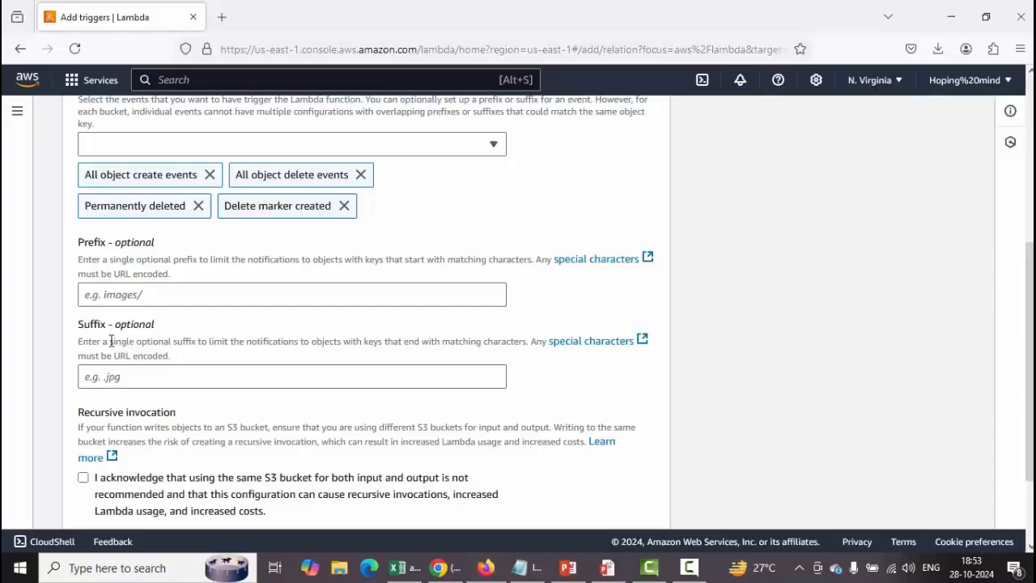
- Acknowledge the recursive invocation notice, leaving prefix and suffix empty, and add the S3 trigger to the function
{"action": "left_click", "coordinate": [134, 381]}
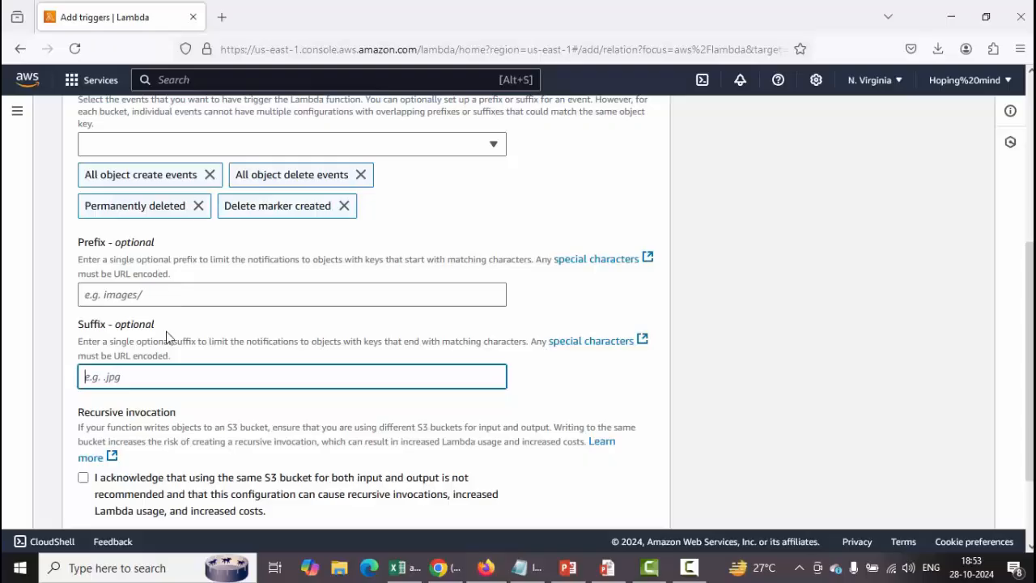
{"action": "scroll", "coordinate": [193, 387], "scroll_direction": "down", "scroll_amount": 3}
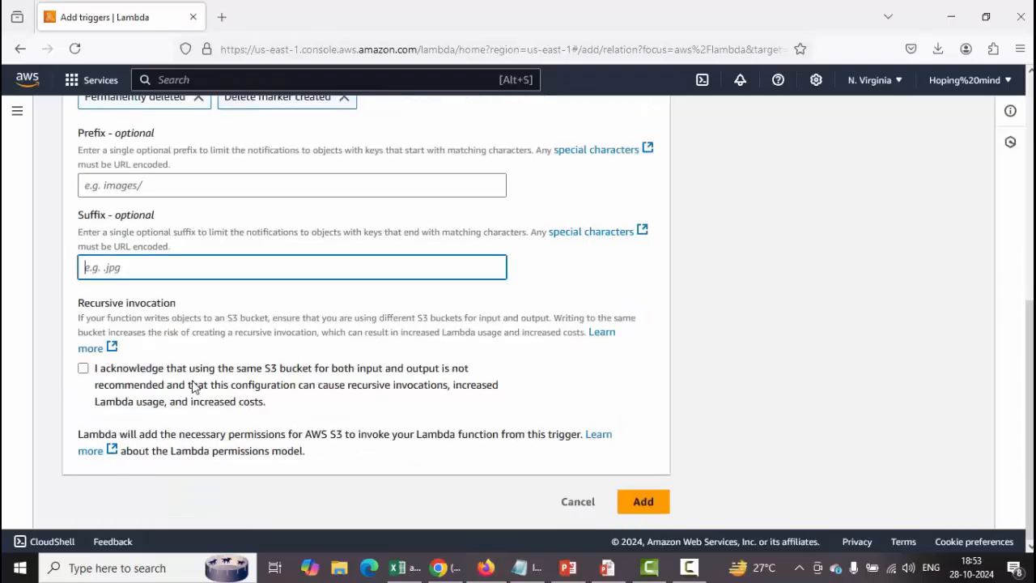
{"action": "left_click", "coordinate": [82, 369]}
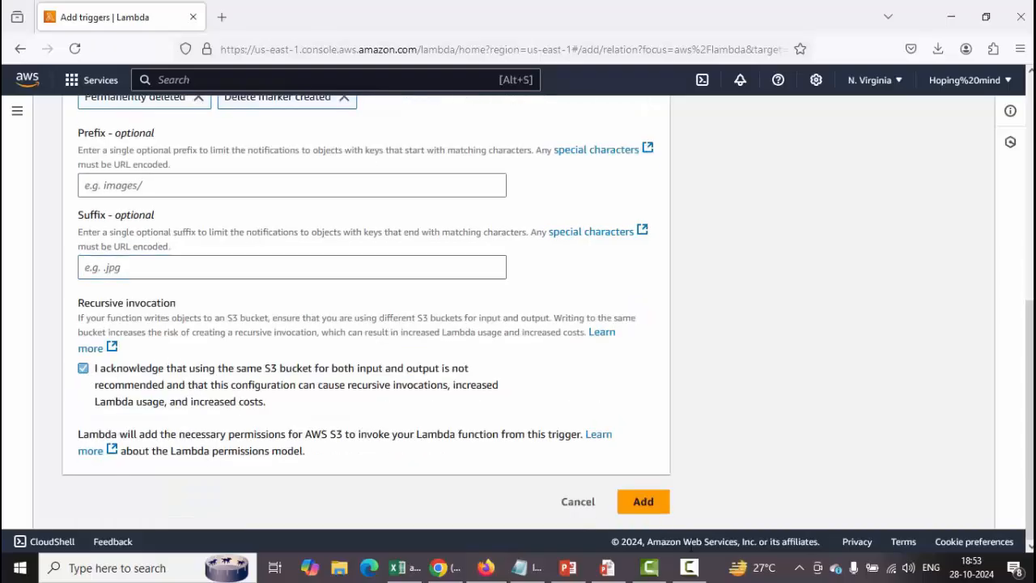
{"action": "left_click", "coordinate": [661, 504]}
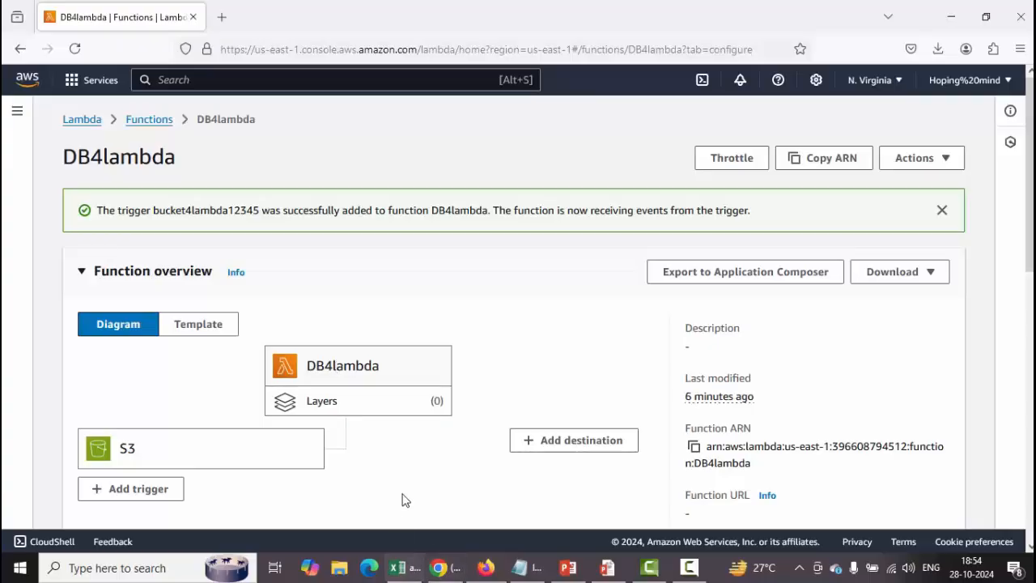
- Review the triggers in the DB4lambda configuration, and return to the function's code source
{"action": "scroll", "coordinate": [410, 478], "scroll_direction": "down", "scroll_amount": 7}
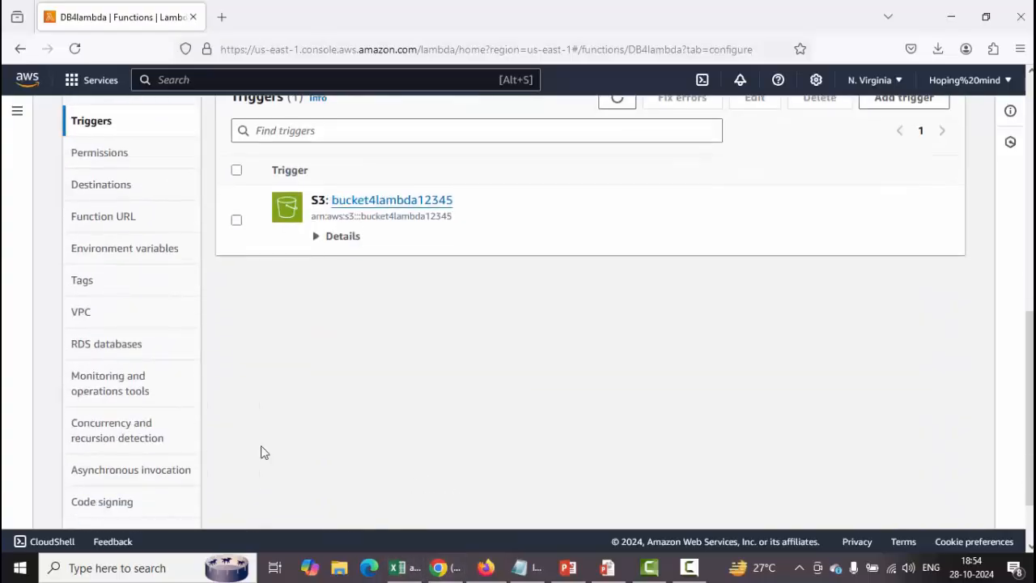
{"action": "scroll", "coordinate": [109, 140], "scroll_direction": "up", "scroll_amount": 2}
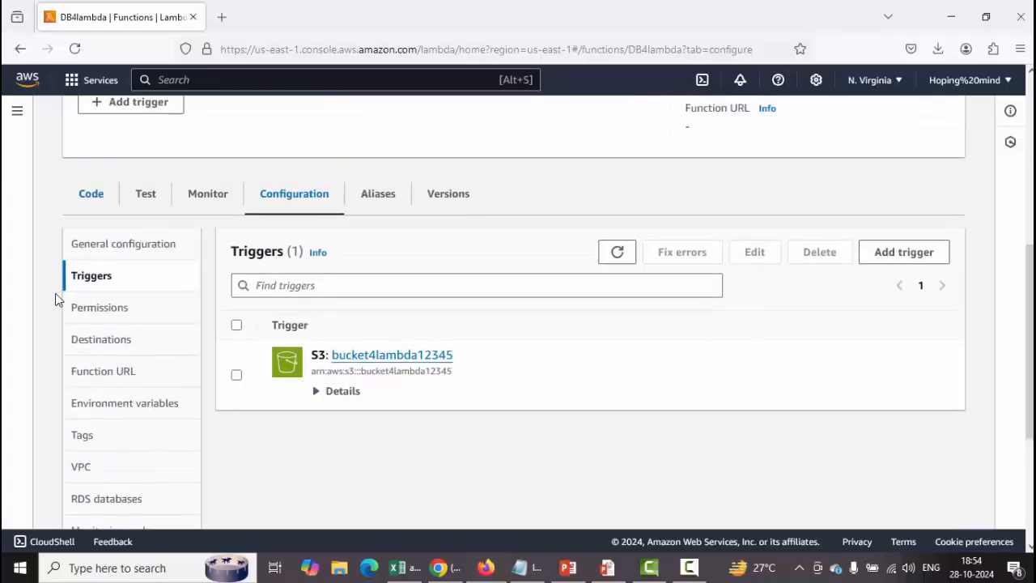
{"action": "left_click", "coordinate": [136, 248]}
{"action": "left_click", "coordinate": [100, 194]}
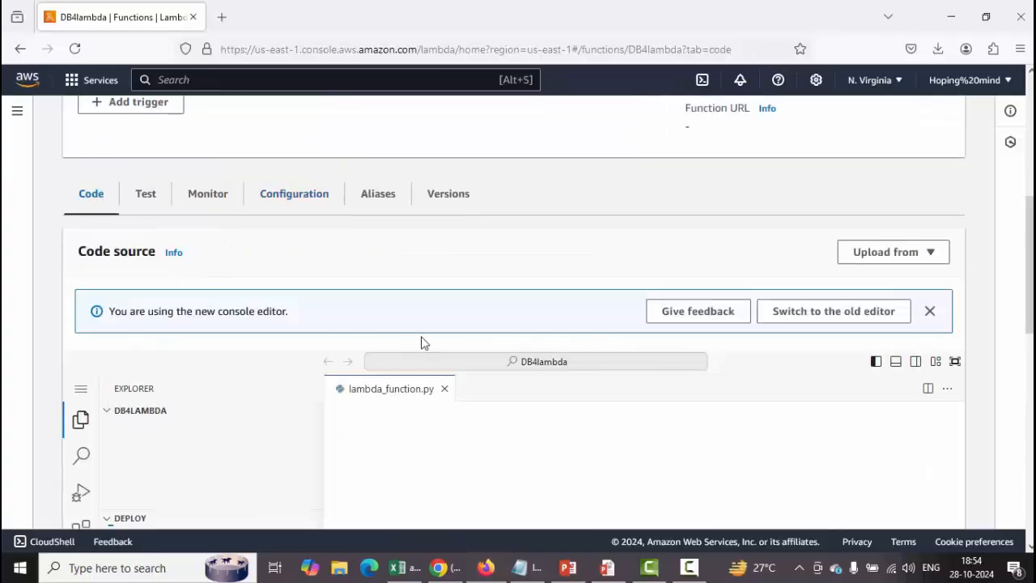
- Examine the Lambda code's table name newtable and the attributes in the put_item call, including the unique key
{"action": "scroll", "coordinate": [478, 440], "scroll_direction": "down", "scroll_amount": 2}
{"action": "scroll", "coordinate": [478, 439], "scroll_direction": "down", "scroll_amount": 3}
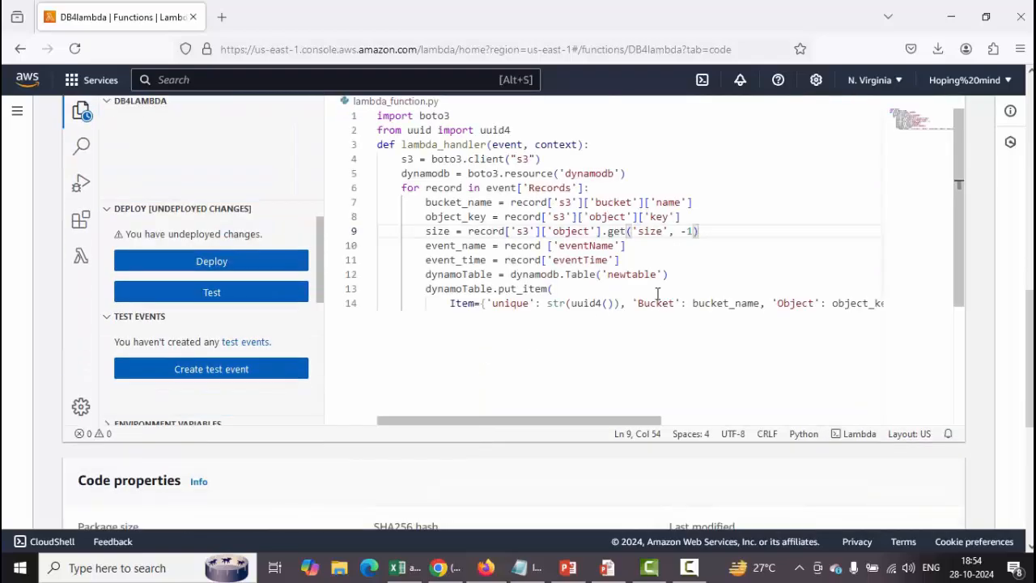
{"action": "left_click_drag", "start_coordinate": [657, 274], "coordinate": [614, 277]}
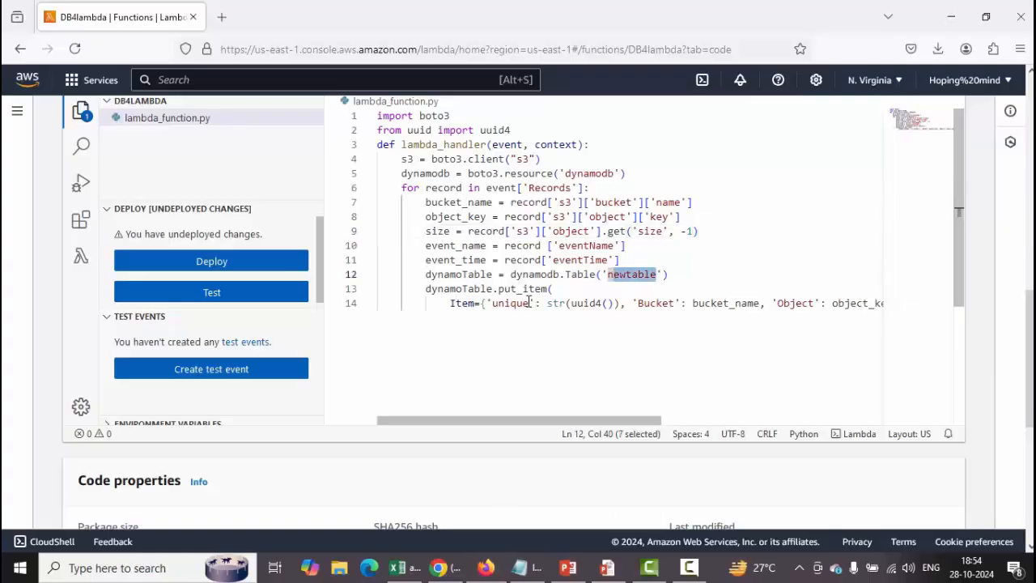
{"action": "left_click_drag", "start_coordinate": [530, 302], "coordinate": [484, 307]}
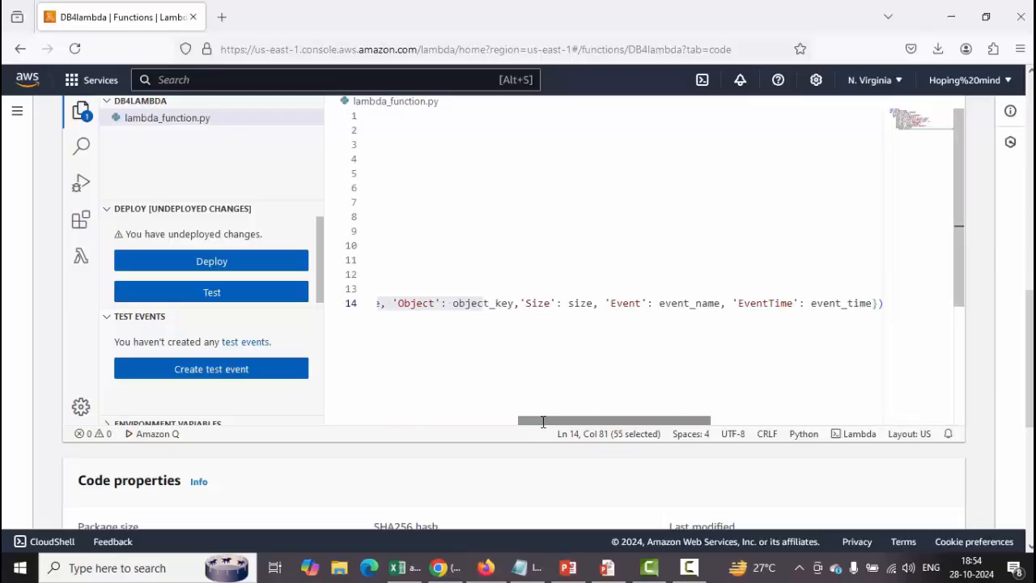
{"action": "left_click_drag", "start_coordinate": [544, 422], "coordinate": [338, 424]}
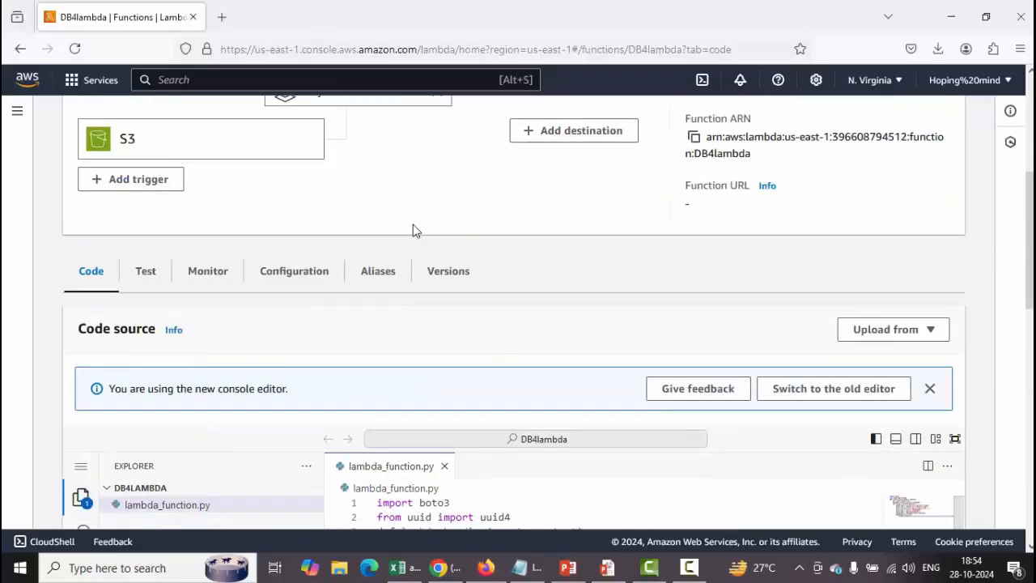
{"action": "scroll", "coordinate": [413, 229], "scroll_direction": "up", "scroll_amount": 2}
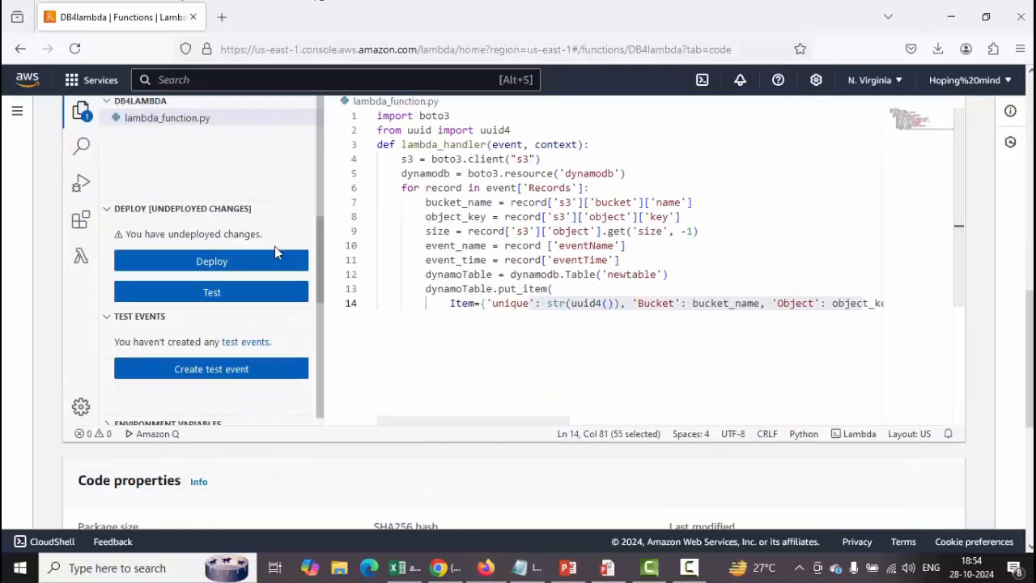
{"action": "scroll", "coordinate": [461, 222], "scroll_direction": "up", "scroll_amount": 5}
{"action": "scroll", "coordinate": [462, 222], "scroll_direction": "down", "scroll_amount": 5}
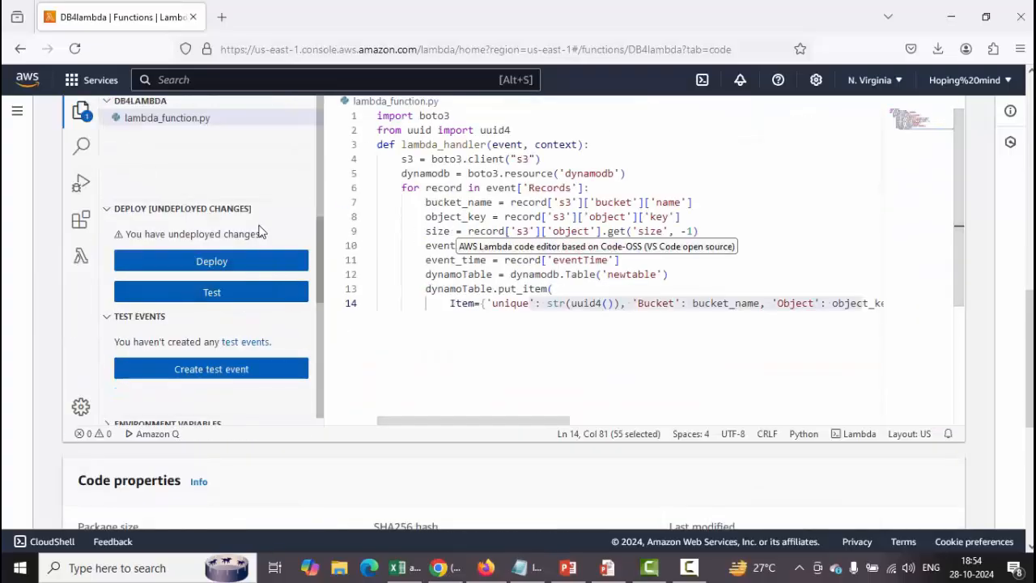
- Deploy the undeployed code changes of the DB4lambda function
{"action": "left_click", "coordinate": [257, 267]}
{"action": "scroll", "coordinate": [257, 266], "scroll_direction": "down", "scroll_amount": 1}
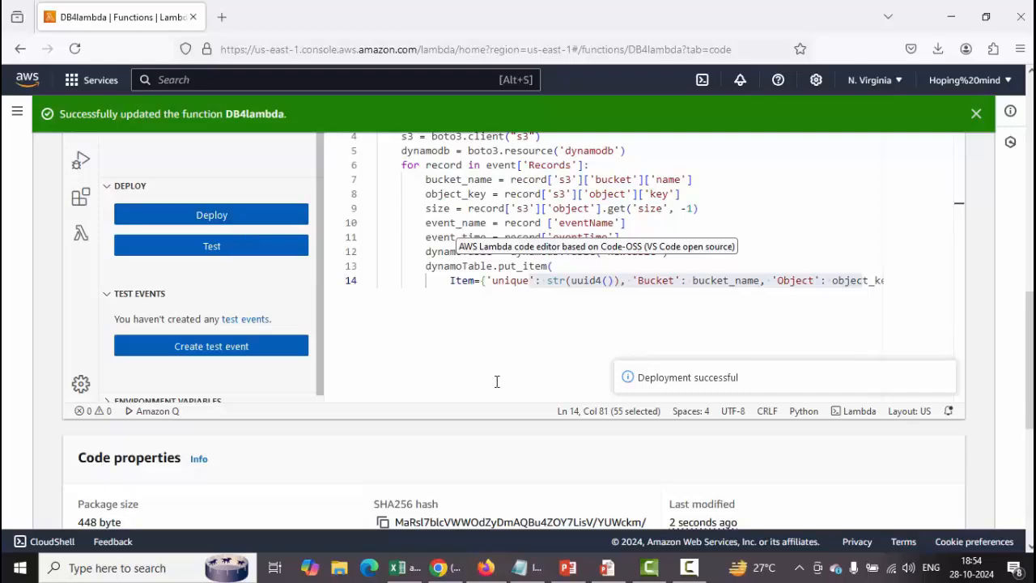
{"action": "left_click", "coordinate": [455, 332]}
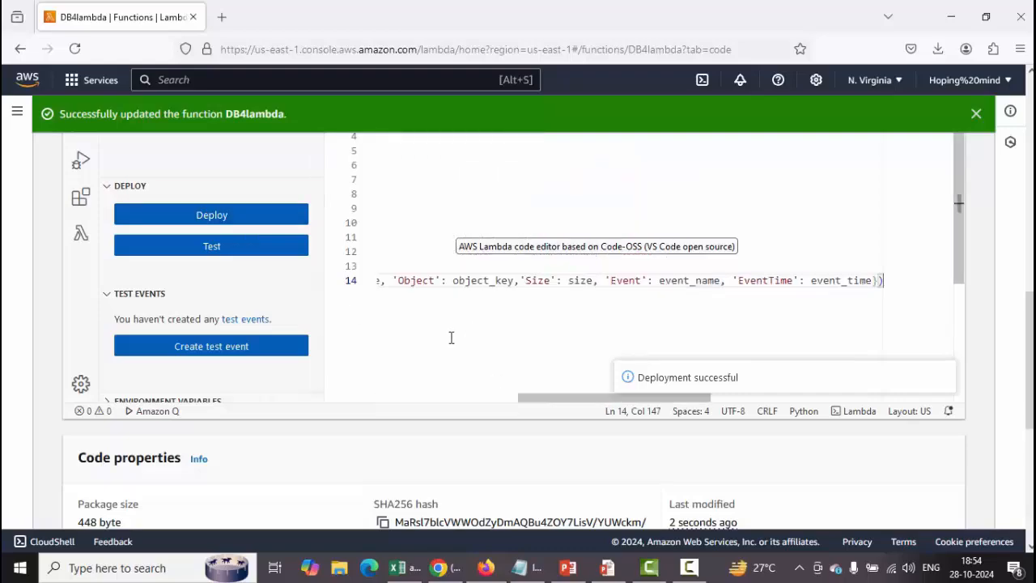
- Go to DynamoDB and start a new table named newtable, copying the name from lambda code python.txt in Notepad
{"action": "left_click", "coordinate": [73, 79]}
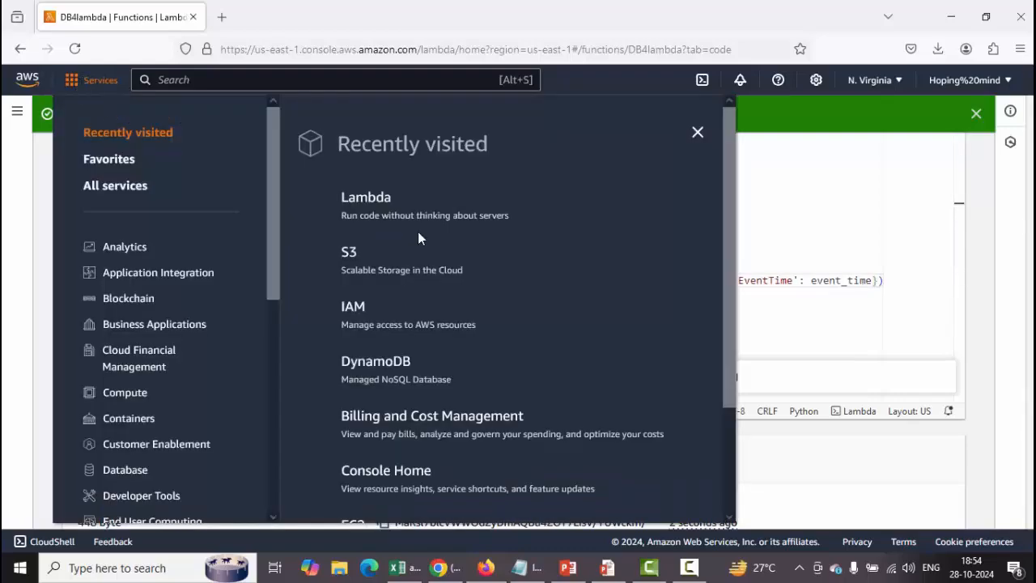
{"action": "left_click", "coordinate": [377, 364]}
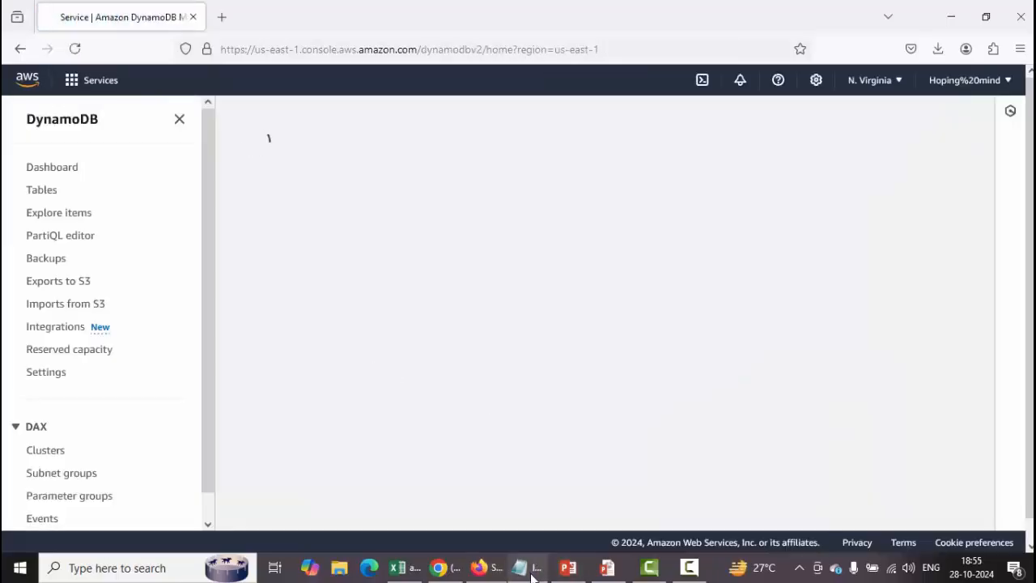
{"action": "left_click", "coordinate": [519, 567]}
{"action": "key", "text": "ctrl+a"}
{"action": "left_click", "coordinate": [246, 233]}
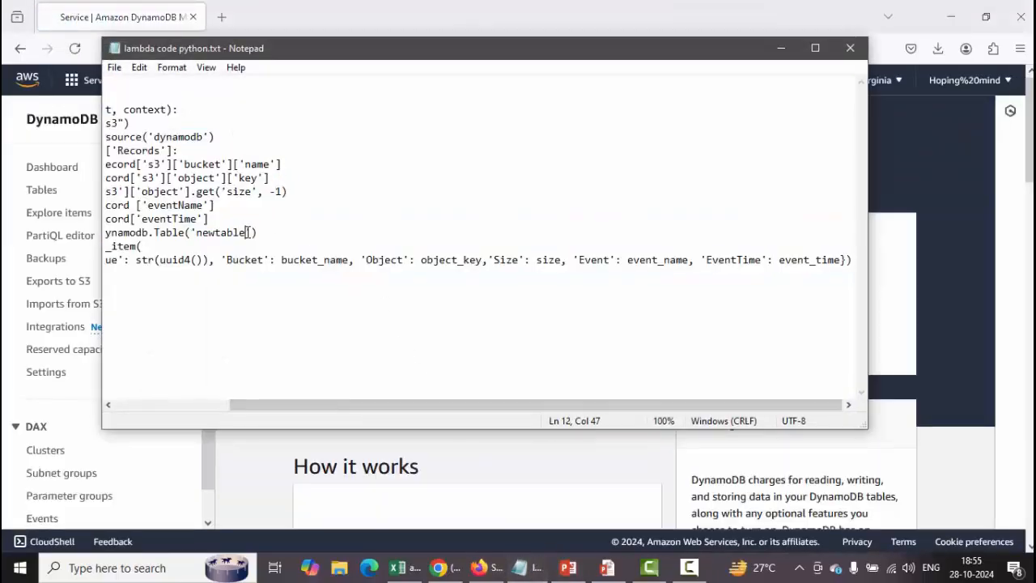
{"action": "left_click_drag", "start_coordinate": [246, 232], "coordinate": [199, 236]}
{"action": "key", "text": "ctrl+c"}
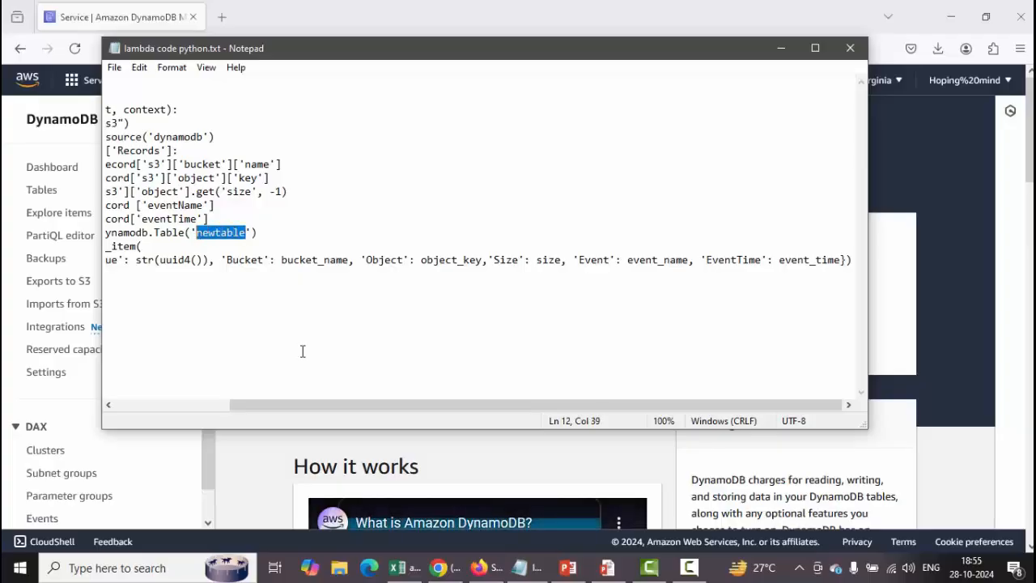
{"action": "left_click", "coordinate": [316, 448]}
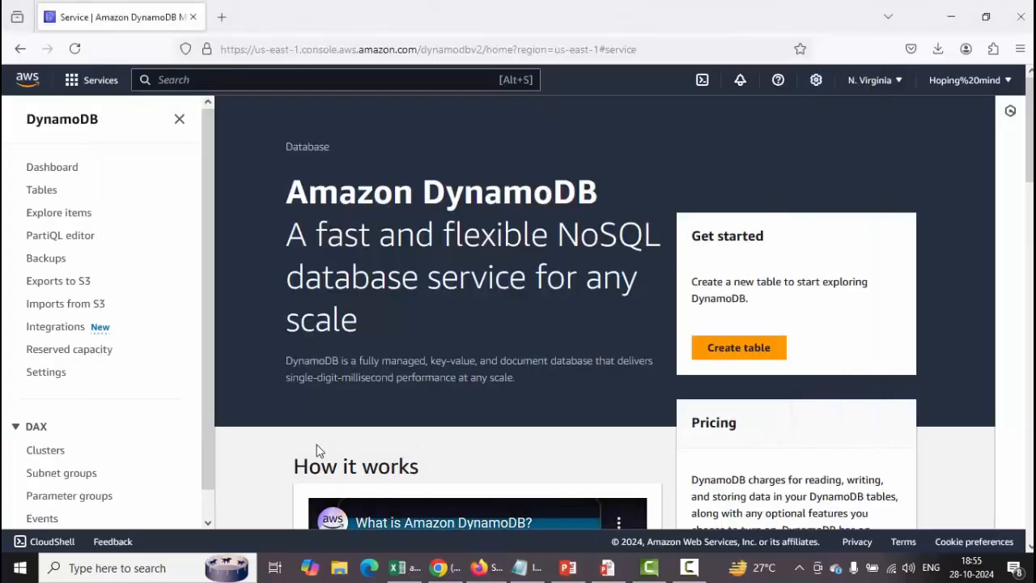
{"action": "left_click", "coordinate": [740, 348]}
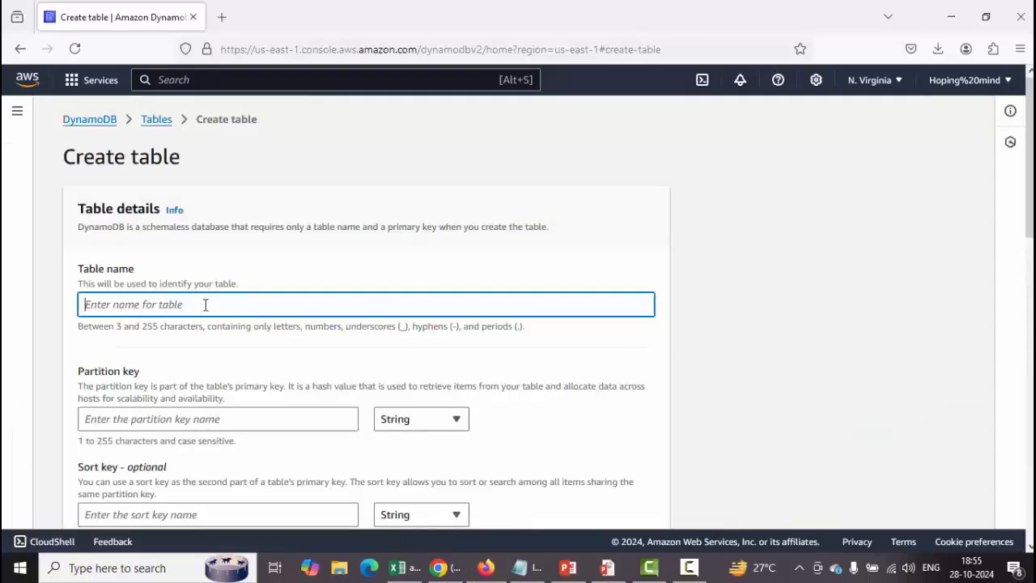
{"action": "key", "text": "ctrl+v"}
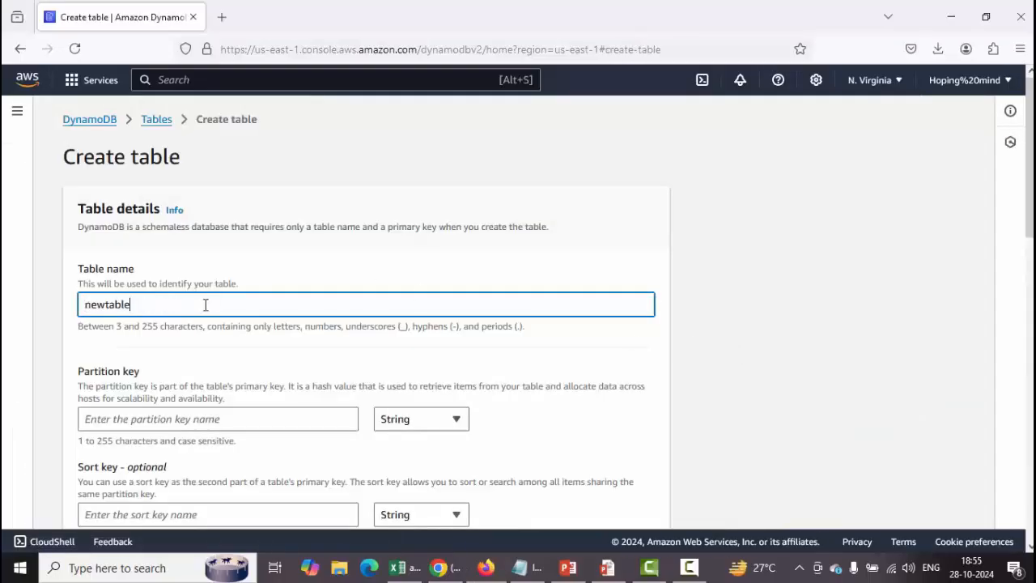
- Set the table's partition key to unique, copied from the put_item line in Notepad, keeping the String type
{"action": "left_click", "coordinate": [220, 419]}
{"action": "left_click", "coordinate": [525, 566]}
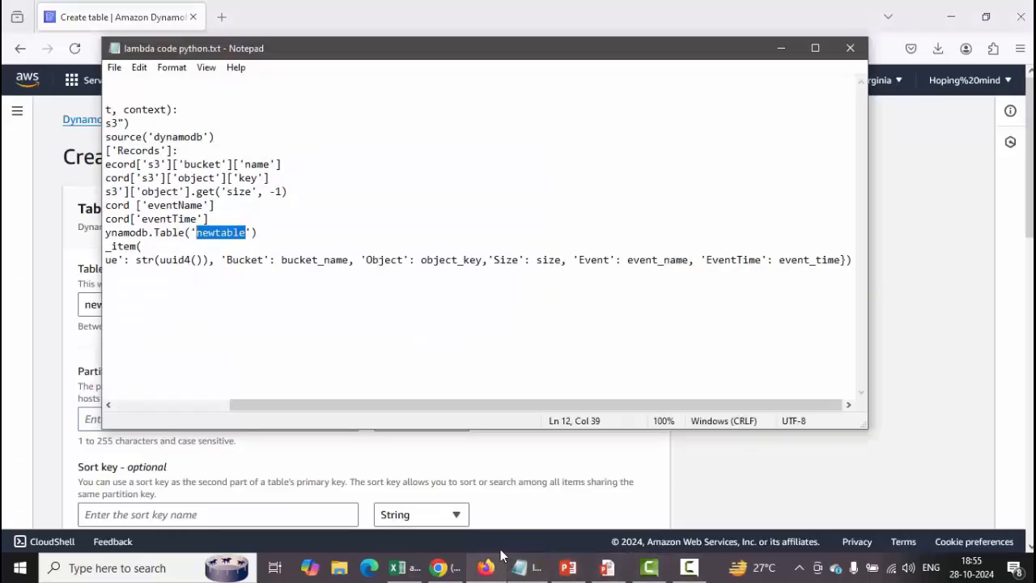
{"action": "left_click_drag", "start_coordinate": [356, 404], "coordinate": [248, 379]}
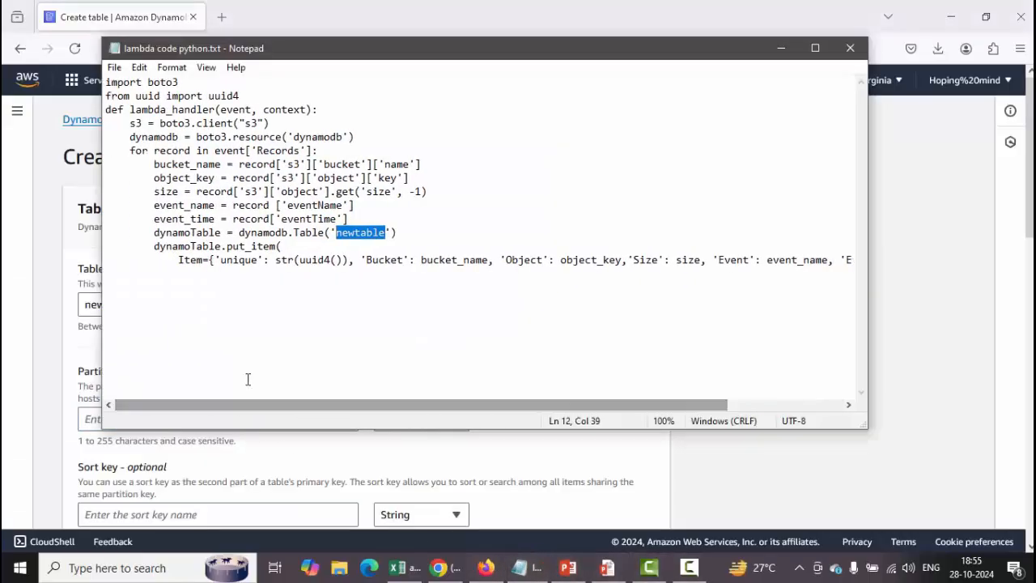
{"action": "left_click_drag", "start_coordinate": [260, 259], "coordinate": [227, 263]}
{"action": "key", "text": "ctrl+c"}
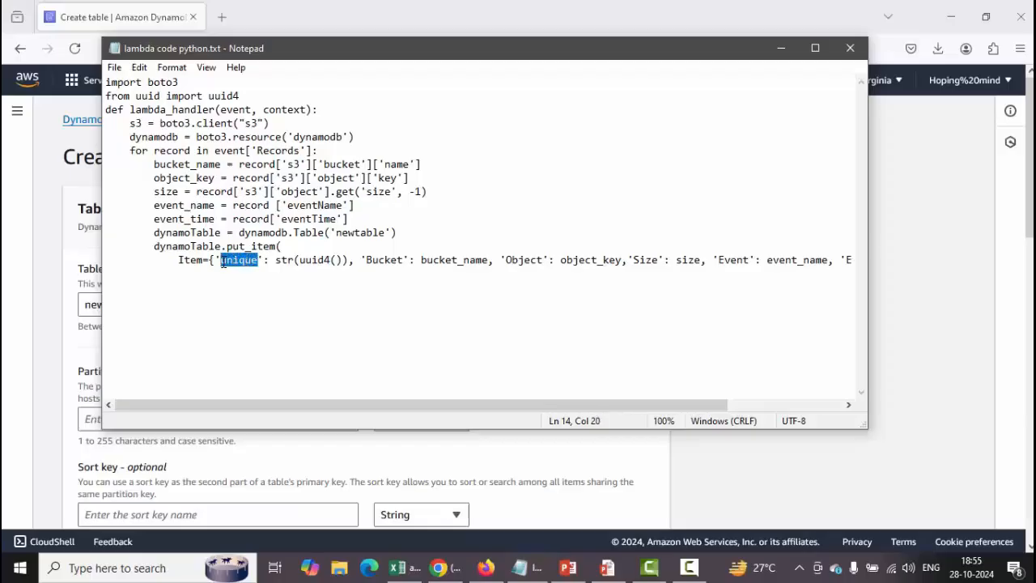
{"action": "left_click", "coordinate": [905, 455]}
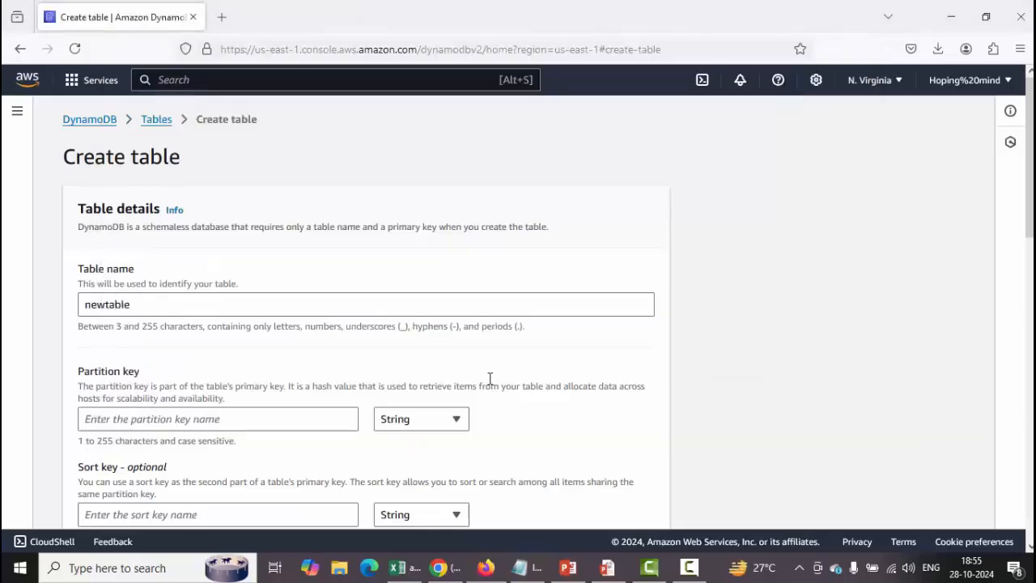
{"action": "left_click", "coordinate": [295, 428]}
{"action": "key", "text": "ctrl+v"}
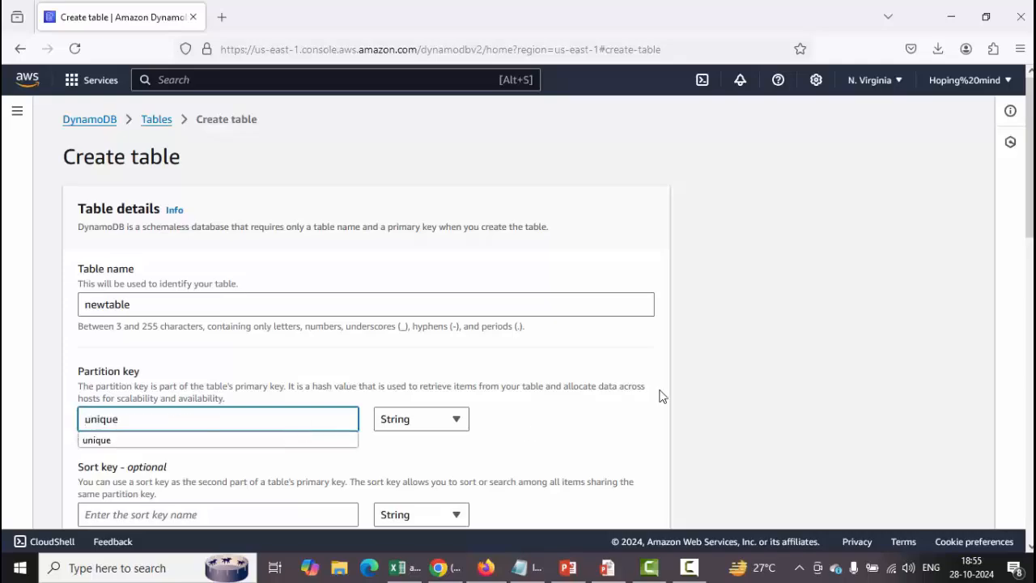
{"action": "left_click", "coordinate": [739, 374]}
- Create the table with the default settings and no sort key, and refresh the table list to check its status
{"action": "scroll", "coordinate": [739, 373], "scroll_direction": "down", "scroll_amount": 5}
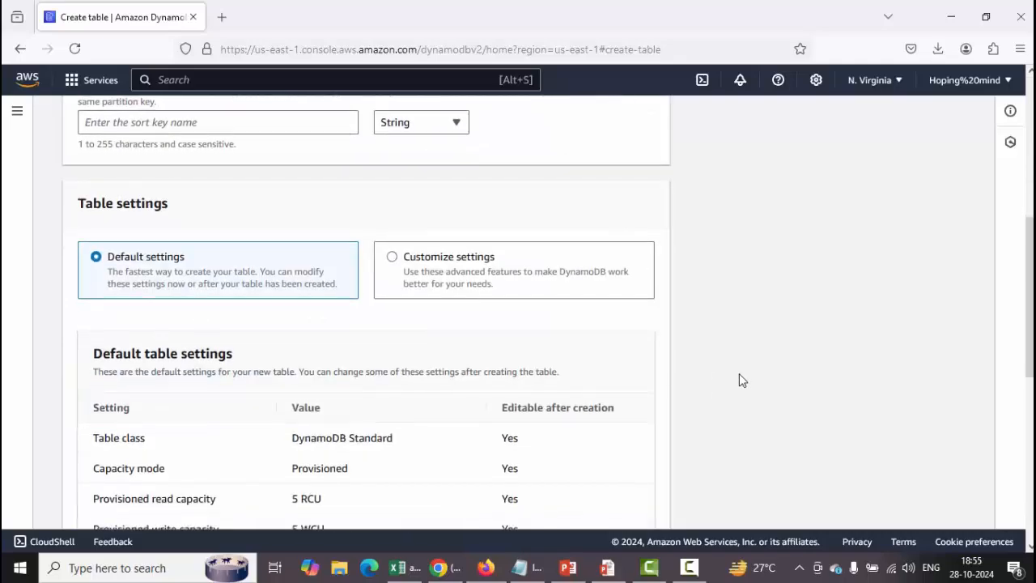
{"action": "scroll", "coordinate": [739, 374], "scroll_direction": "down", "scroll_amount": 5}
{"action": "left_click", "coordinate": [616, 501]}
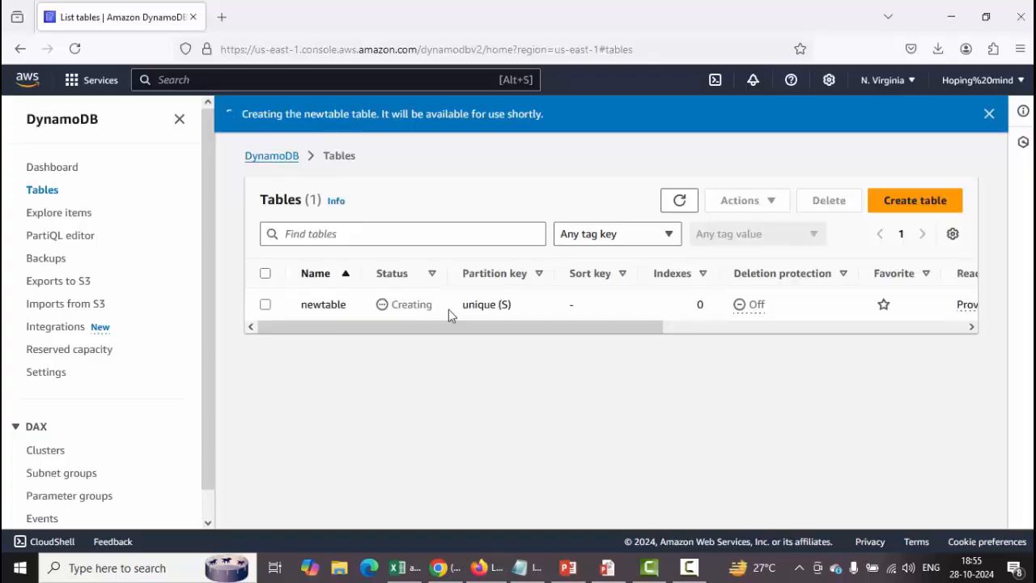
{"action": "left_click_drag", "start_coordinate": [434, 306], "coordinate": [356, 317]}
{"action": "left_click", "coordinate": [676, 201]}
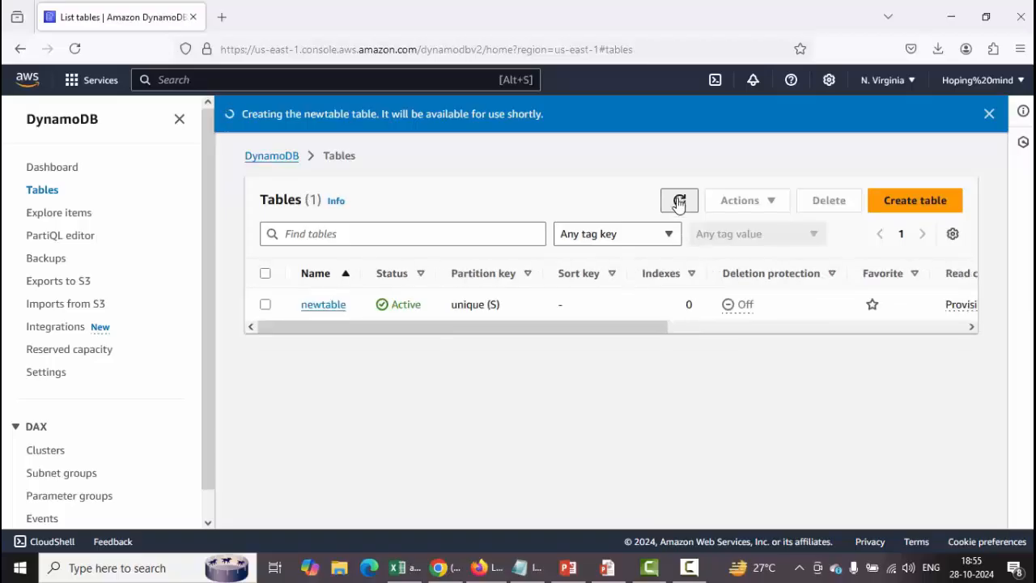
{"action": "left_click", "coordinate": [678, 201]}
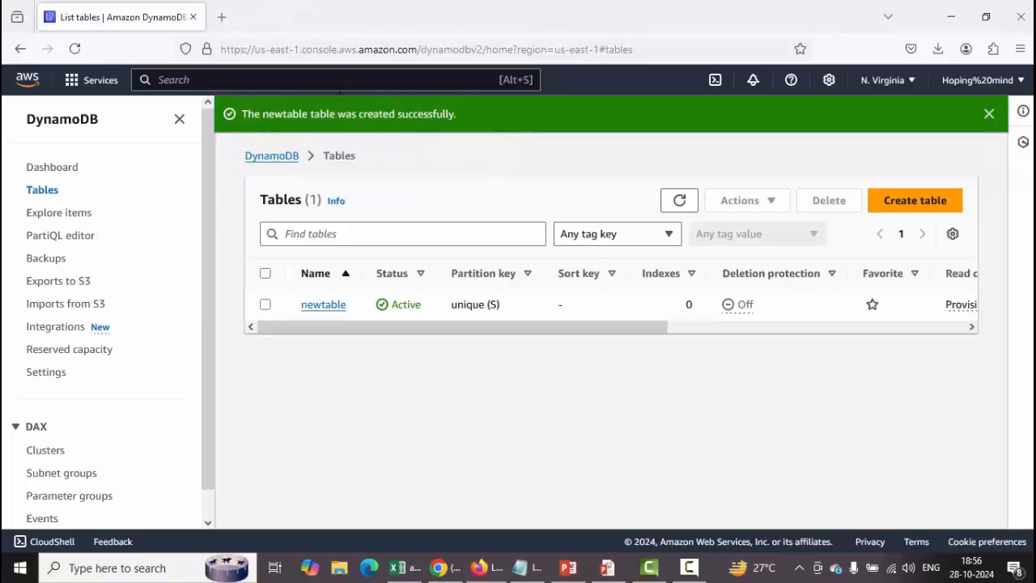
- Open newtable and explore its items with the list of tables collapsed
{"action": "left_click", "coordinate": [328, 307]}
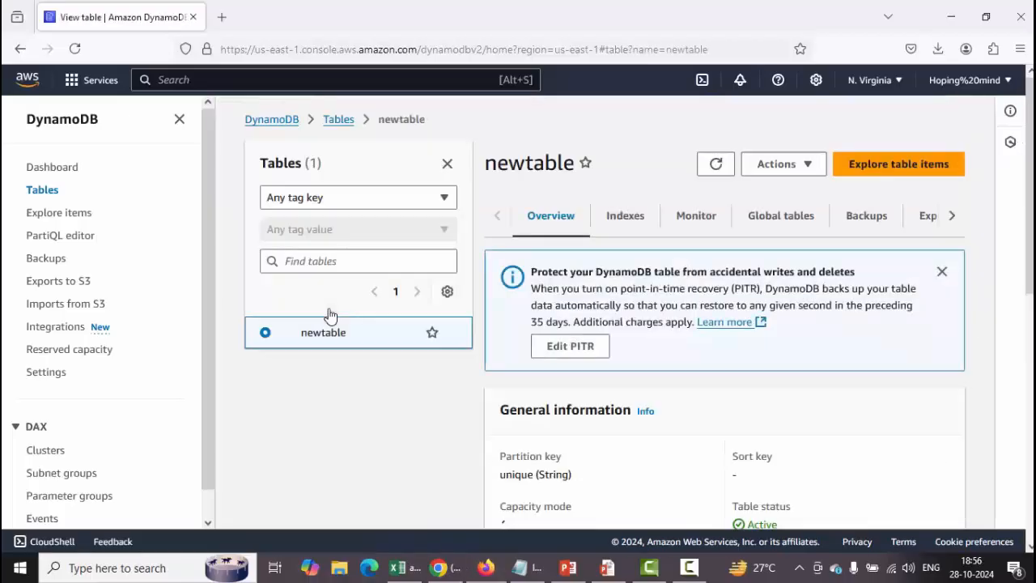
{"action": "left_click", "coordinate": [61, 214]}
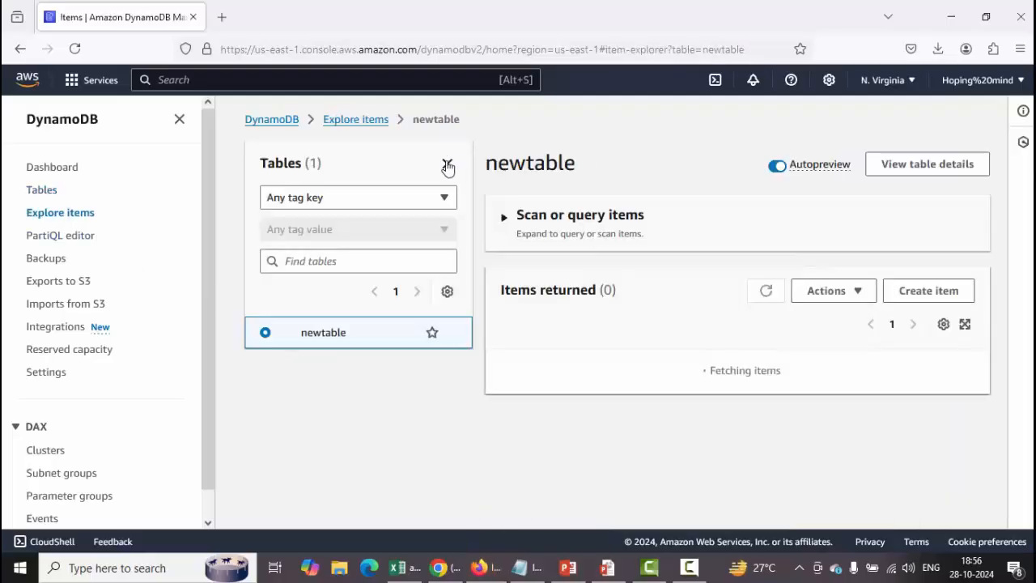
{"action": "left_click", "coordinate": [447, 164]}
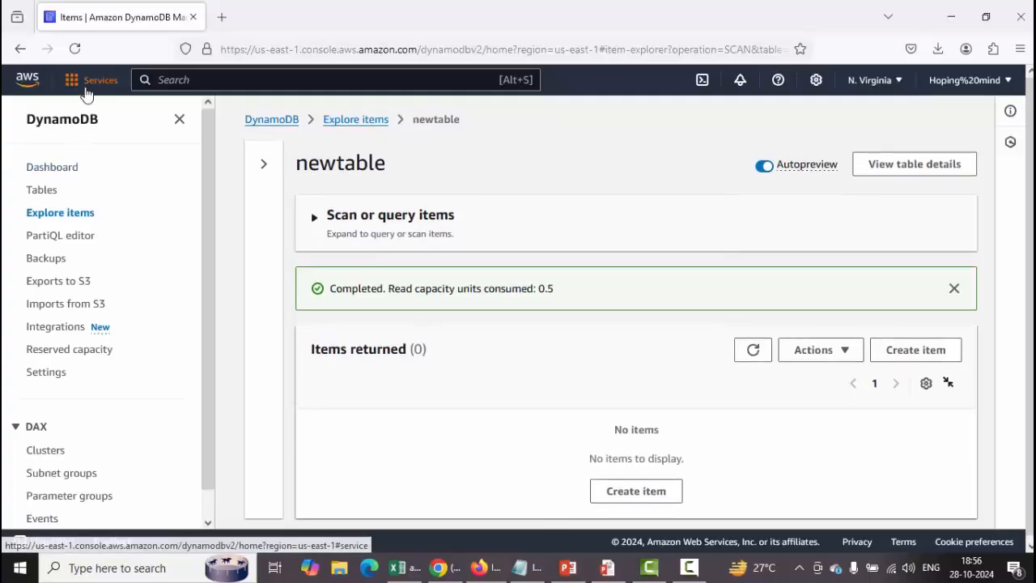
- Review newtable's general information and items summary, and refresh the table details
{"action": "left_click", "coordinate": [856, 172]}
{"action": "scroll", "coordinate": [561, 292], "scroll_direction": "down", "scroll_amount": 4}
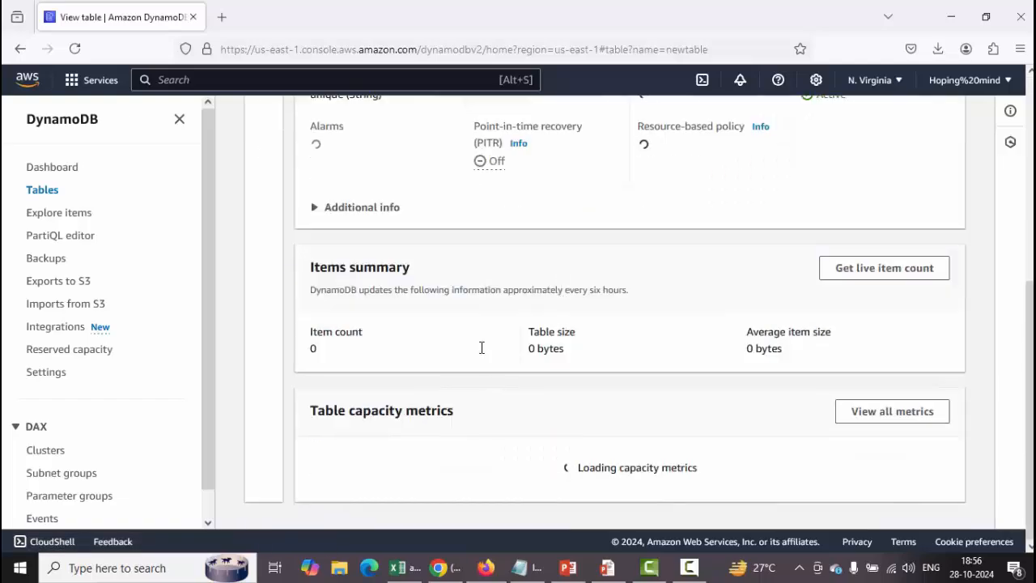
{"action": "scroll", "coordinate": [481, 349], "scroll_direction": "up", "scroll_amount": 4}
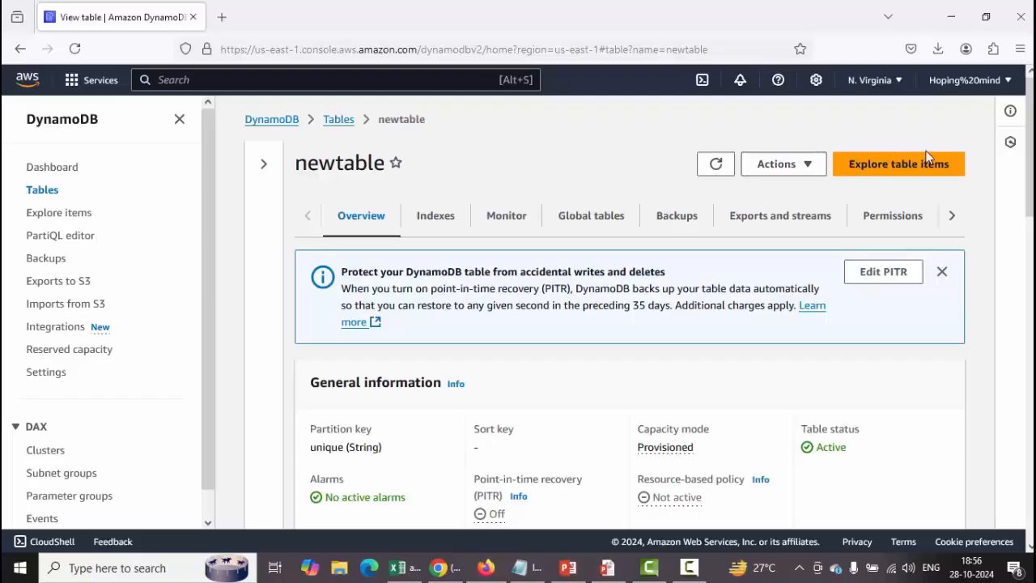
{"action": "left_click", "coordinate": [731, 167]}
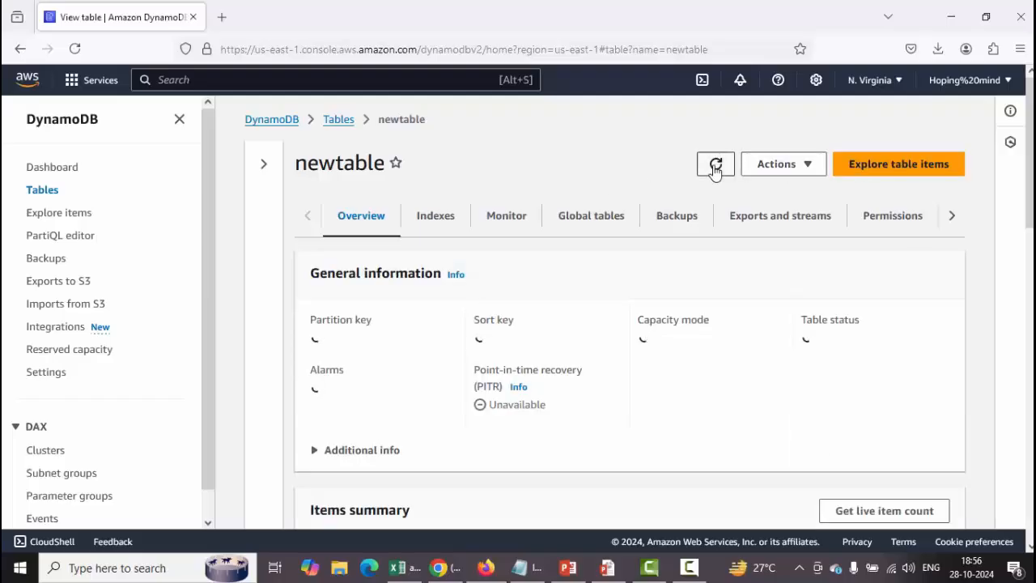
- Return to the item explorer, and reopen newtable from the table list to view its items
{"action": "left_click", "coordinate": [56, 212]}
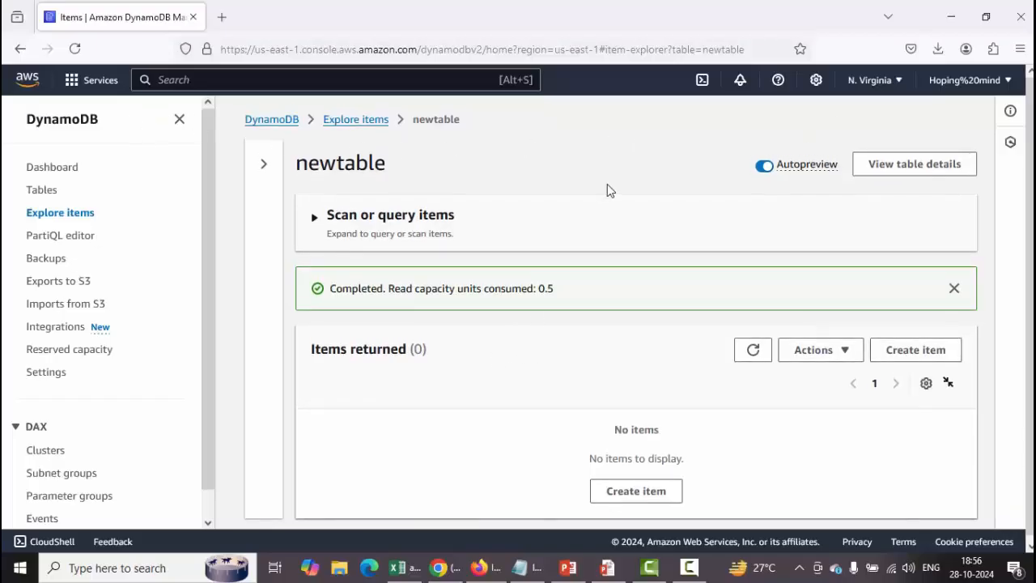
{"action": "left_click", "coordinate": [54, 216]}
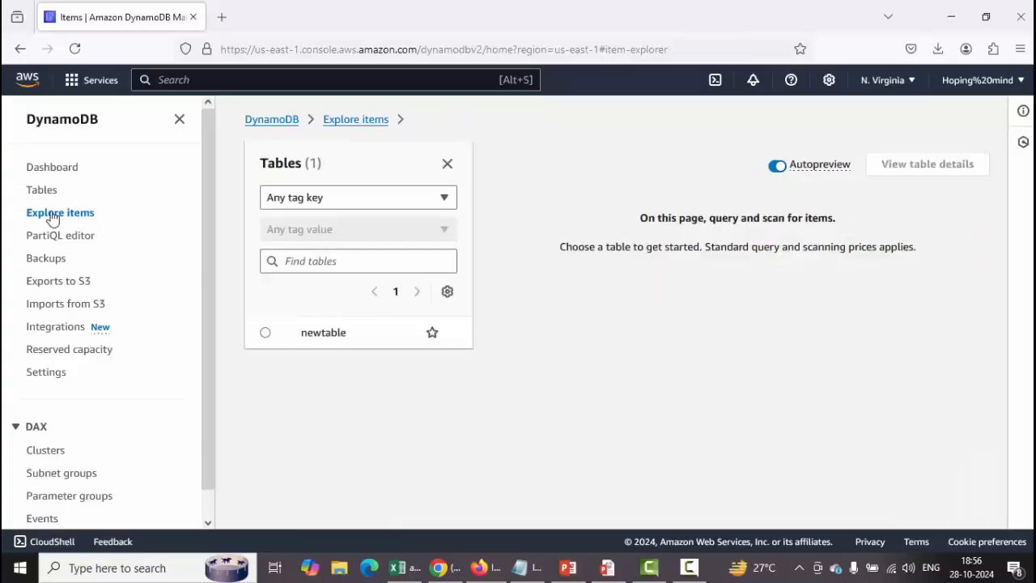
{"action": "left_click", "coordinate": [447, 166]}
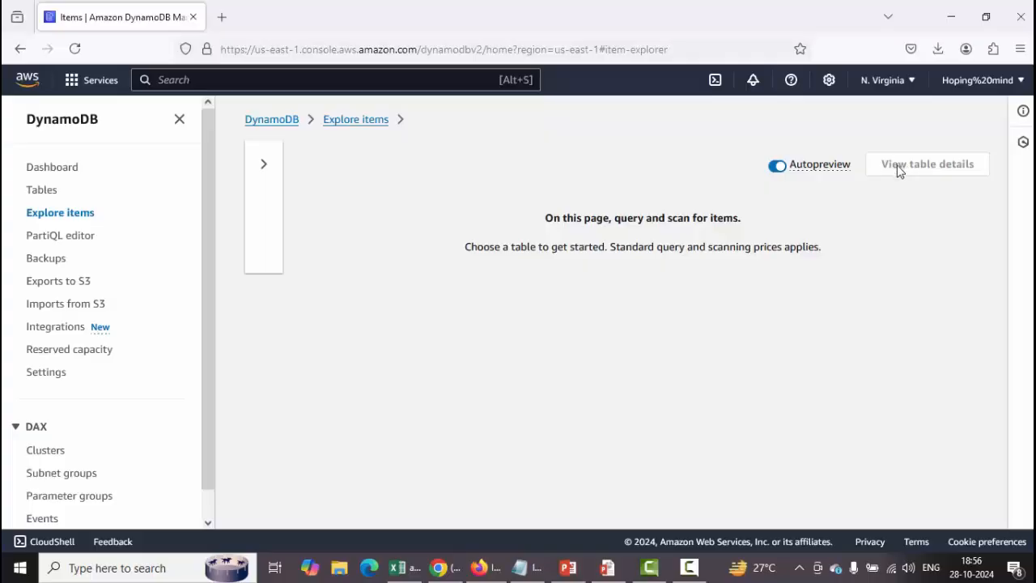
{"action": "left_click", "coordinate": [41, 192]}
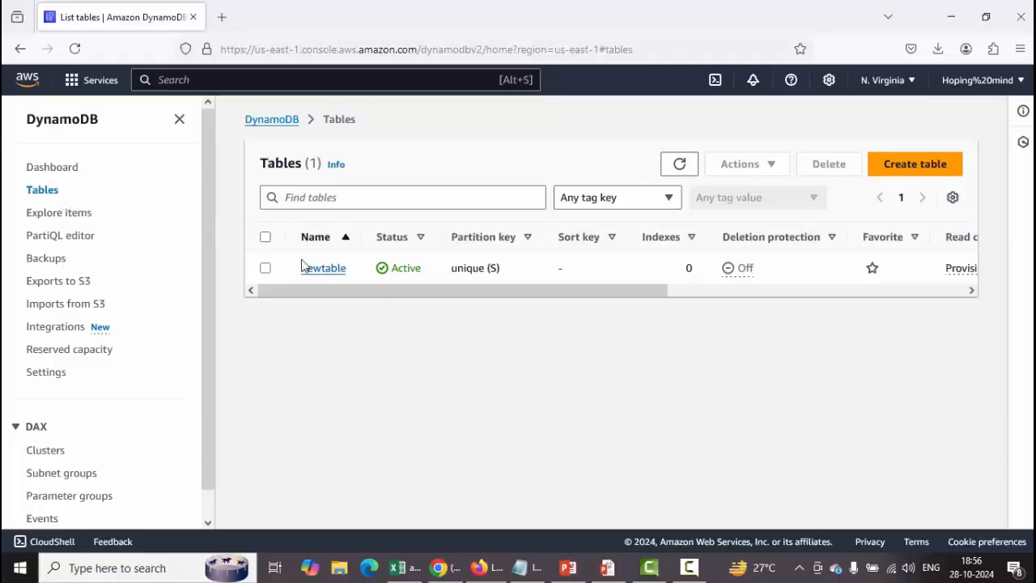
{"action": "left_click", "coordinate": [327, 272]}
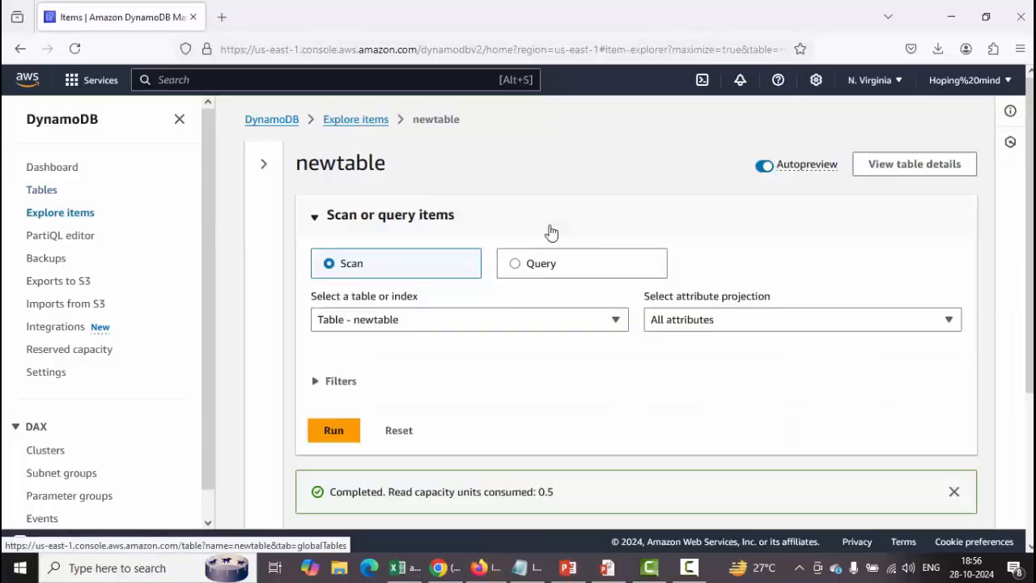
- Rerun the scan of newtable with all attributes and check the items returned
{"action": "scroll", "coordinate": [551, 232], "scroll_direction": "down", "scroll_amount": 3}
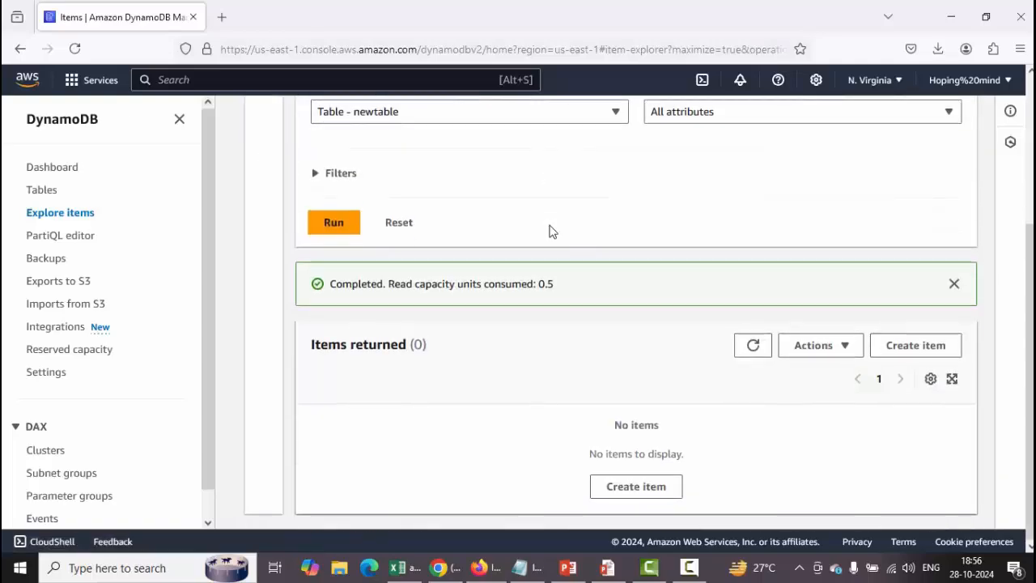
{"action": "scroll", "coordinate": [551, 231], "scroll_direction": "up", "scroll_amount": 3}
{"action": "left_click", "coordinate": [320, 431]}
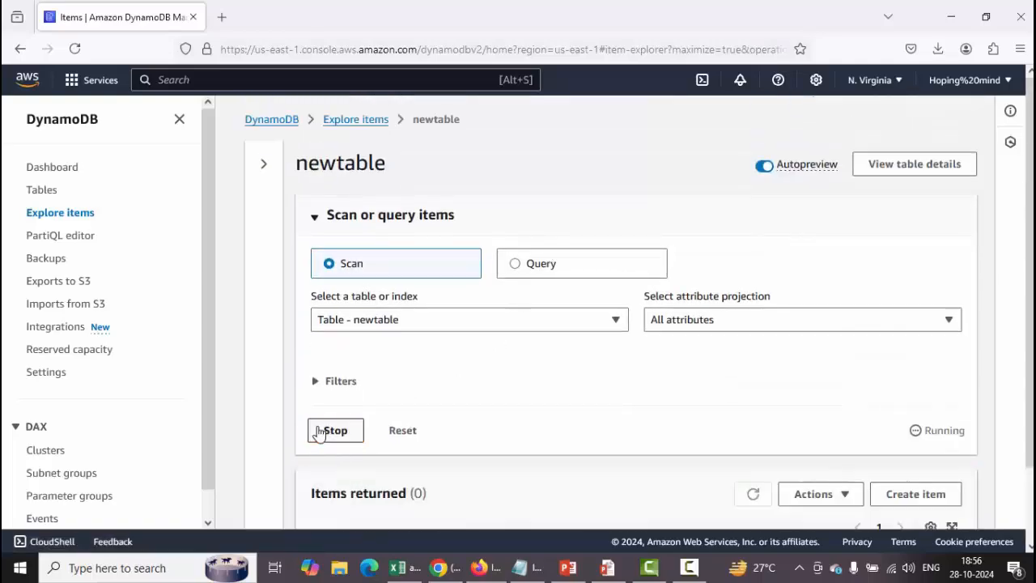
{"action": "scroll", "coordinate": [580, 400], "scroll_direction": "down", "scroll_amount": 3}
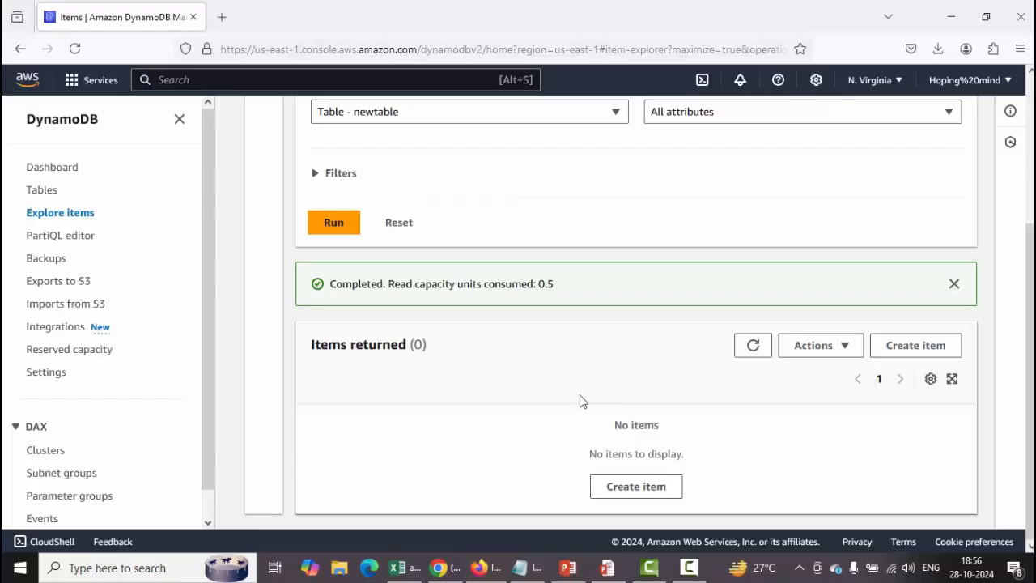
{"action": "scroll", "coordinate": [578, 397], "scroll_direction": "up", "scroll_amount": 3}
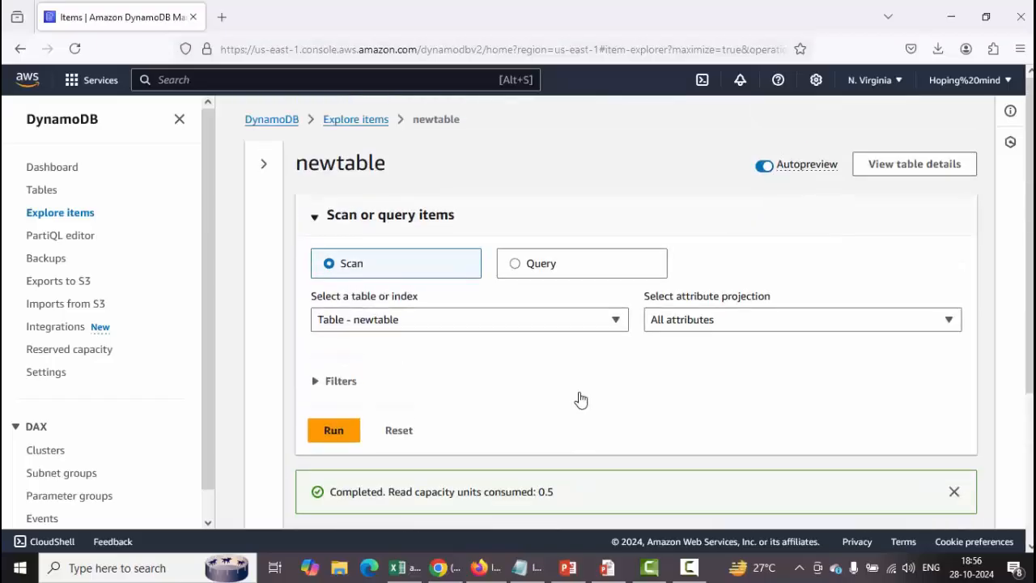
- Switch to S3 and upload AWS 1.png from the Desktop to bucket4lambda12345, and return to the bucket's object list
{"action": "left_click", "coordinate": [75, 83]}
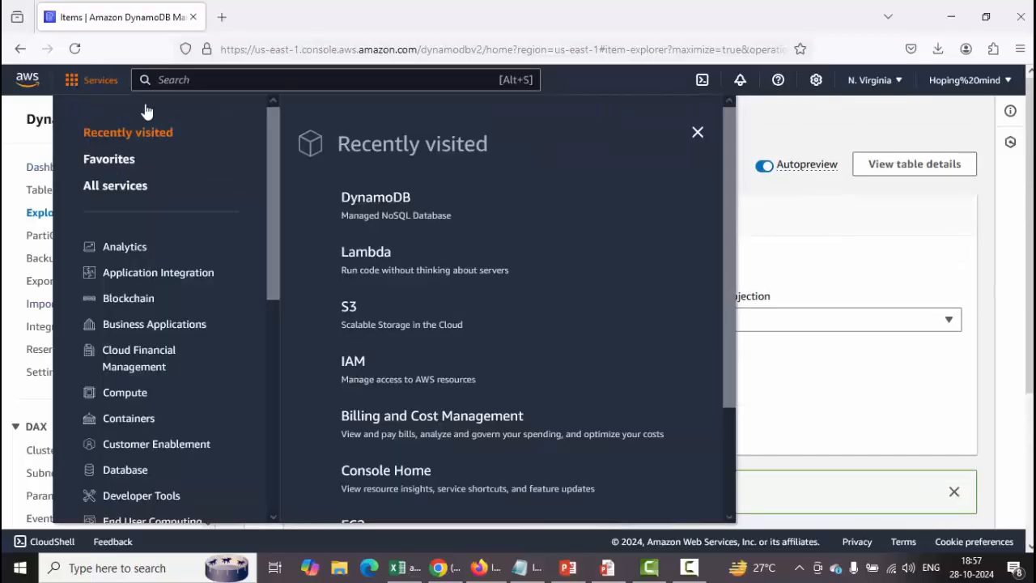
{"action": "left_click", "coordinate": [354, 306]}
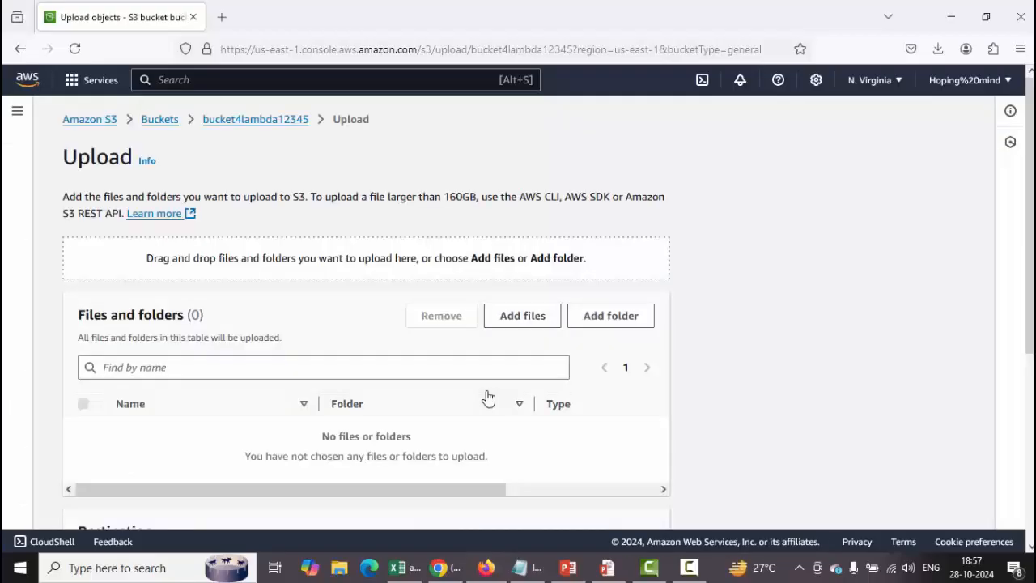
{"action": "scroll", "coordinate": [451, 243], "scroll_direction": "down", "scroll_amount": 4}
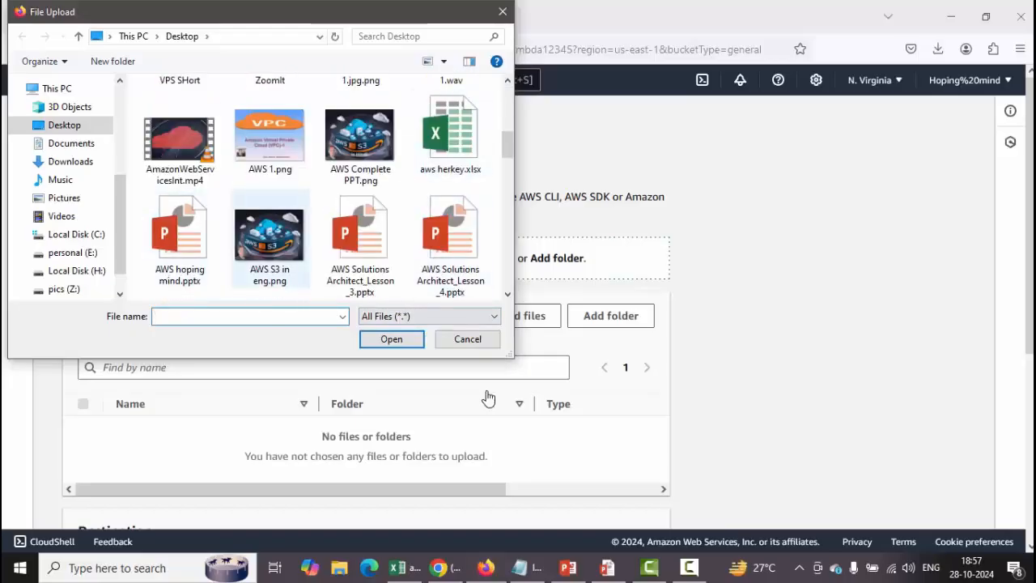
{"action": "double_click", "coordinate": [270, 138]}
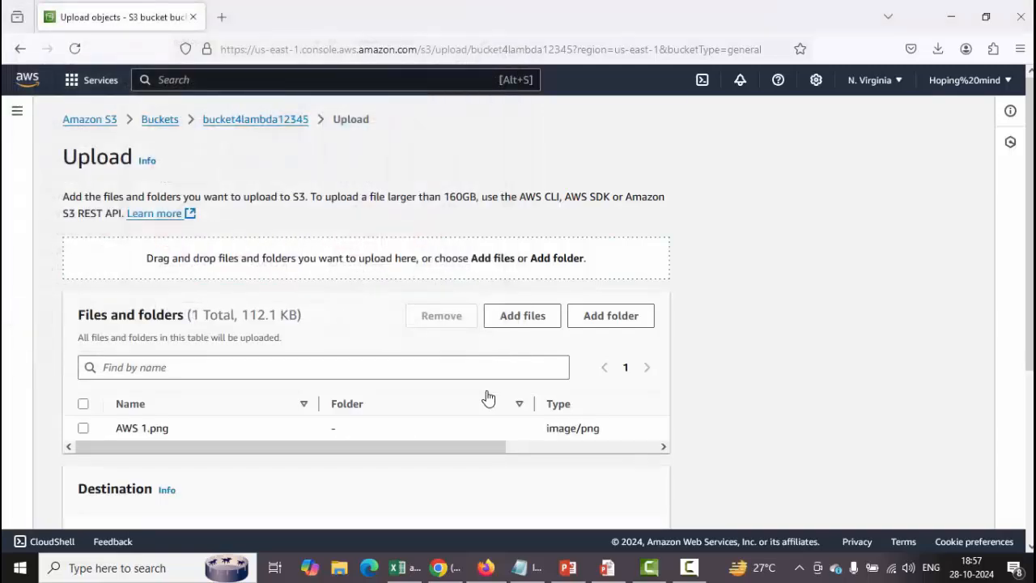
{"action": "scroll", "coordinate": [488, 398], "scroll_direction": "down", "scroll_amount": 3}
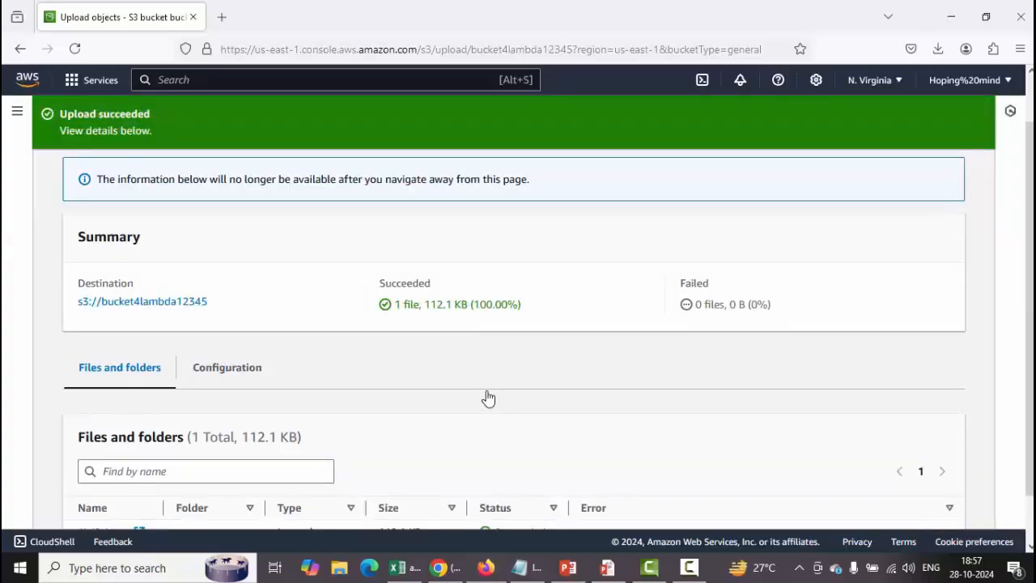
{"action": "scroll", "coordinate": [488, 398], "scroll_direction": "up", "scroll_amount": 1}
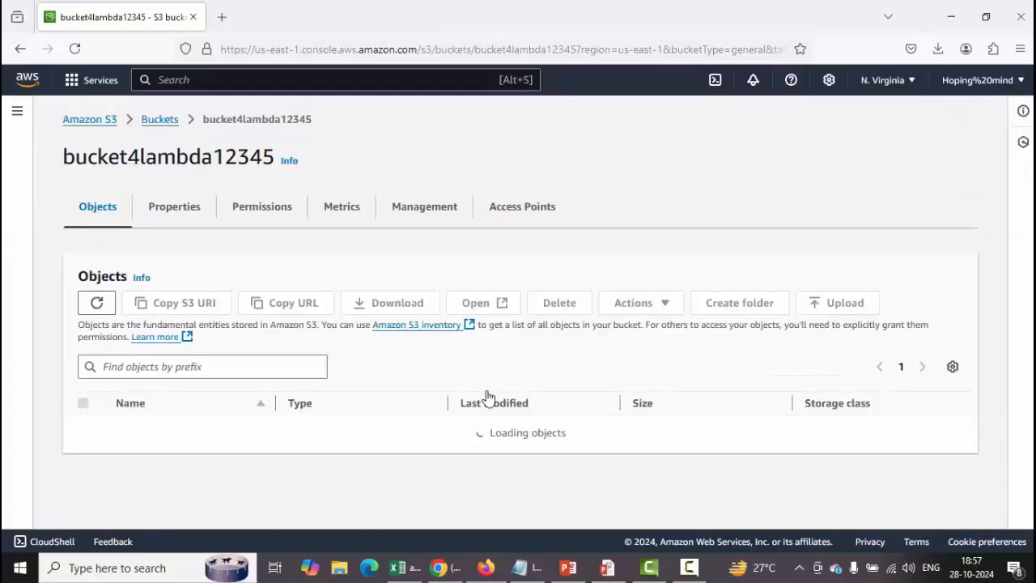
- Check the name, size and last modified time of the uploaded object in bucket4lambda12345
{"action": "left_click_drag", "start_coordinate": [188, 435], "coordinate": [132, 436]}
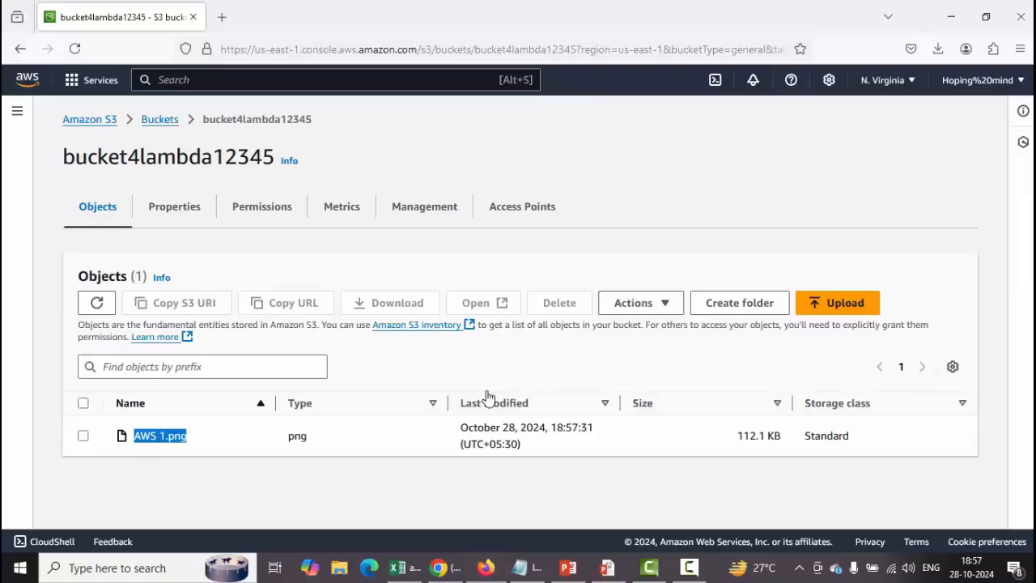
{"action": "left_click_drag", "start_coordinate": [782, 435], "coordinate": [736, 436]}
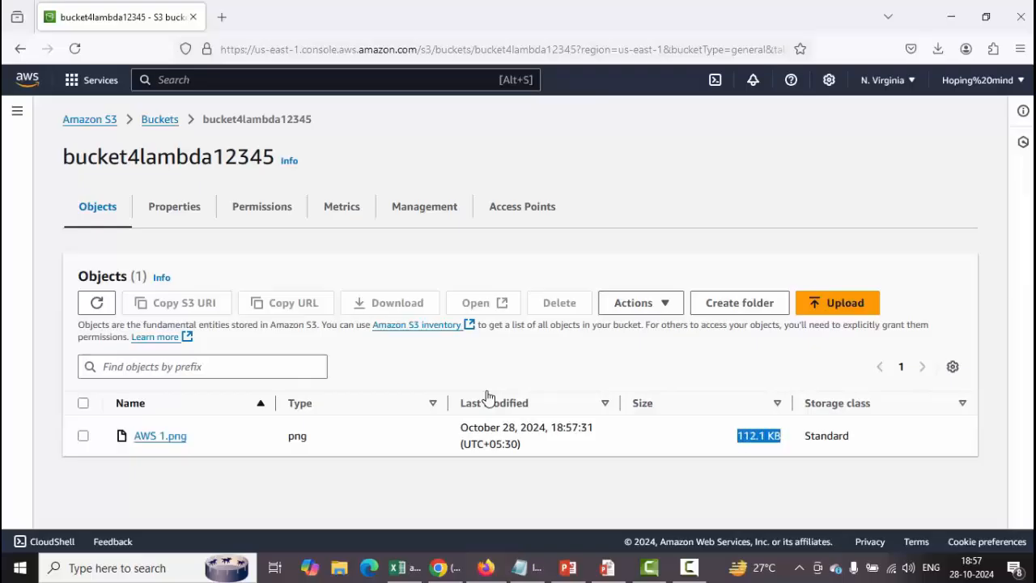
{"action": "mouse_move", "coordinate": [522, 444]}
{"action": "left_mouse_down"}
{"action": "mouse_move", "coordinate": [469, 443]}
{"action": "mouse_move", "coordinate": [460, 428]}
{"action": "left_mouse_up"}
{"action": "left_click", "coordinate": [486, 392]}
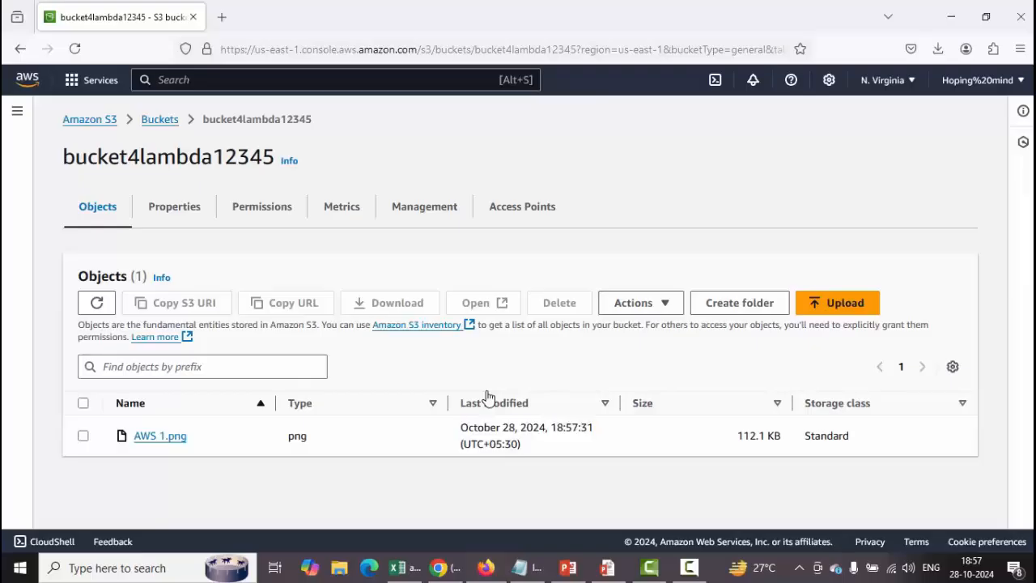
- Go back to DynamoDB and view the items of newtable for the record of the upload
{"action": "left_click", "coordinate": [93, 79]}
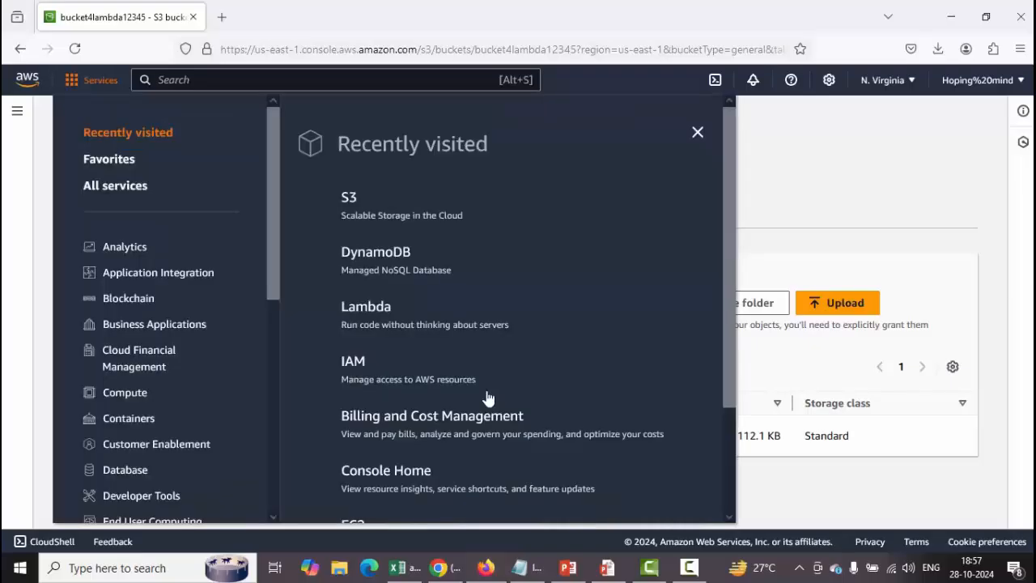
{"action": "left_click", "coordinate": [375, 252]}
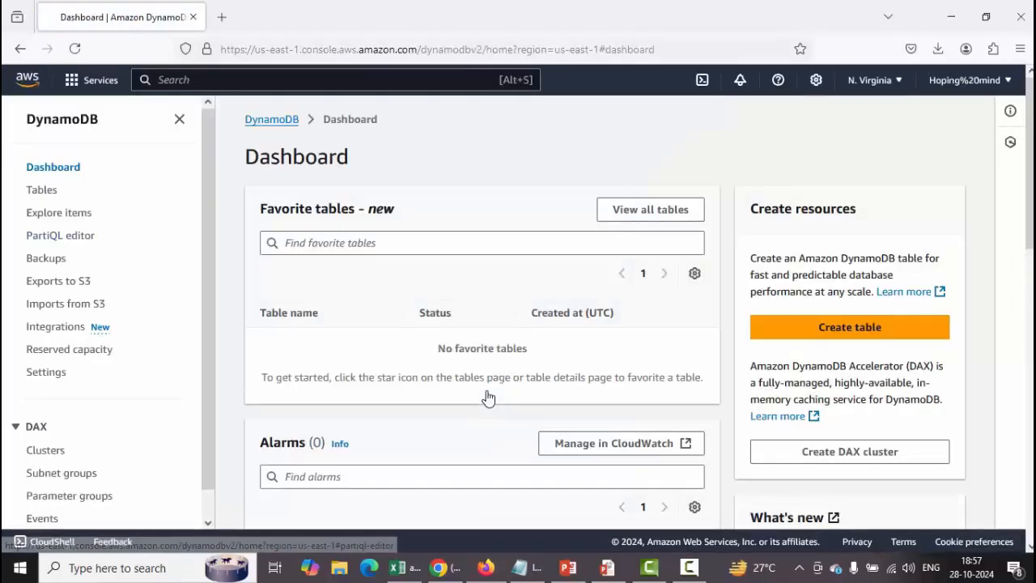
{"action": "left_click", "coordinate": [488, 396]}
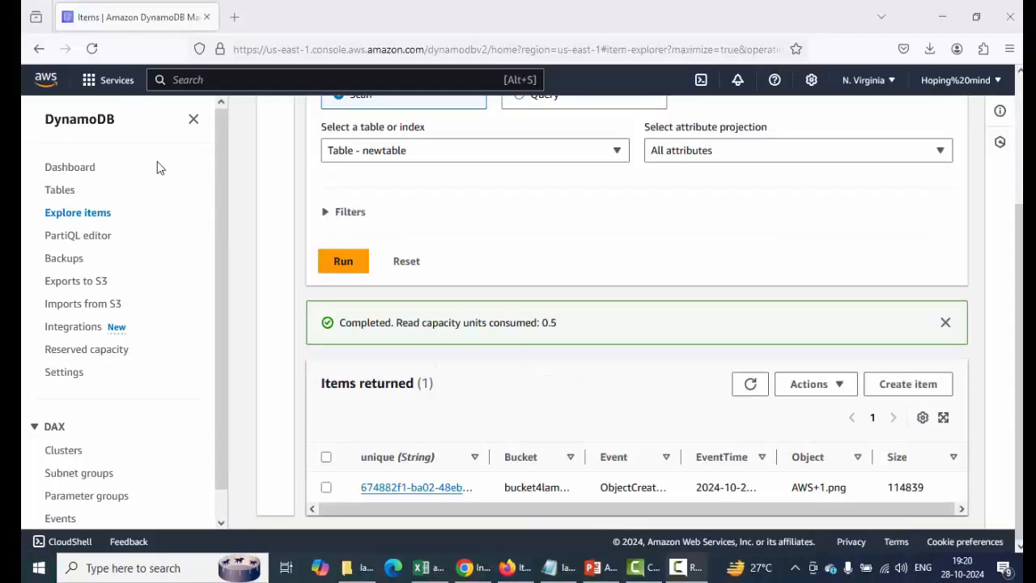
- Open newtable from the table list, review its overview, and explore its items
{"action": "left_click", "coordinate": [58, 193]}
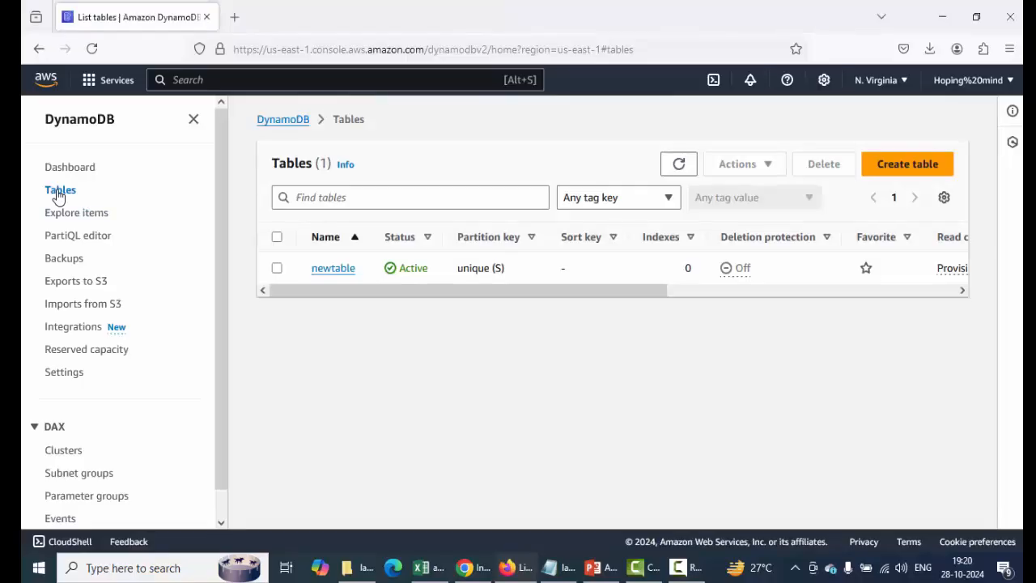
{"action": "left_click", "coordinate": [348, 275]}
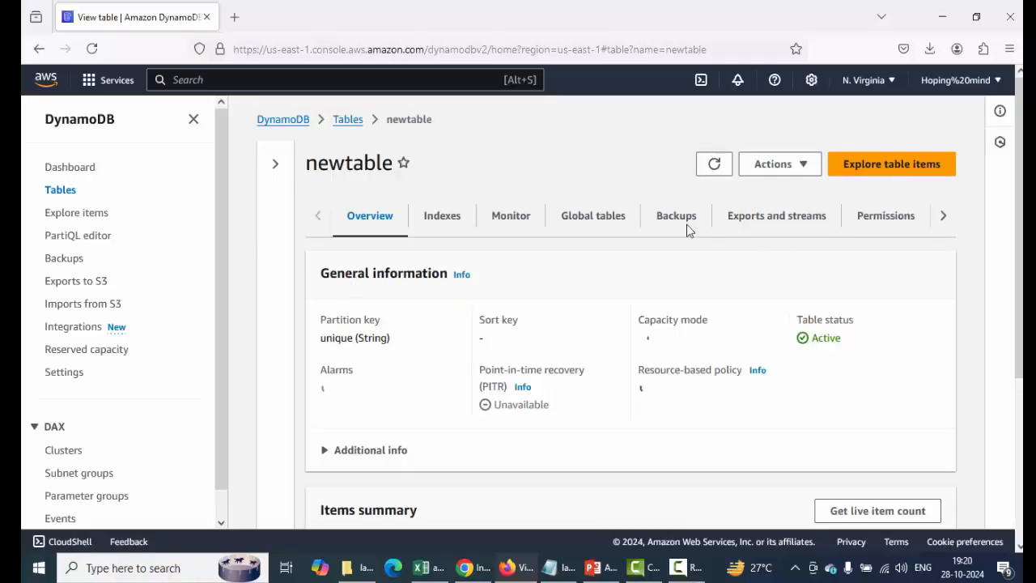
{"action": "scroll", "coordinate": [673, 281], "scroll_direction": "down", "scroll_amount": 3}
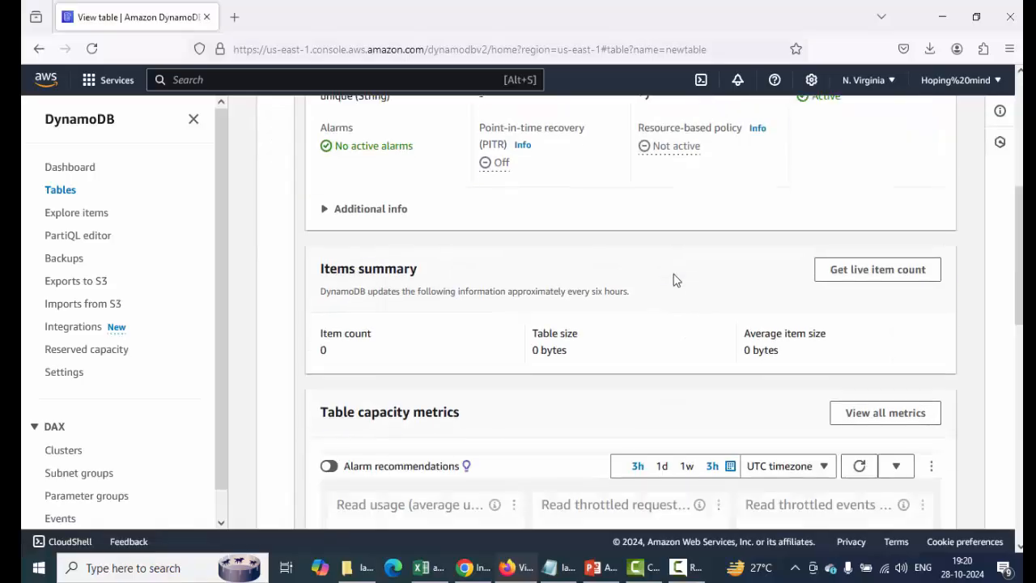
{"action": "scroll", "coordinate": [673, 280], "scroll_direction": "down", "scroll_amount": 5}
{"action": "scroll", "coordinate": [673, 280], "scroll_direction": "up", "scroll_amount": 8}
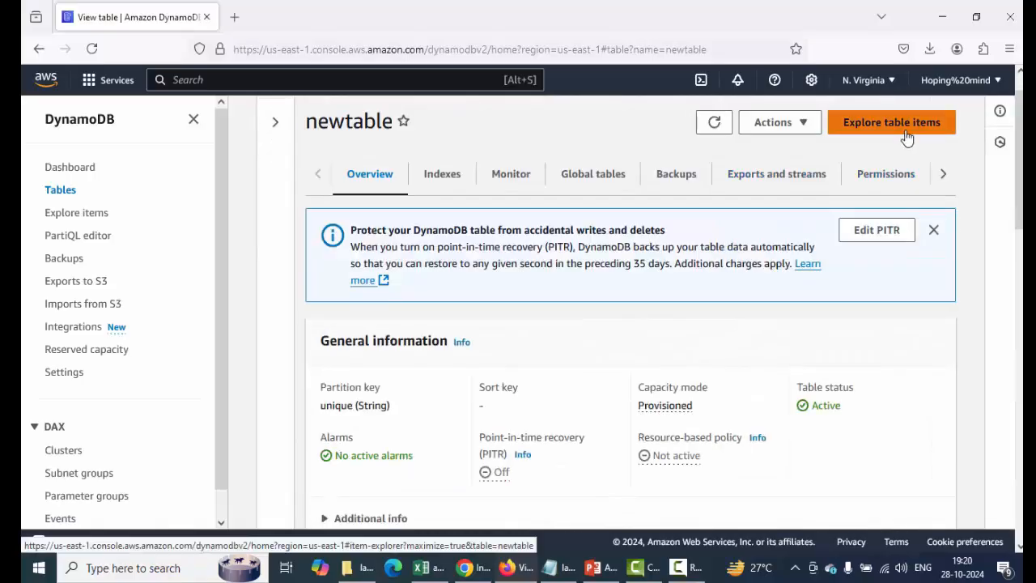
{"action": "left_click", "coordinate": [905, 136]}
- Widen the Bucket column of the returned items to fit the full bucket name, and view the remaining columns
{"action": "scroll", "coordinate": [597, 340], "scroll_direction": "down", "scroll_amount": 3}
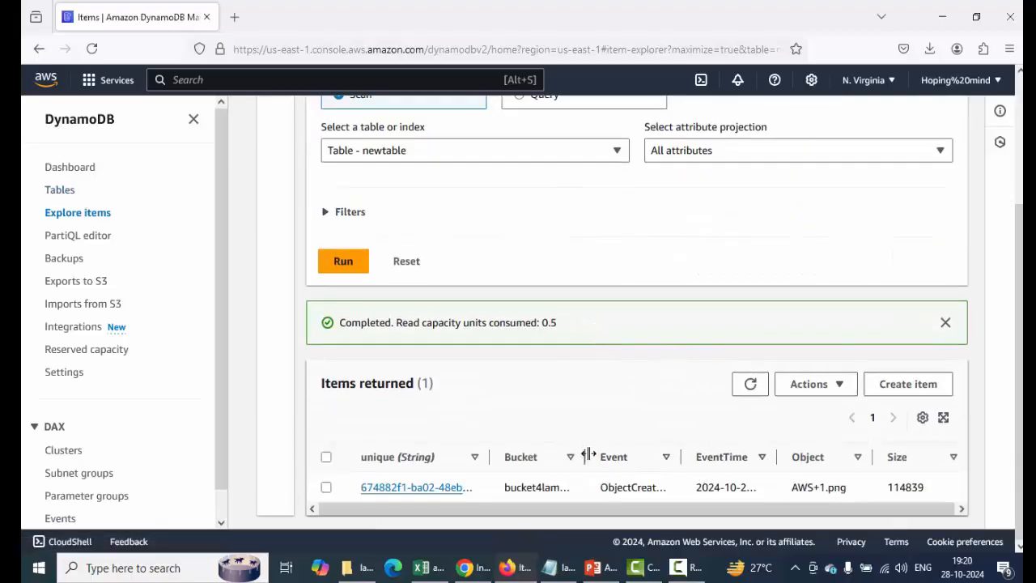
{"action": "left_click_drag", "start_coordinate": [585, 457], "coordinate": [639, 462]}
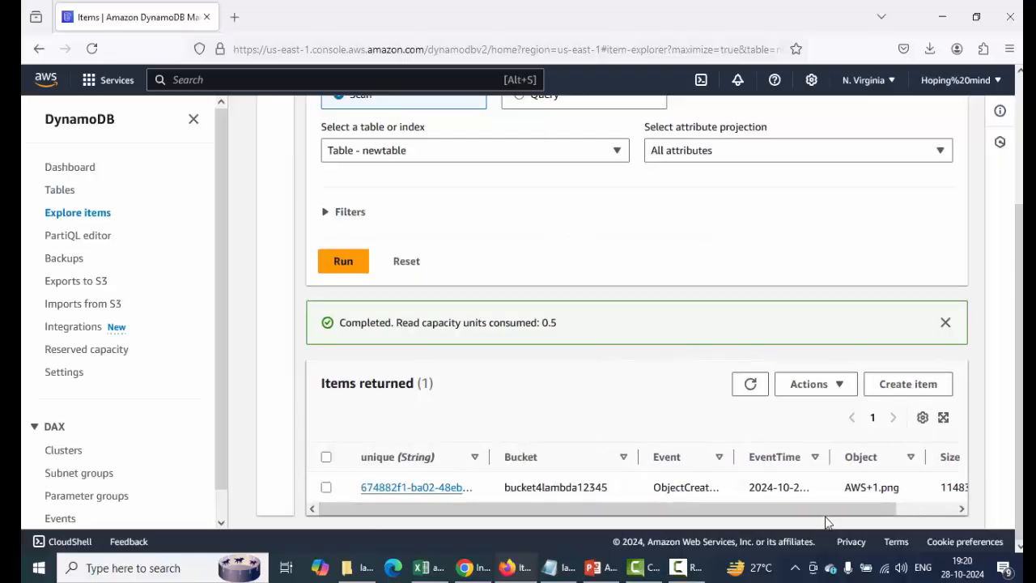
{"action": "left_click", "coordinate": [923, 510]}
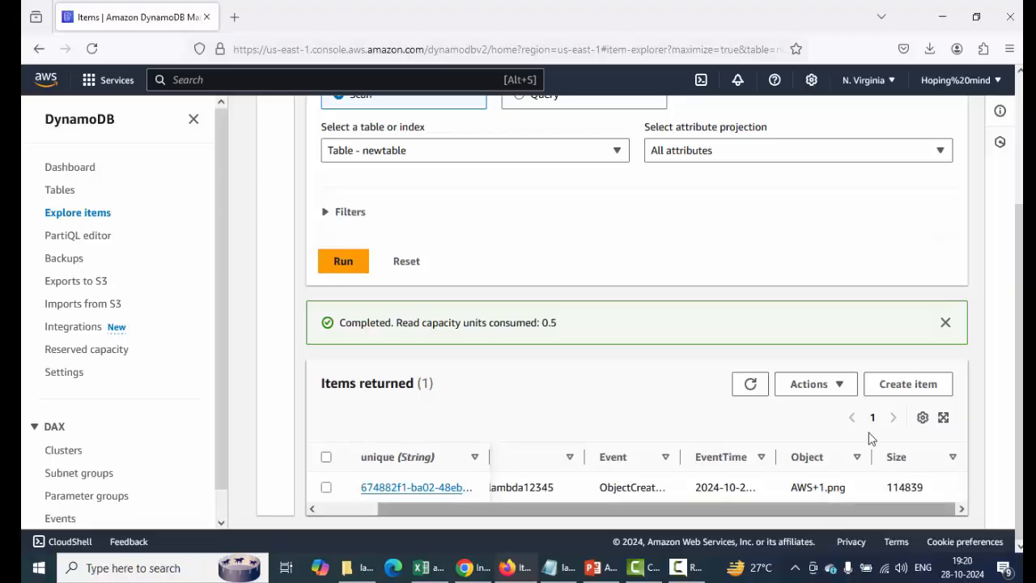
- Open the returned item, examine its Object, Size, EventTime, Bucket and unique values, and close it without saving
{"action": "left_click", "coordinate": [387, 487]}
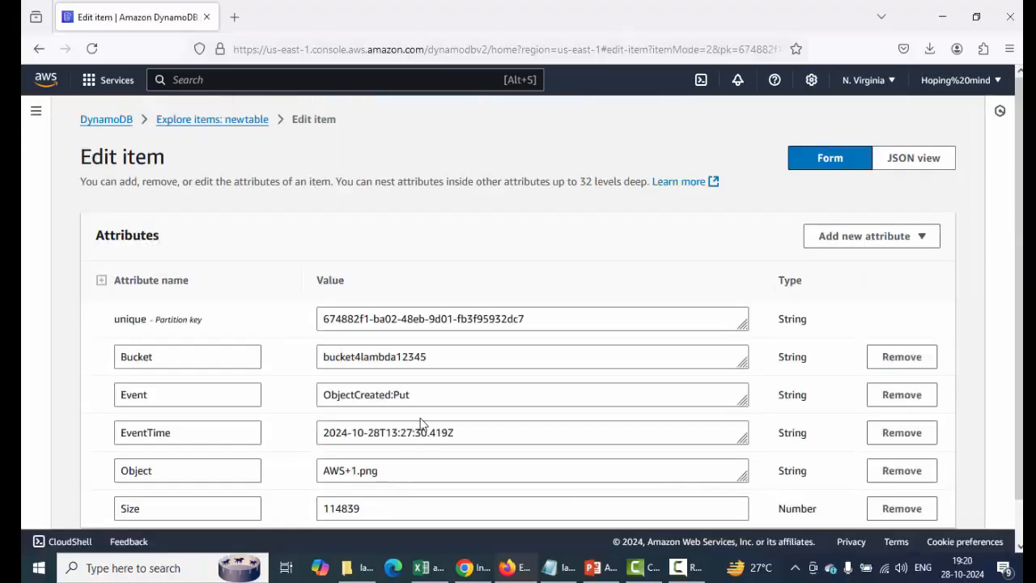
{"action": "scroll", "coordinate": [420, 422], "scroll_direction": "down", "scroll_amount": 1}
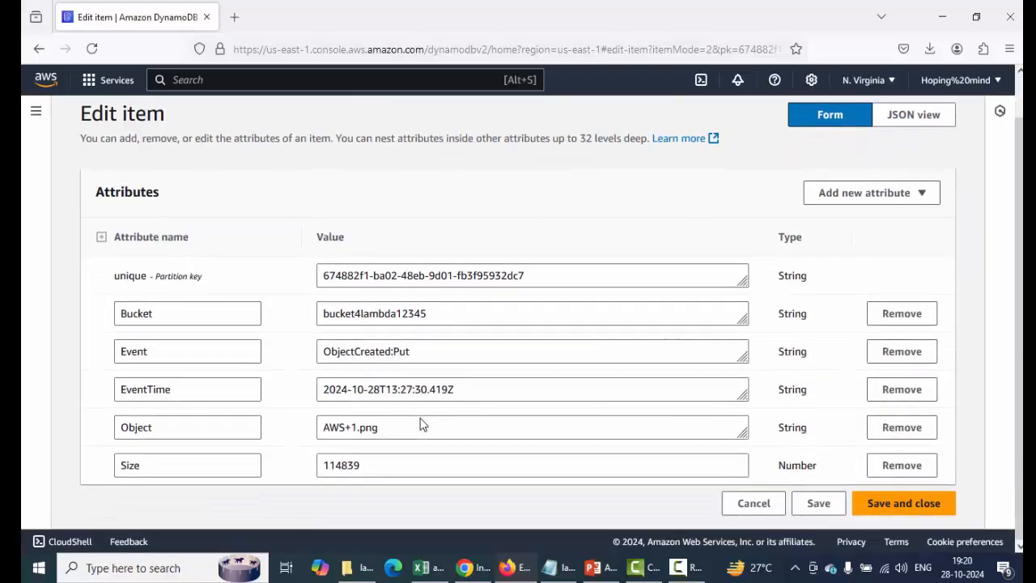
{"action": "left_click_drag", "start_coordinate": [400, 427], "coordinate": [323, 427]}
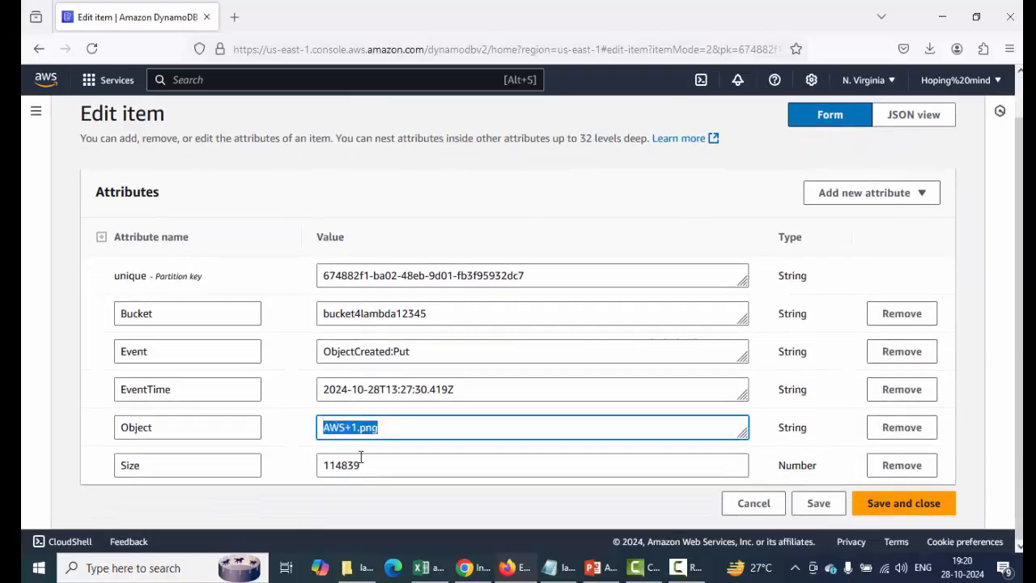
{"action": "left_click_drag", "start_coordinate": [357, 467], "coordinate": [307, 467]}
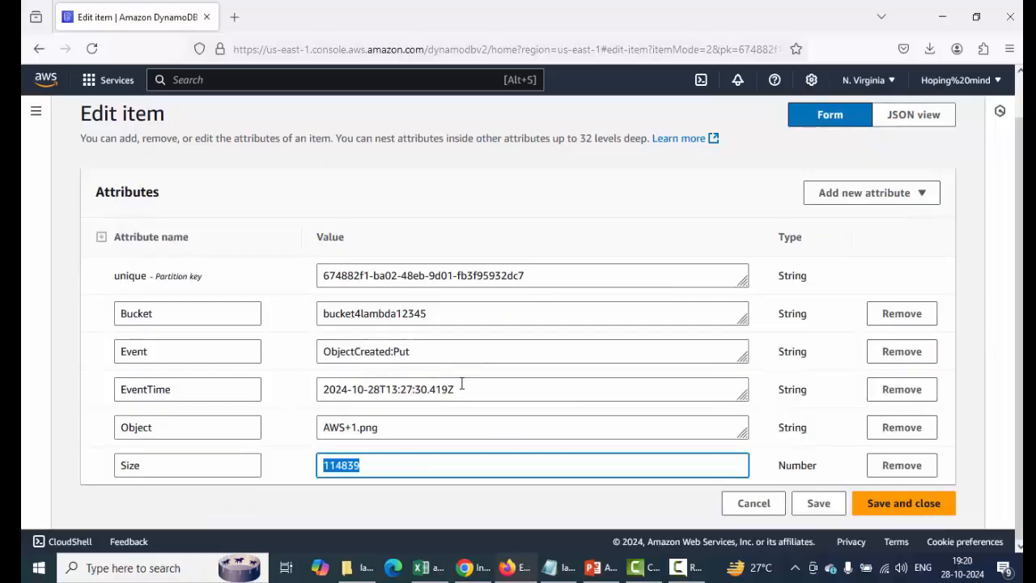
{"action": "left_click_drag", "start_coordinate": [450, 390], "coordinate": [327, 390]}
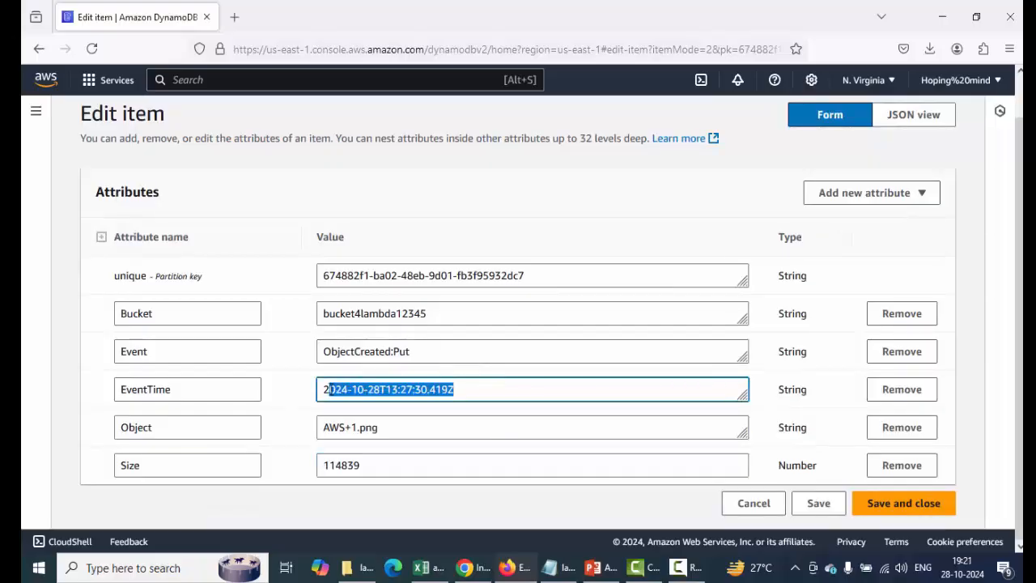
{"action": "left_click_drag", "start_coordinate": [427, 314], "coordinate": [302, 324]}
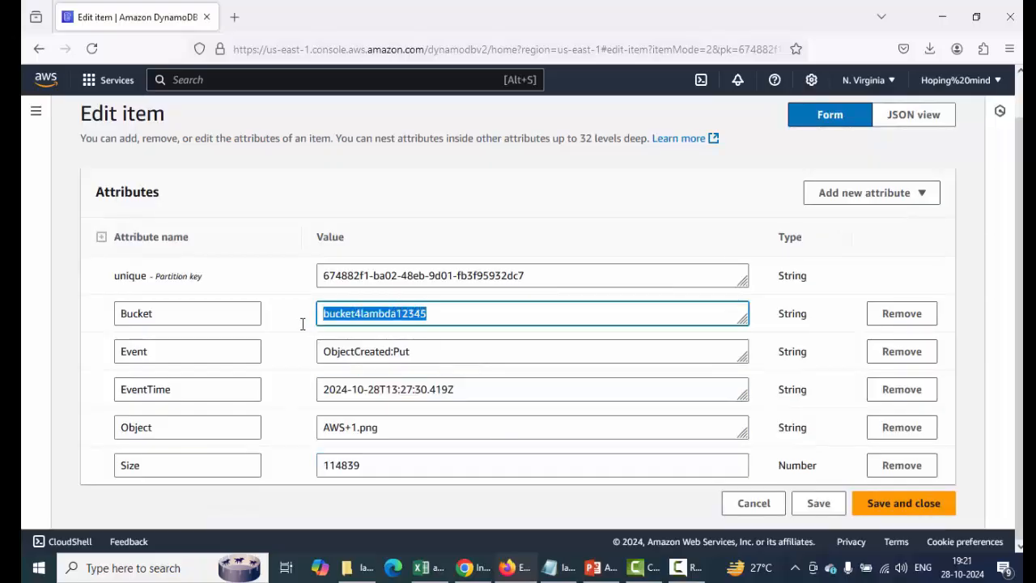
{"action": "left_click_drag", "start_coordinate": [533, 278], "coordinate": [297, 281]}
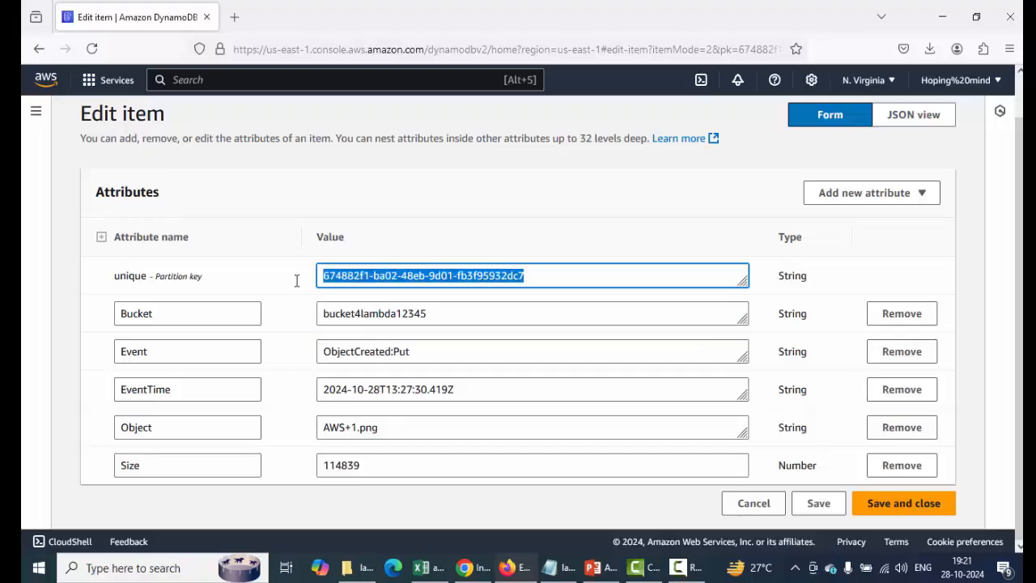
{"action": "left_click", "coordinate": [753, 505]}
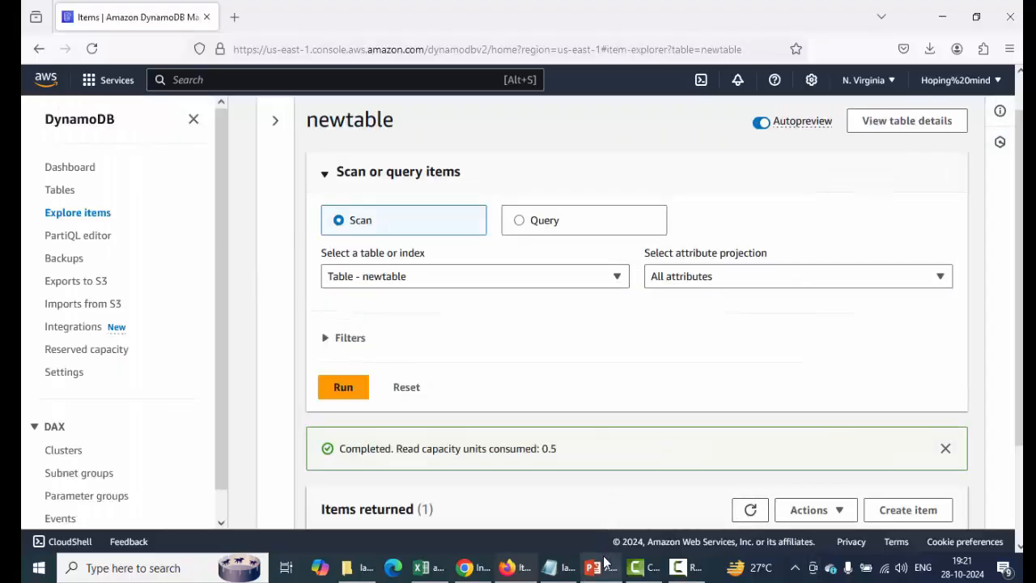
- Switch to the S3 service and open the bucket bucket4lambda12345
{"action": "left_click", "coordinate": [89, 84]}
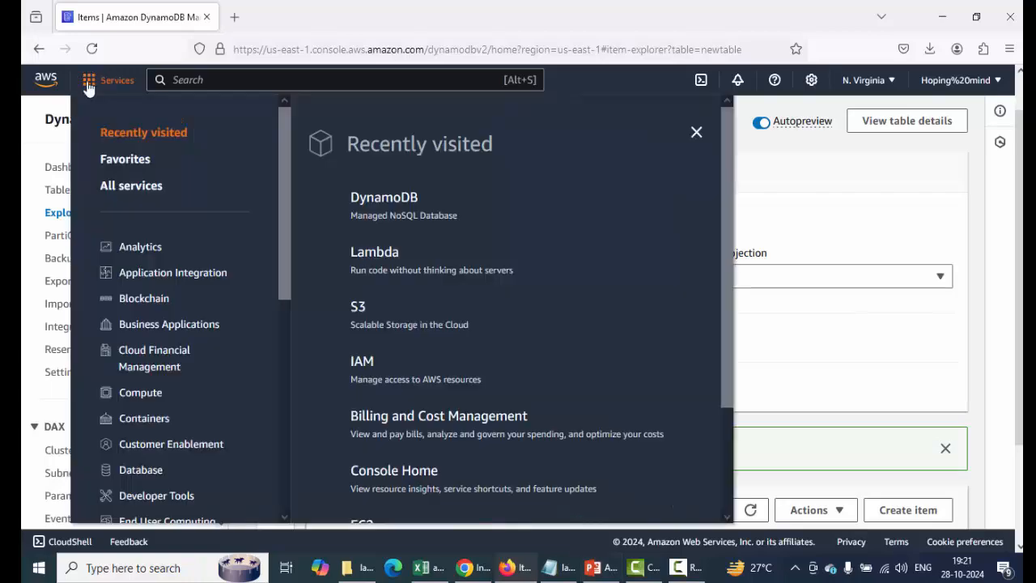
{"action": "left_click", "coordinate": [359, 312]}
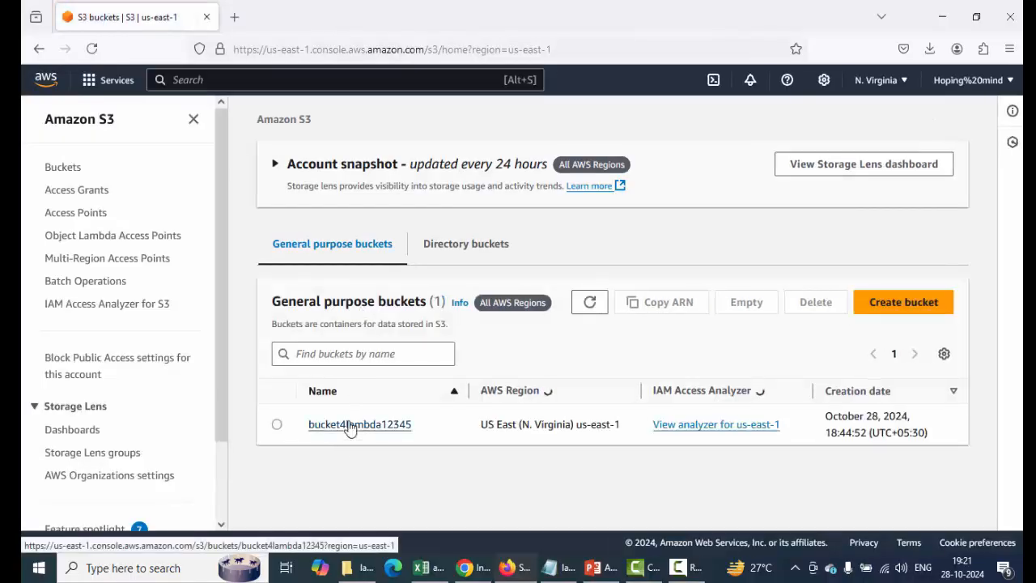
{"action": "left_click", "coordinate": [350, 427]}
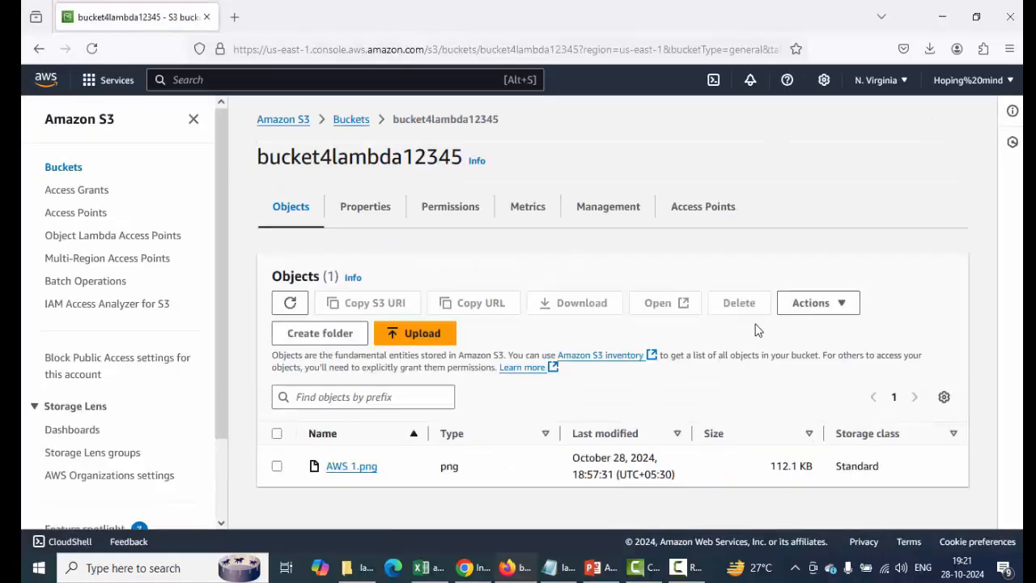
- Upload the file AWS S3 in eng.png from the Desktop to bucket4lambda12345
{"action": "left_click", "coordinate": [429, 335]}
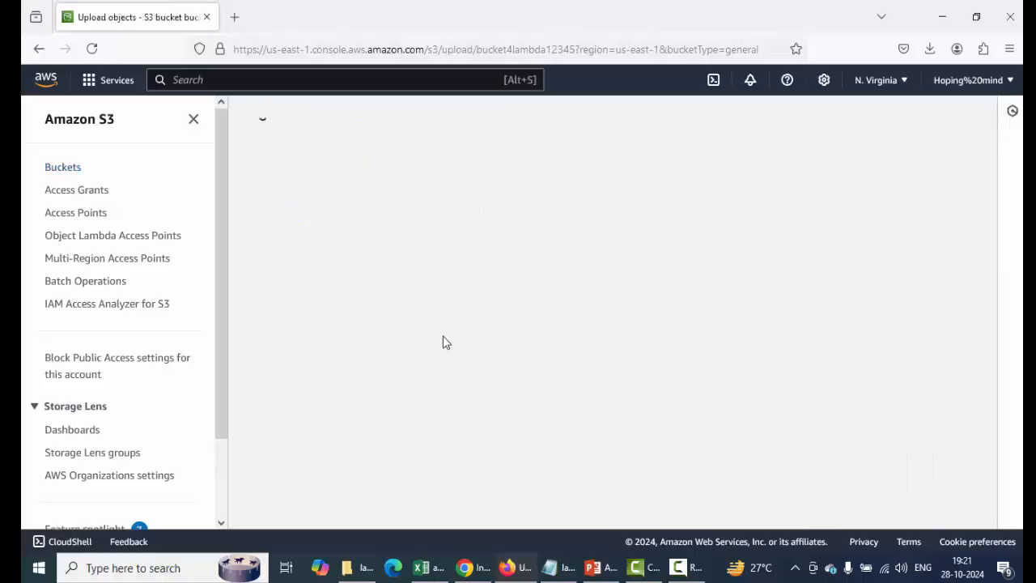
{"action": "left_click", "coordinate": [518, 321]}
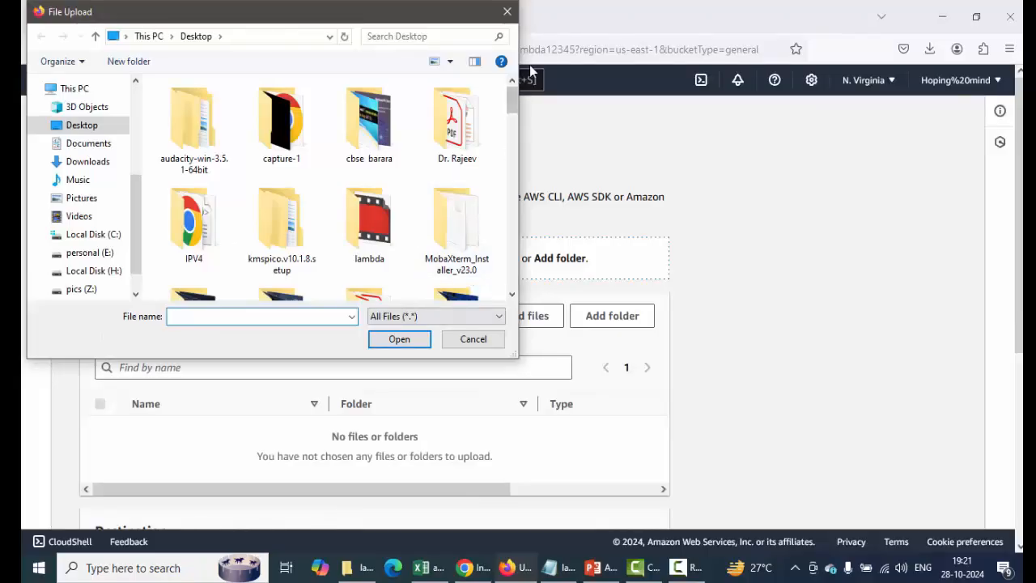
{"action": "left_click_drag", "start_coordinate": [515, 98], "coordinate": [516, 152]}
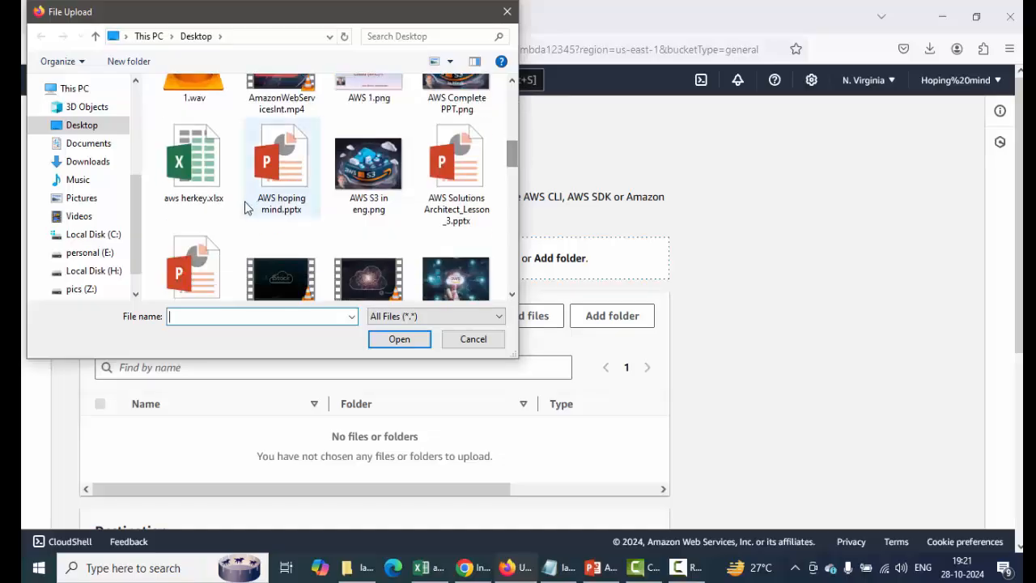
{"action": "double_click", "coordinate": [387, 210]}
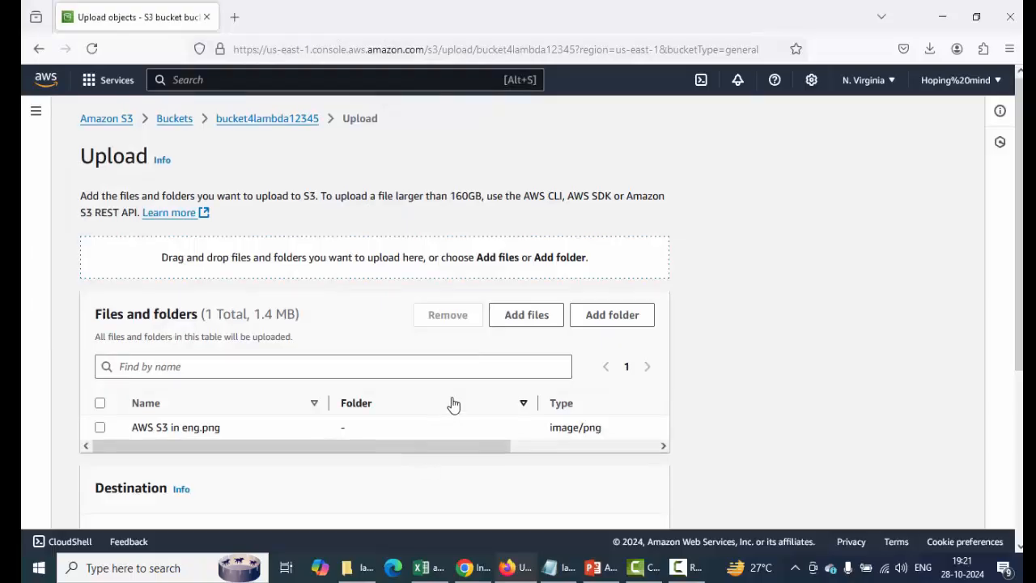
{"action": "scroll", "coordinate": [451, 405], "scroll_direction": "down", "scroll_amount": 3}
{"action": "left_click", "coordinate": [638, 503]}
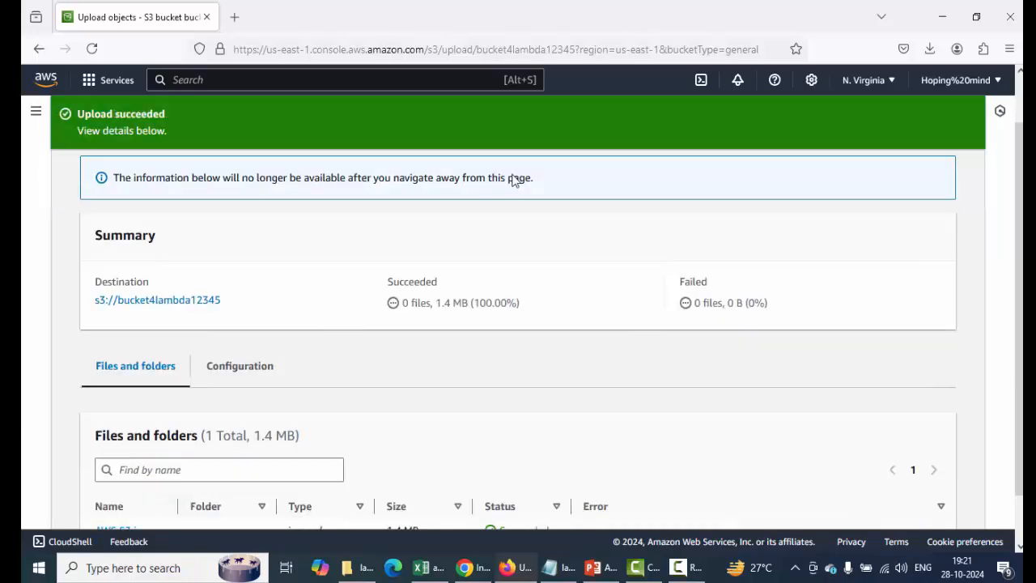
- Close the upload status and check the names of the objects AWS 1.png and AWS S3 in eng.png in the bucket
{"action": "scroll", "coordinate": [842, 187], "scroll_direction": "up", "scroll_amount": 1}
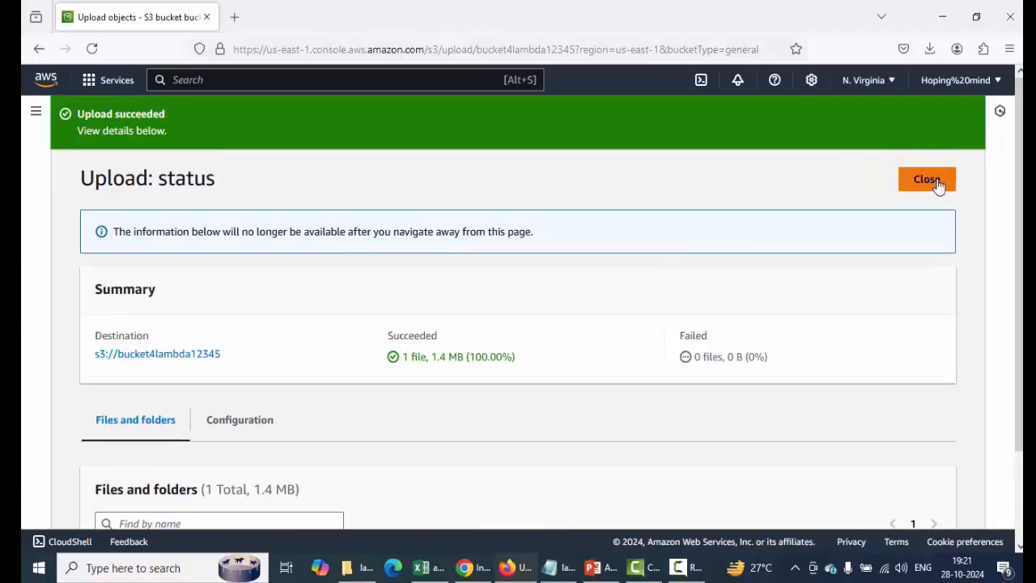
{"action": "left_click", "coordinate": [931, 180]}
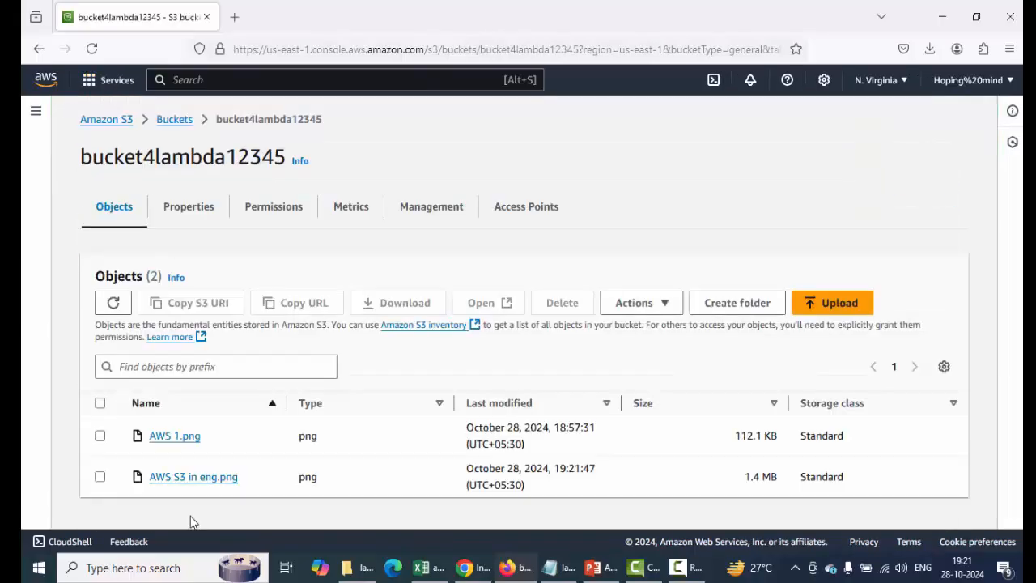
{"action": "left_click_drag", "start_coordinate": [219, 442], "coordinate": [116, 435]}
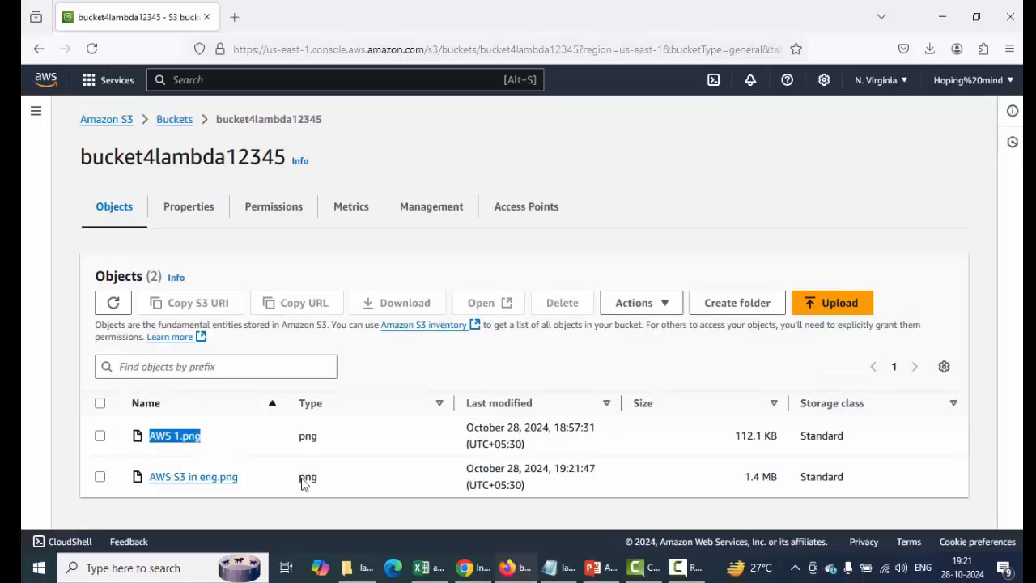
{"action": "left_click_drag", "start_coordinate": [251, 483], "coordinate": [119, 480]}
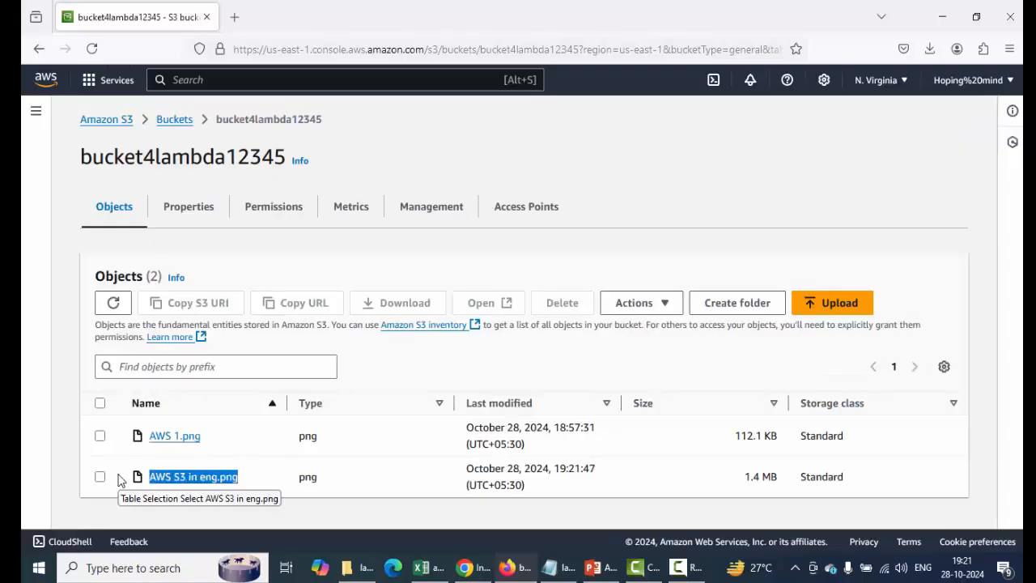
- Return to DynamoDB, open newtable from the table list, collapse the list, and explore the table's items
{"action": "left_click", "coordinate": [110, 80]}
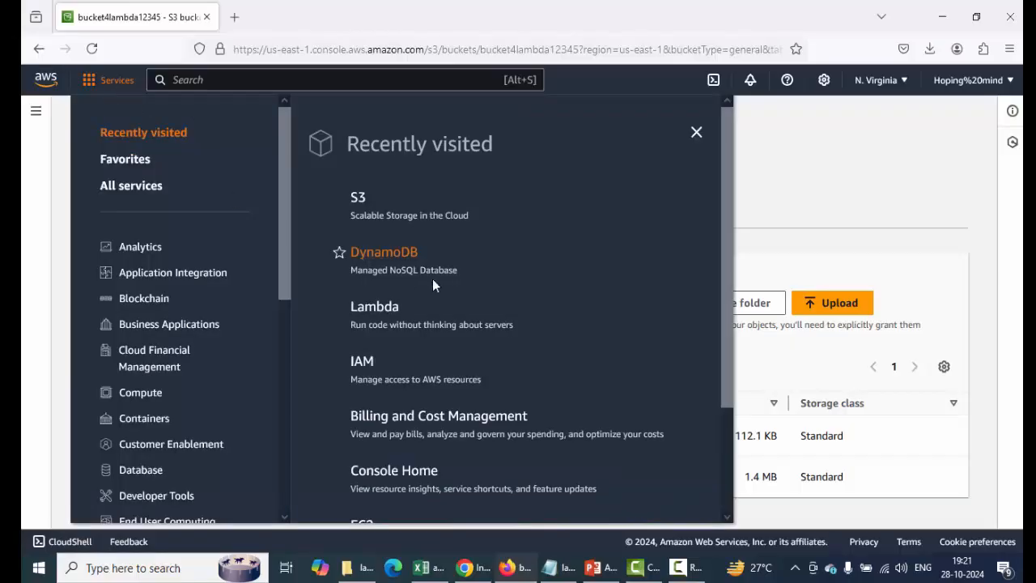
{"action": "left_click", "coordinate": [398, 256]}
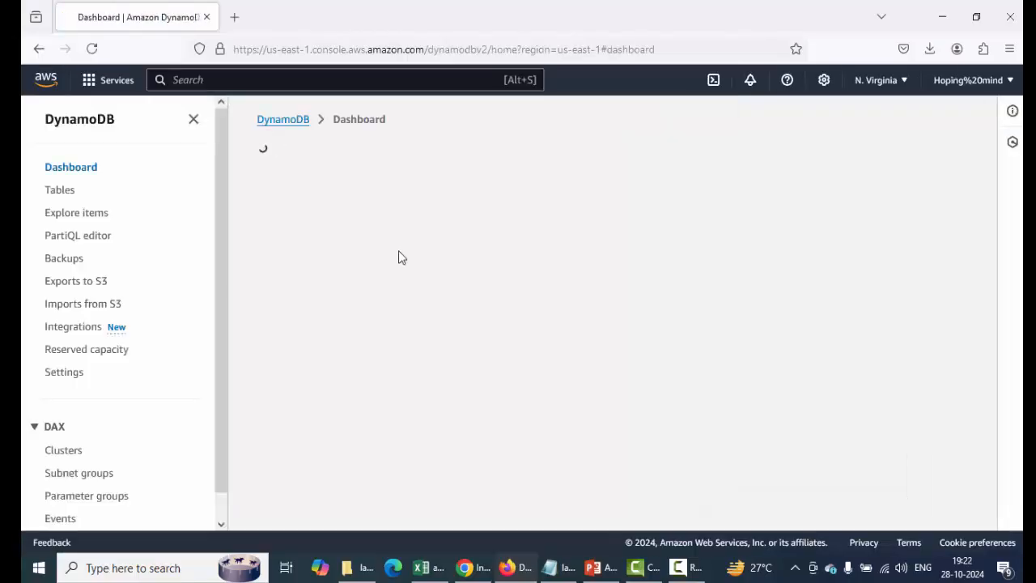
{"action": "left_click", "coordinate": [52, 192]}
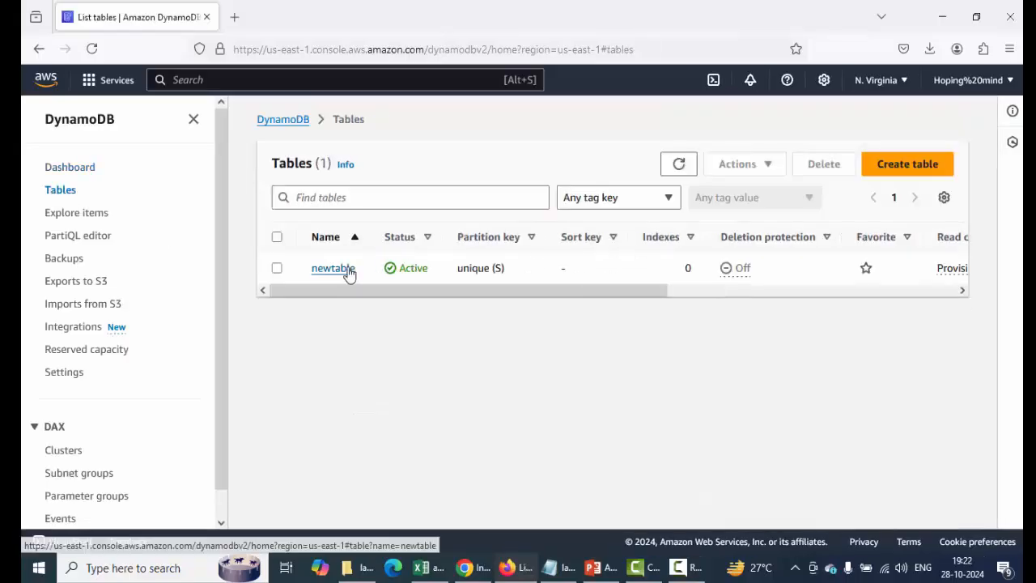
{"action": "left_click", "coordinate": [346, 270]}
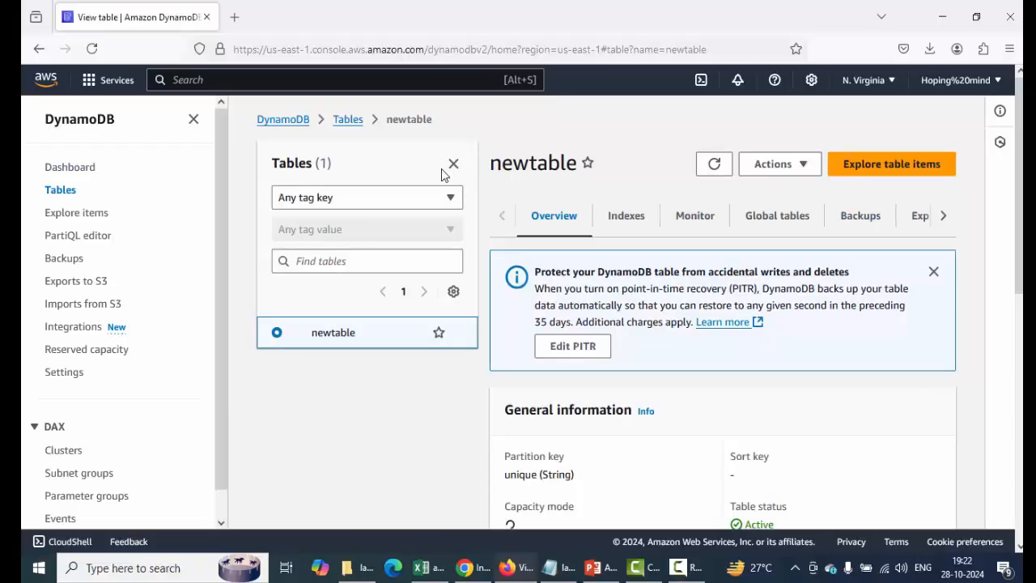
{"action": "left_click", "coordinate": [453, 165]}
{"action": "left_click", "coordinate": [891, 166]}
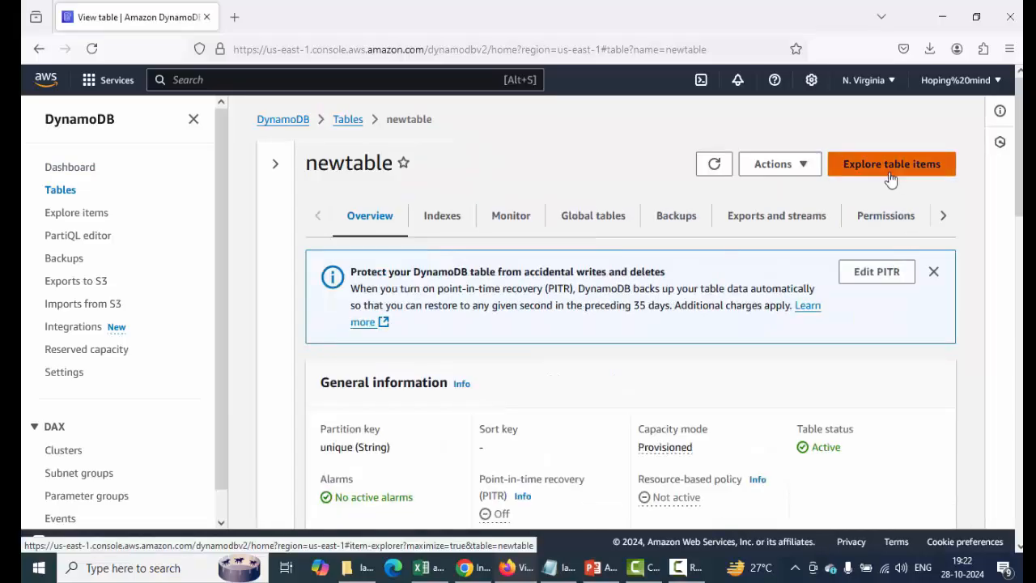
- Widen the Bucket and Object columns of the returned items to read the full bucket and file names
{"action": "scroll", "coordinate": [637, 341], "scroll_direction": "down", "scroll_amount": 3}
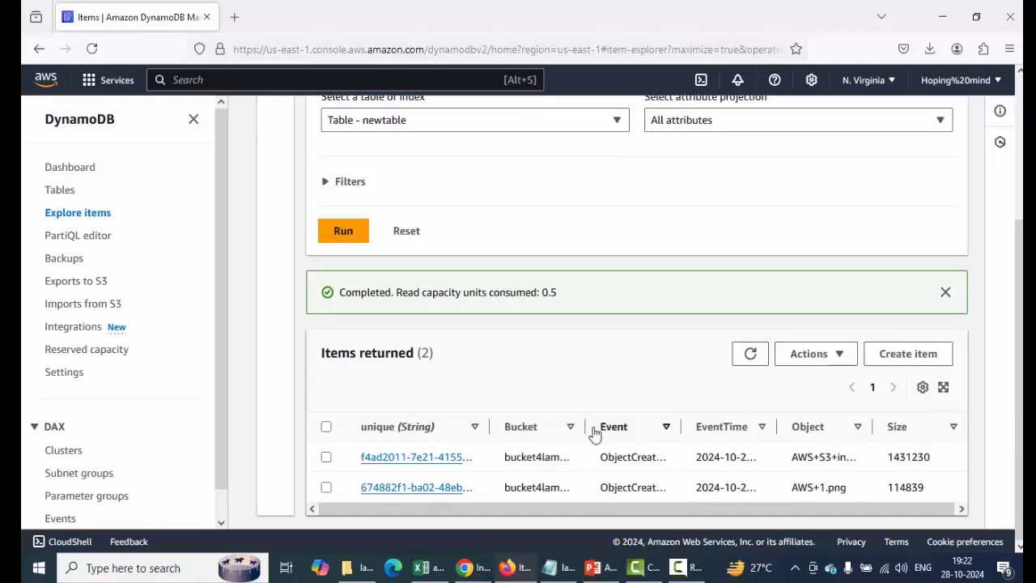
{"action": "left_click_drag", "start_coordinate": [585, 427], "coordinate": [628, 434]}
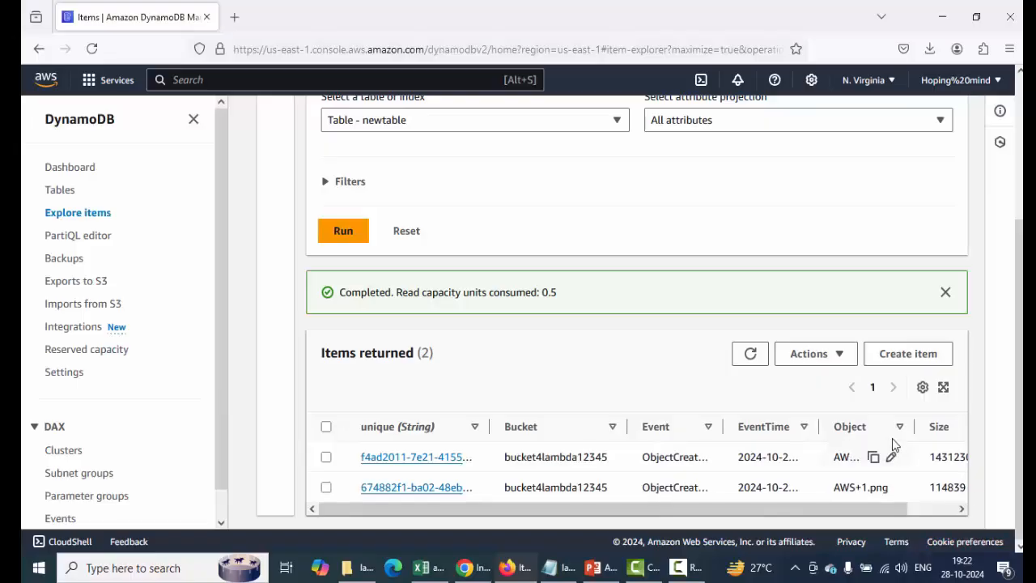
{"action": "left_click_drag", "start_coordinate": [914, 426], "coordinate": [946, 426]}
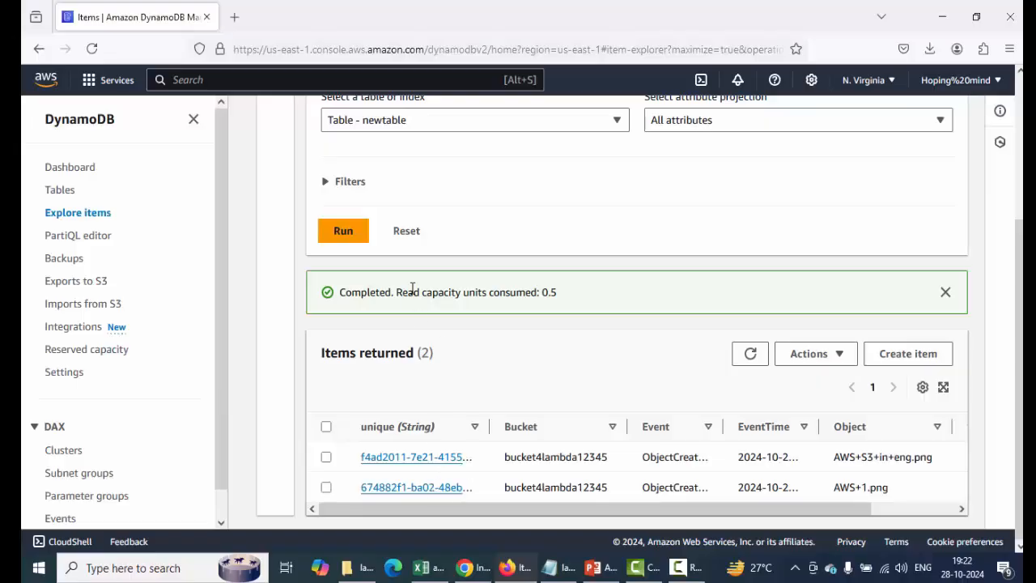
{"action": "left_click_drag", "start_coordinate": [412, 289], "coordinate": [293, 292]}
{"action": "left_click", "coordinate": [565, 296]}
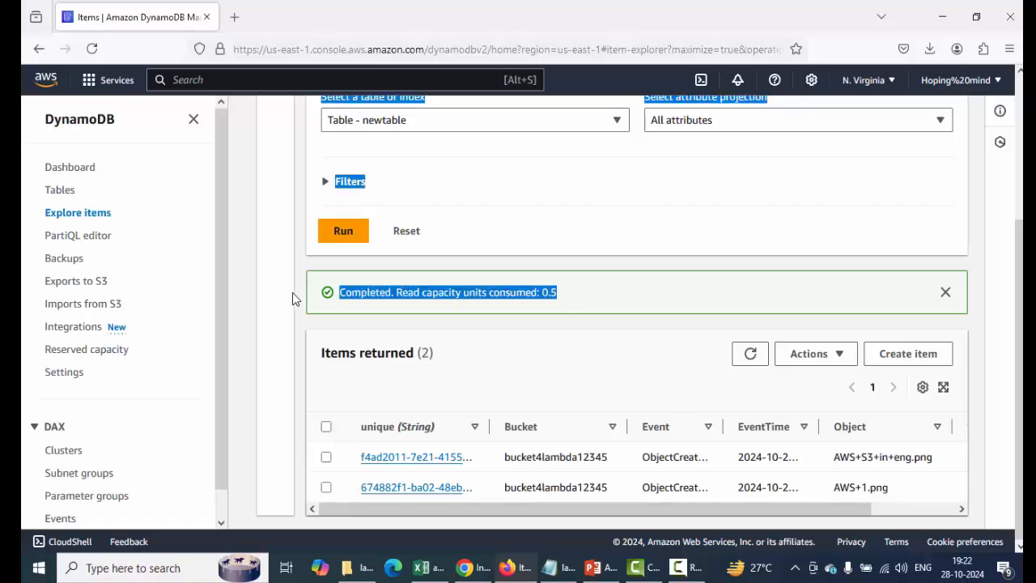